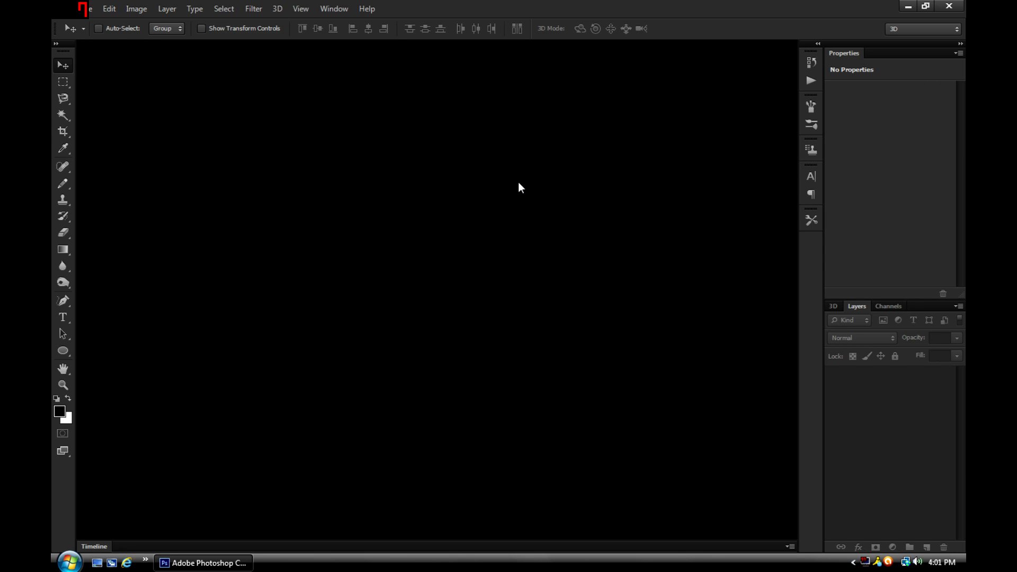
# Step: Open Double Trouble V2 from the Double Trouble folder under Signatures, Abstract, examine the finished signature enlarged, and close it
pyautogui.hotkey('ctrl', 'o')
pyautogui.click(475, 83)
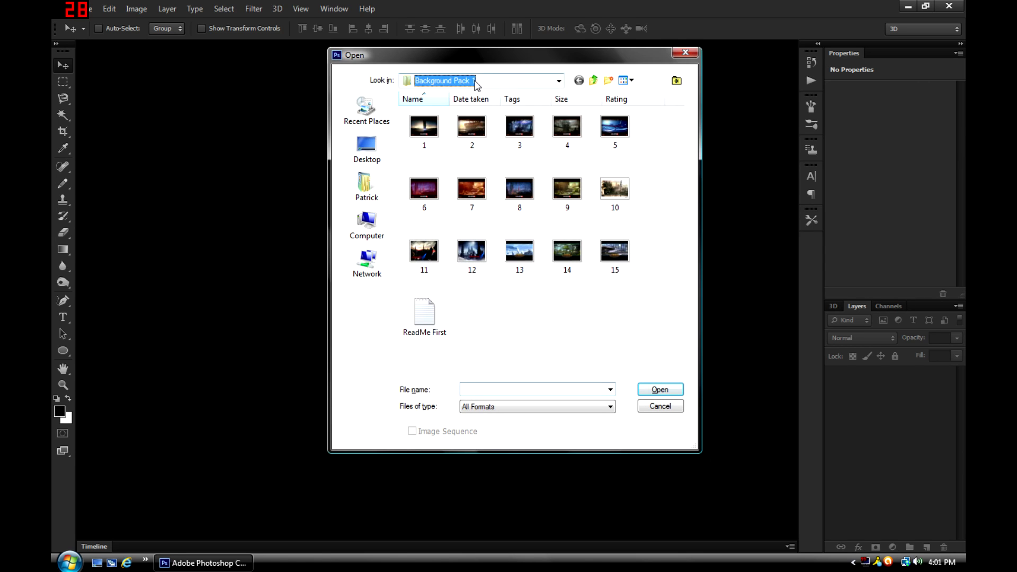
pyautogui.click(454, 257)
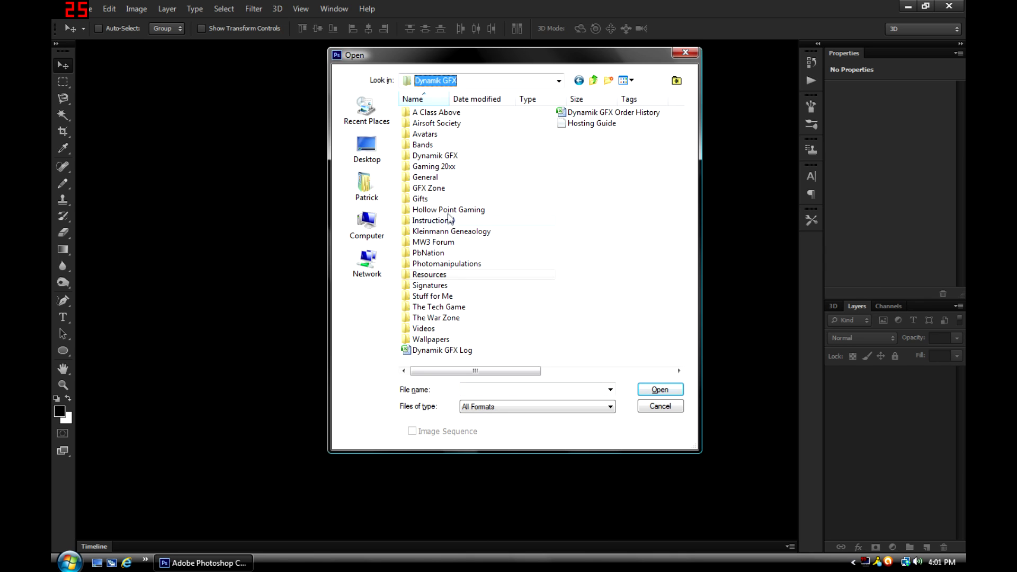
pyautogui.doubleClick(444, 290)
pyautogui.doubleClick(427, 130)
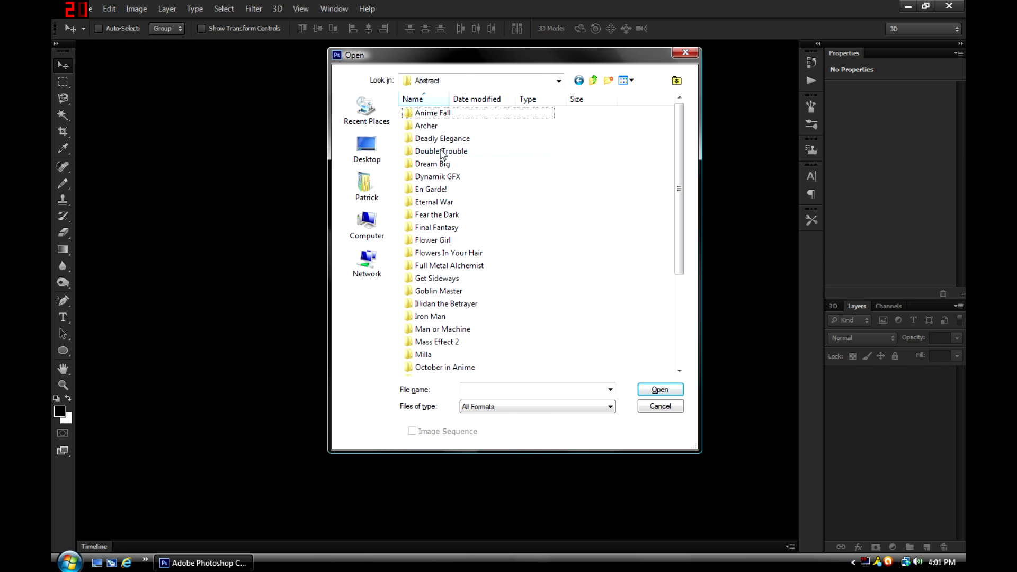
pyautogui.doubleClick(442, 152)
pyautogui.click(471, 133)
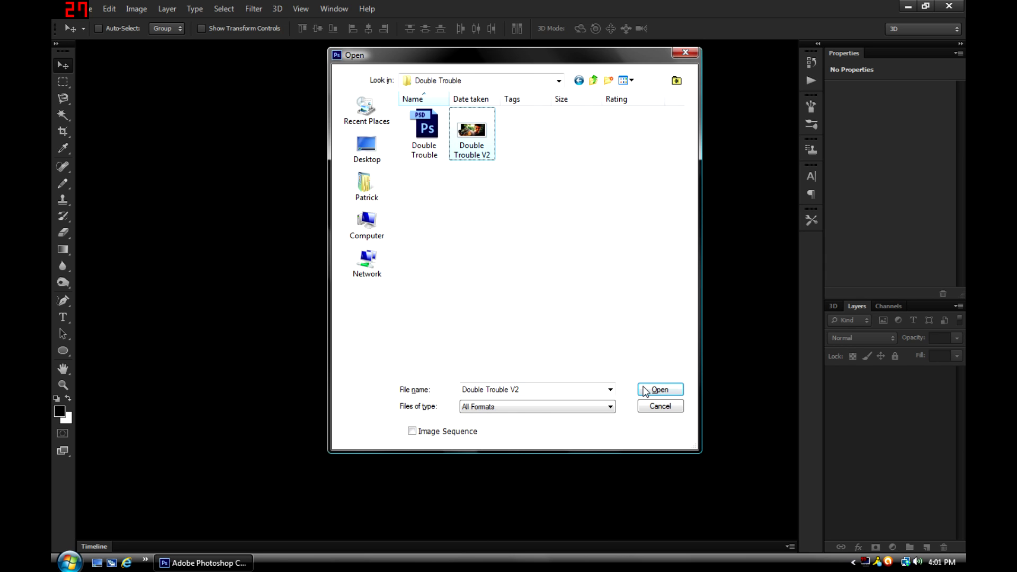
pyautogui.click(657, 390)
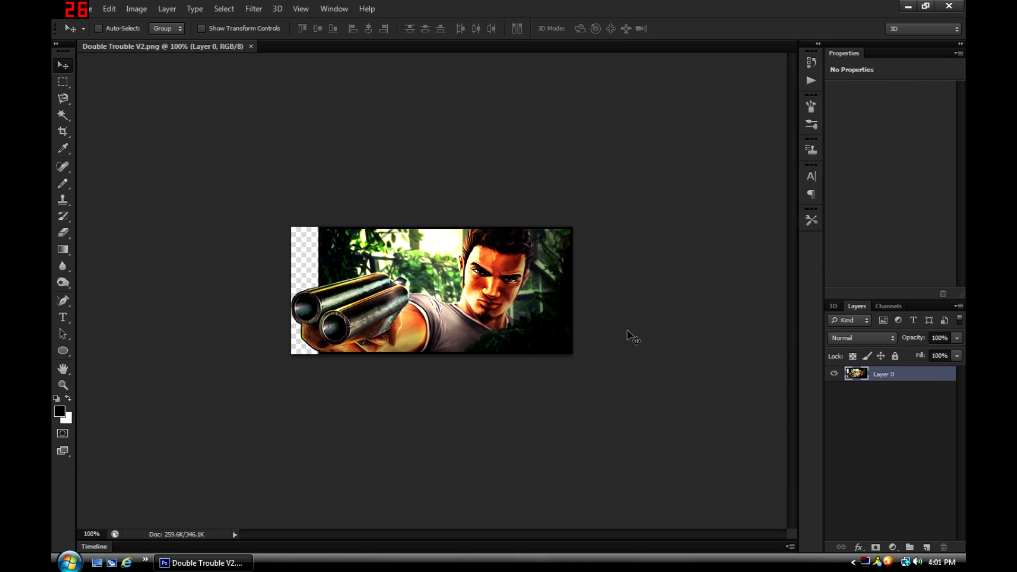
pyautogui.hotkey('ctrl', '+')
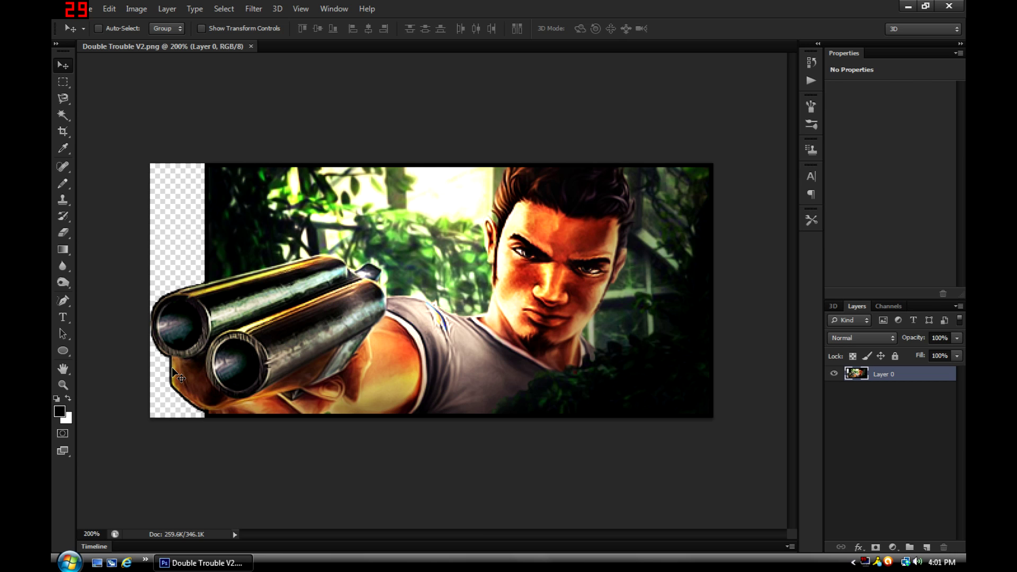
pyautogui.click(251, 47)
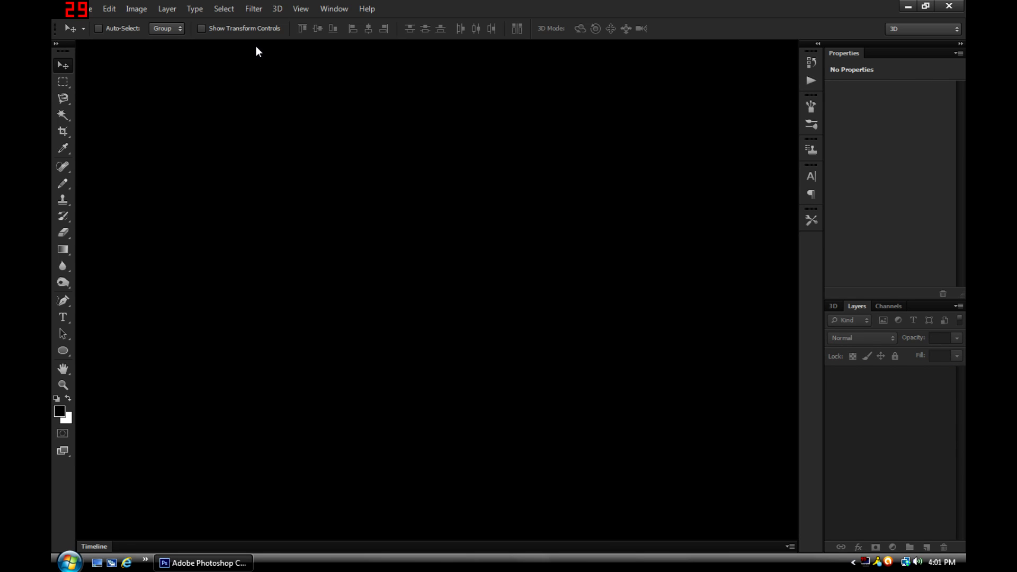
# Step: Create a transparent 400 x 200 pixel document at 600 pixels/inch in 8-bit RGB Color
pyautogui.hotkey('ctrl', 'n')
pyautogui.press('Tab')
pyautogui.press('Tab')
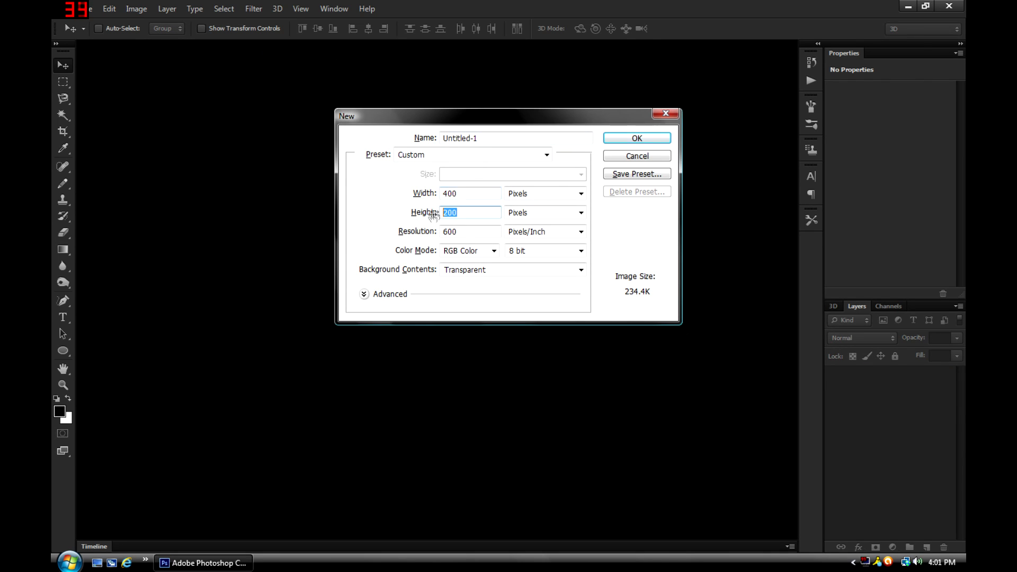
pyautogui.click(663, 139)
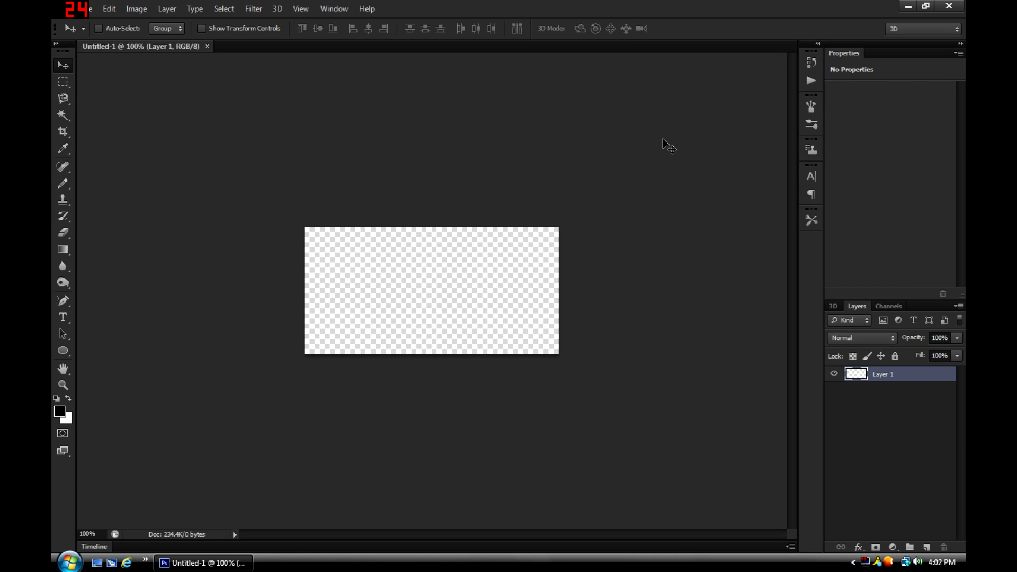
# Step: Rename Layer 1 as Border
pyautogui.doubleClick(883, 374)
pyautogui.write('Border')
pyautogui.press('Return')
pyautogui.click(109, 12)
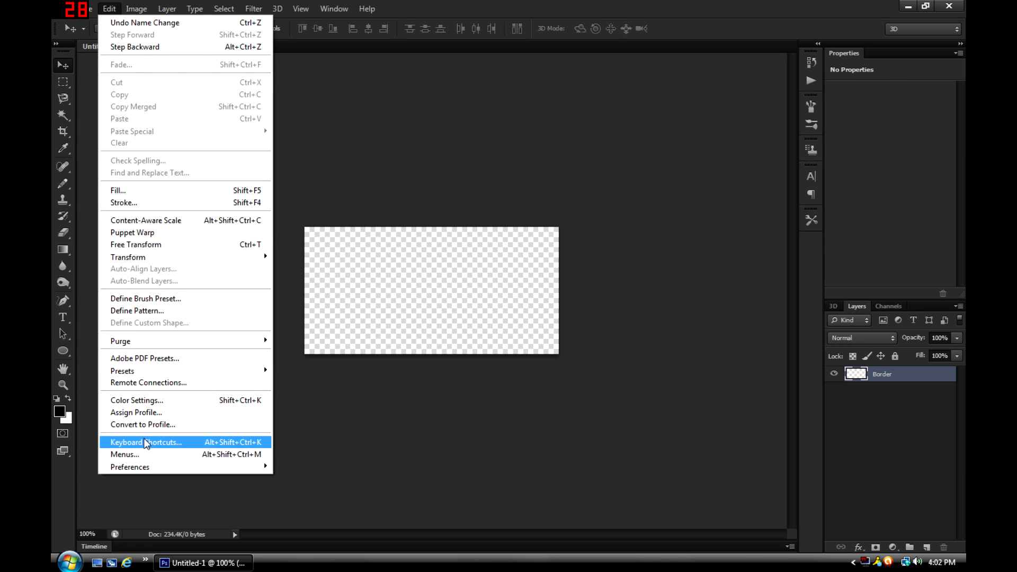
pyautogui.click(368, 448)
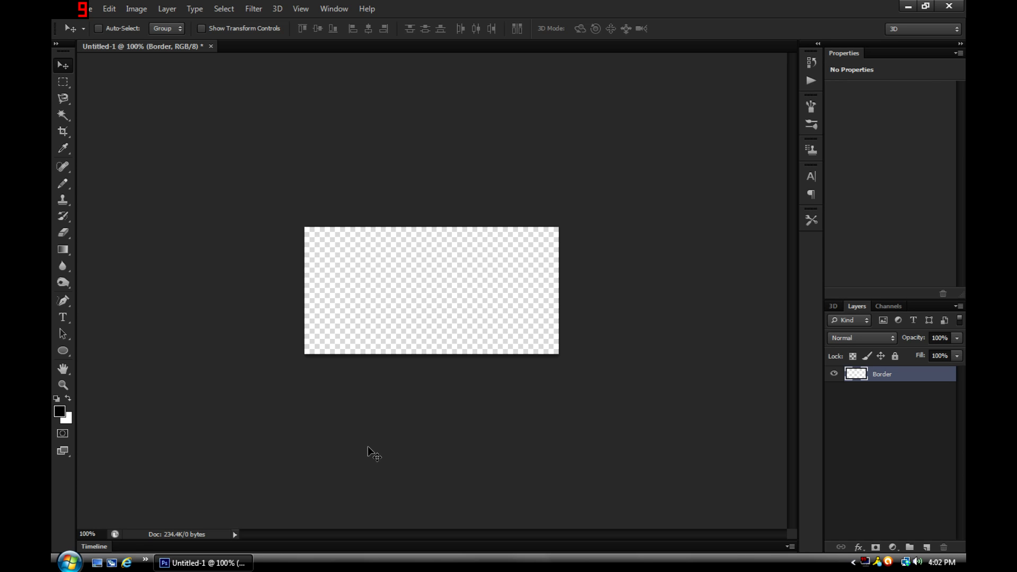
# Step: Try to stroke the Border layer with a 3 px black line located inside
pyautogui.hotkey('alt', 'e')
pyautogui.press('s')
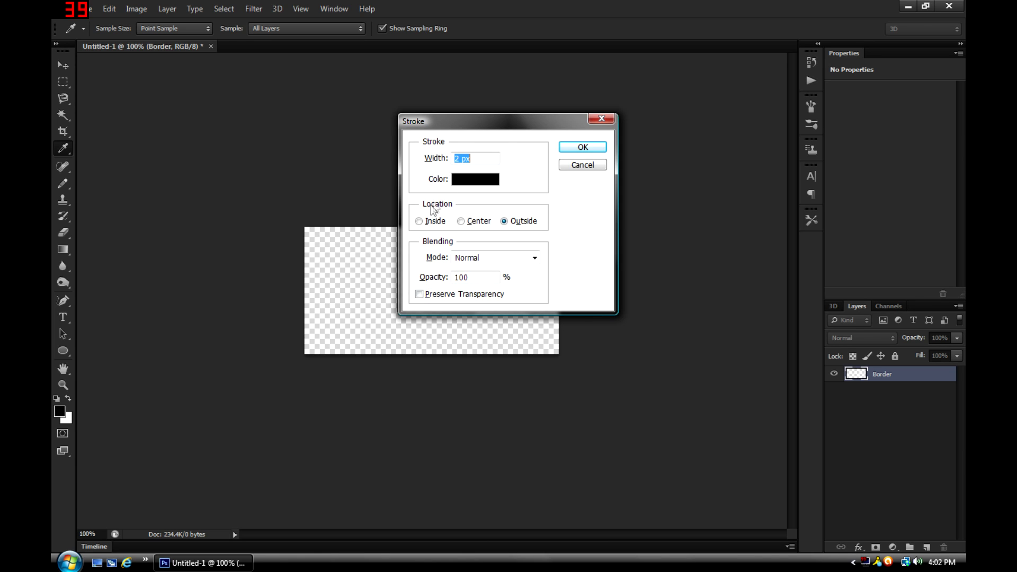
pyautogui.write('3')
pyautogui.click(433, 224)
pyautogui.click(582, 146)
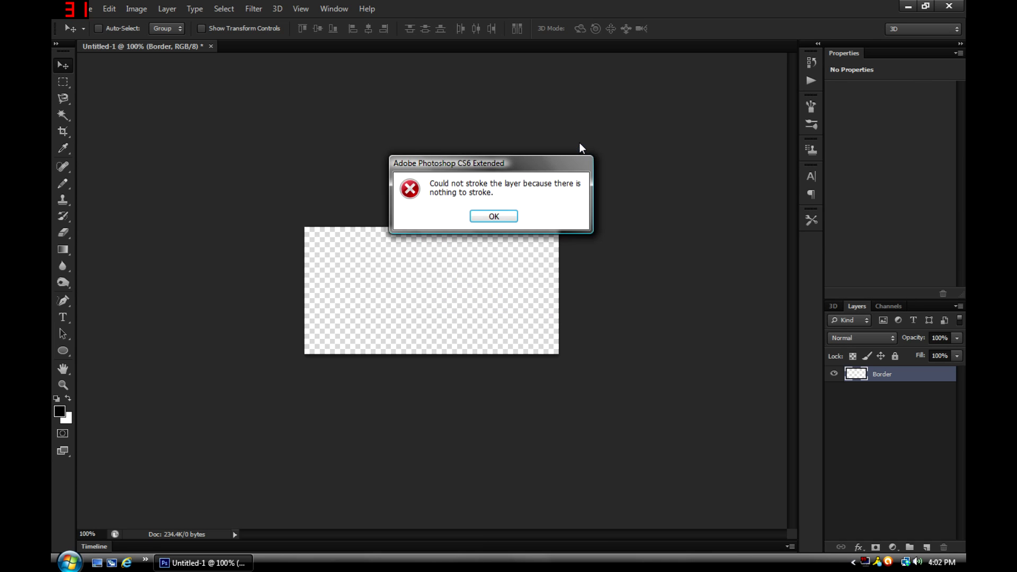
pyautogui.click(504, 217)
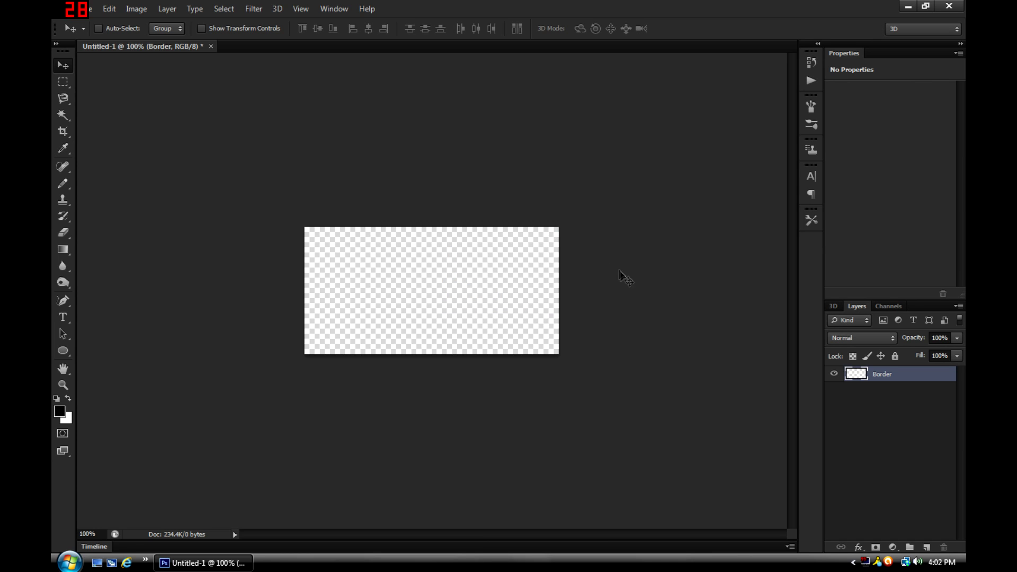
# Step: Select the entire canvas, stroke the selection on the Border layer with the 3 px inside setting, and deselect
pyautogui.hotkey('ctrl', 'a')
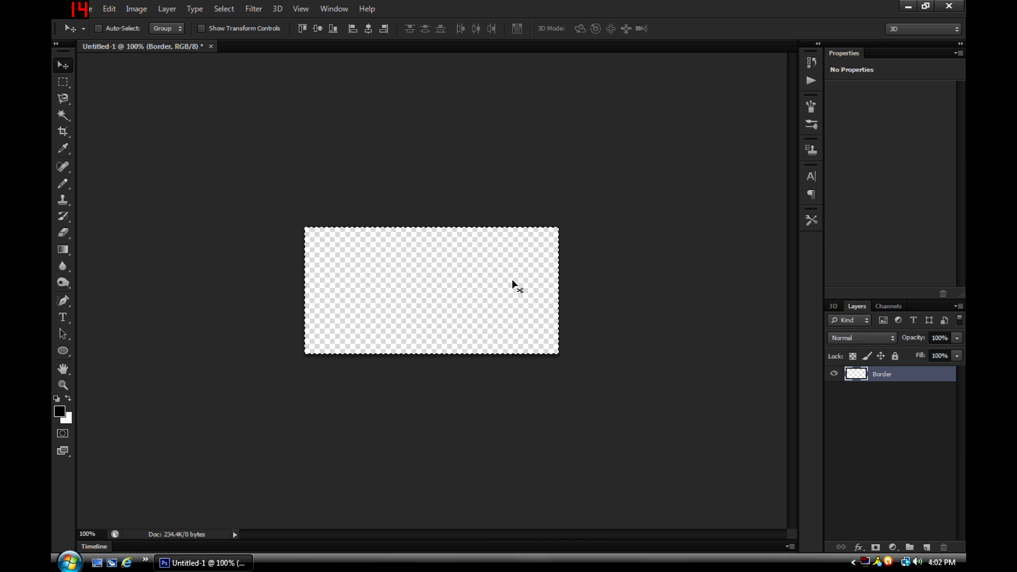
pyautogui.hotkey('alt', 'e')
pyautogui.press('s')
pyautogui.press('Return')
pyautogui.hotkey('ctrl', 'd')
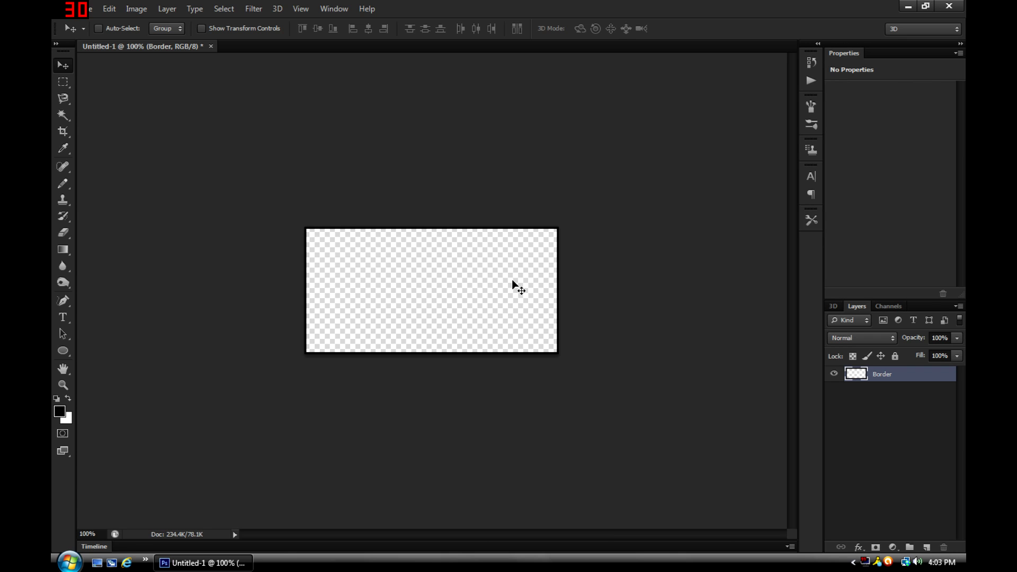
# Step: Widen the canvas to 450 pixels, anchored at the middle right so the extra space is added on the left
pyautogui.hotkey('ctrl', 'alt', 'c')
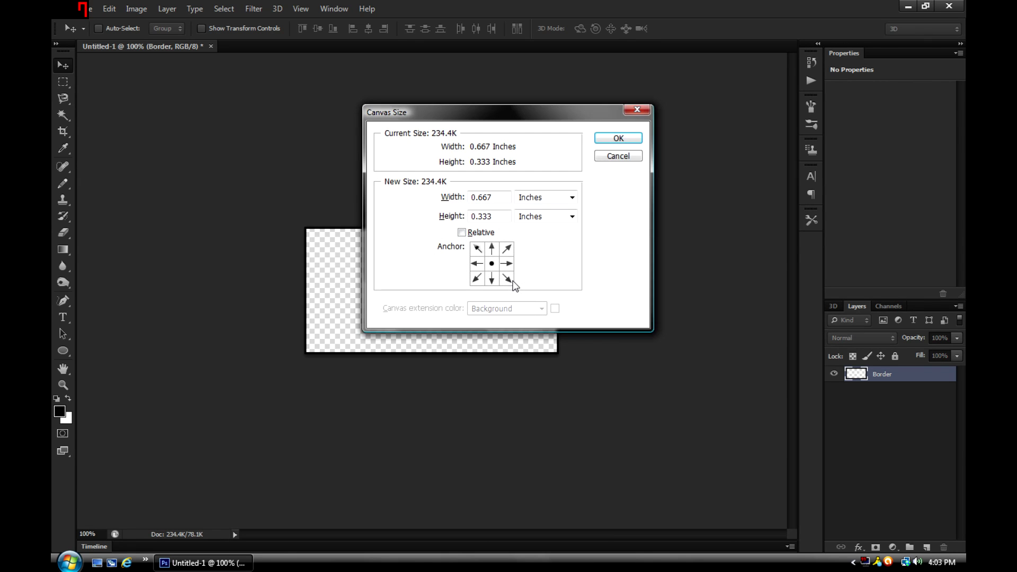
pyautogui.click(546, 197)
pyautogui.click(530, 220)
pyautogui.click(478, 197)
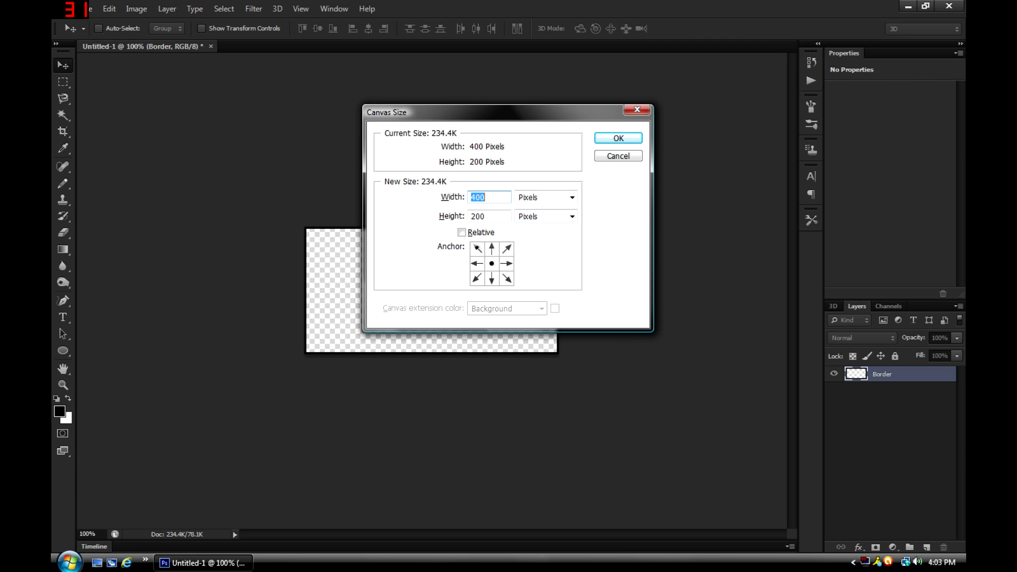
pyautogui.write('450')
pyautogui.click(511, 266)
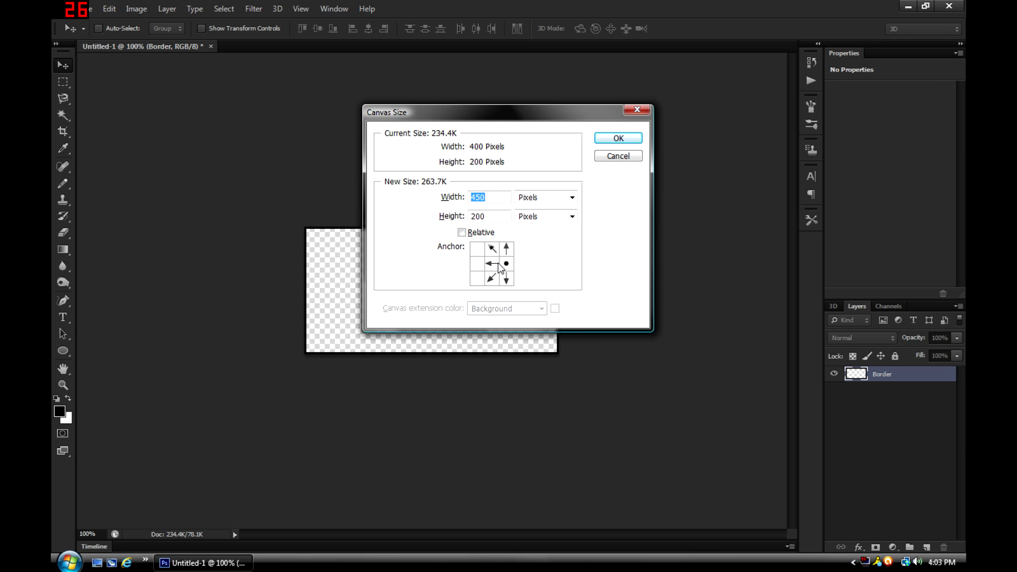
pyautogui.click(612, 143)
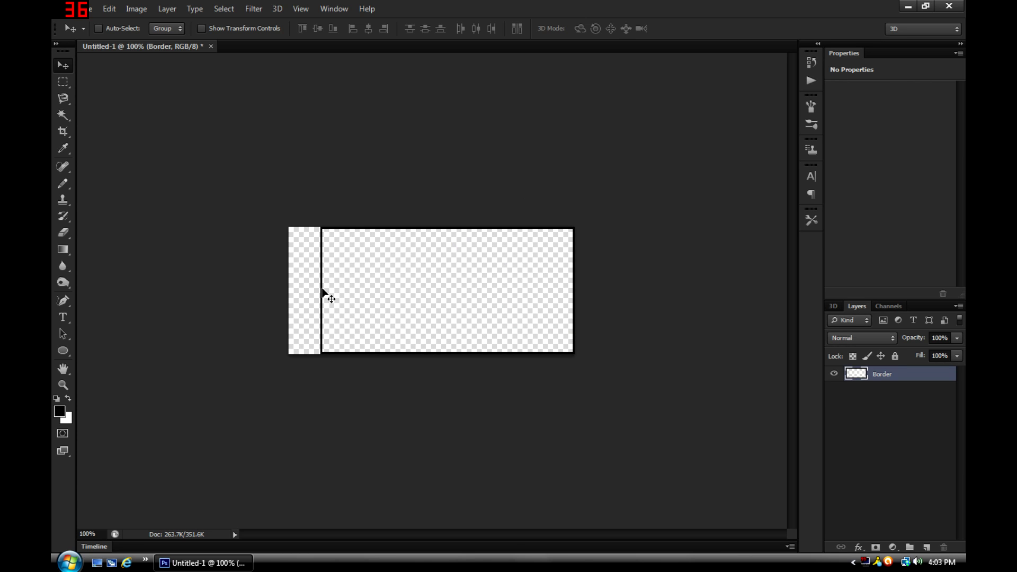
# Step: Open the render image 08 from the Renders folder inside Resources, Packs
pyautogui.hotkey('ctrl', 'o')
pyautogui.click(461, 81)
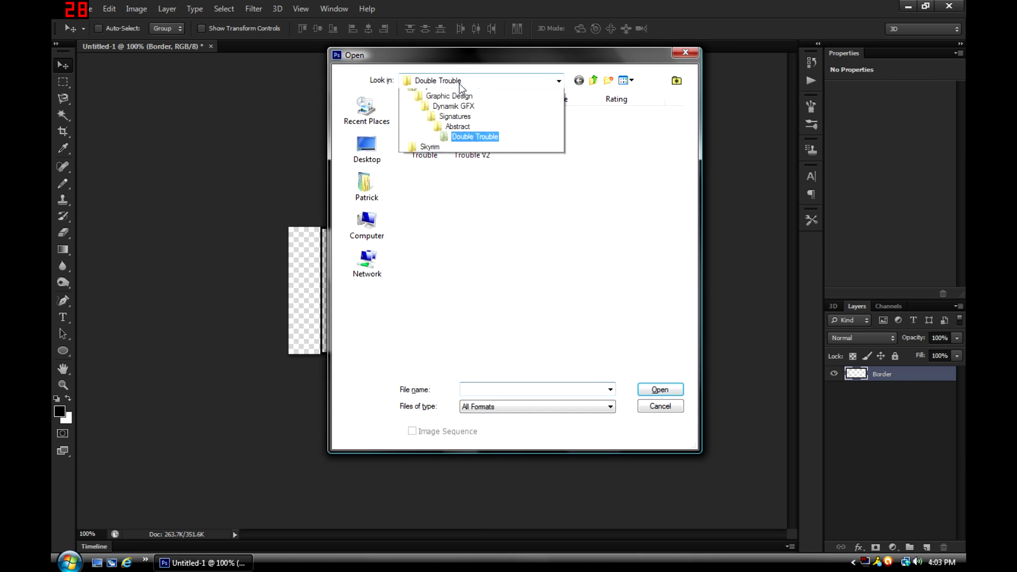
pyautogui.click(454, 268)
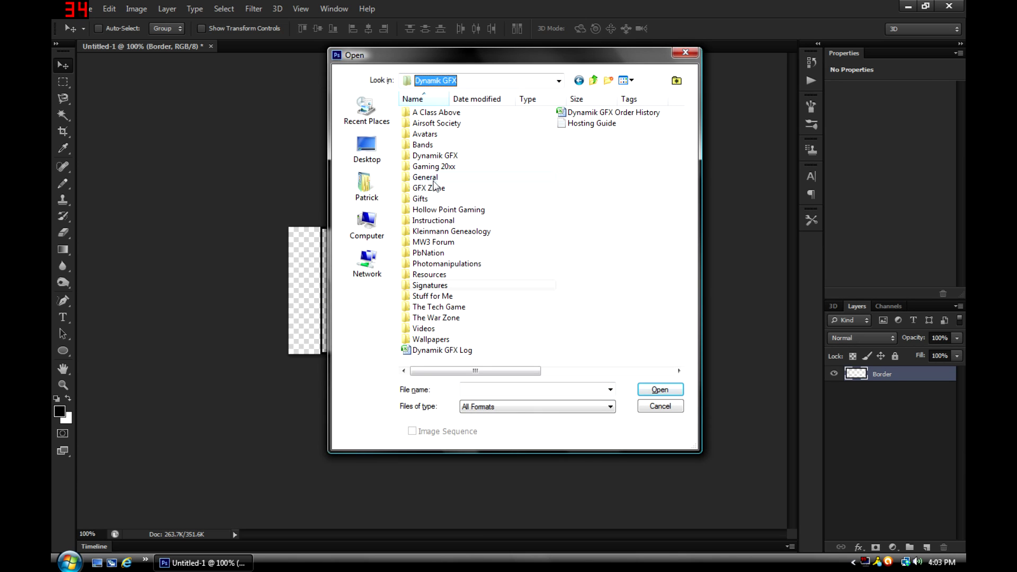
pyautogui.doubleClick(440, 275)
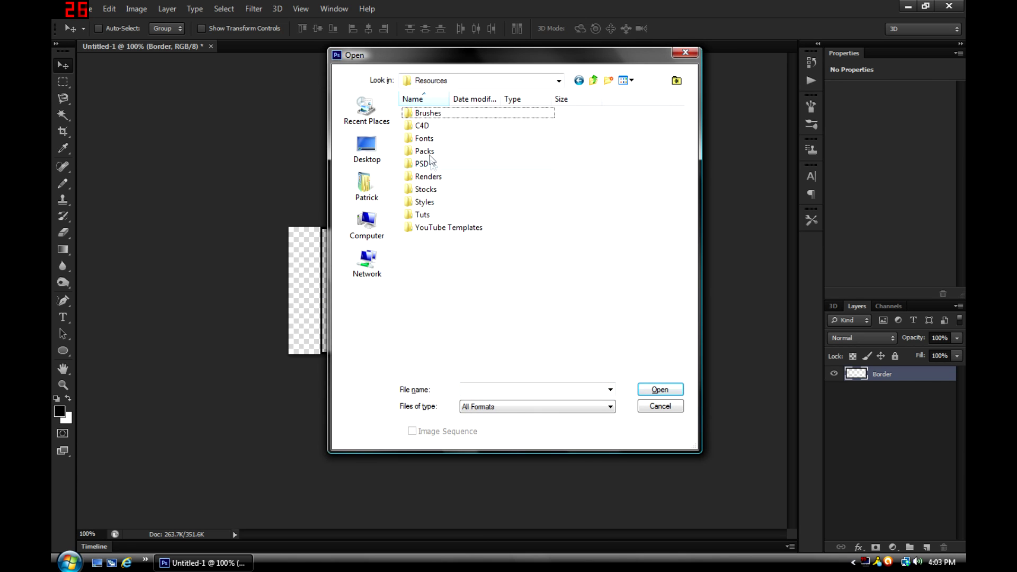
pyautogui.doubleClick(430, 154)
pyautogui.doubleClick(443, 138)
pyautogui.click(432, 216)
pyautogui.doubleClick(432, 217)
pyautogui.click(566, 314)
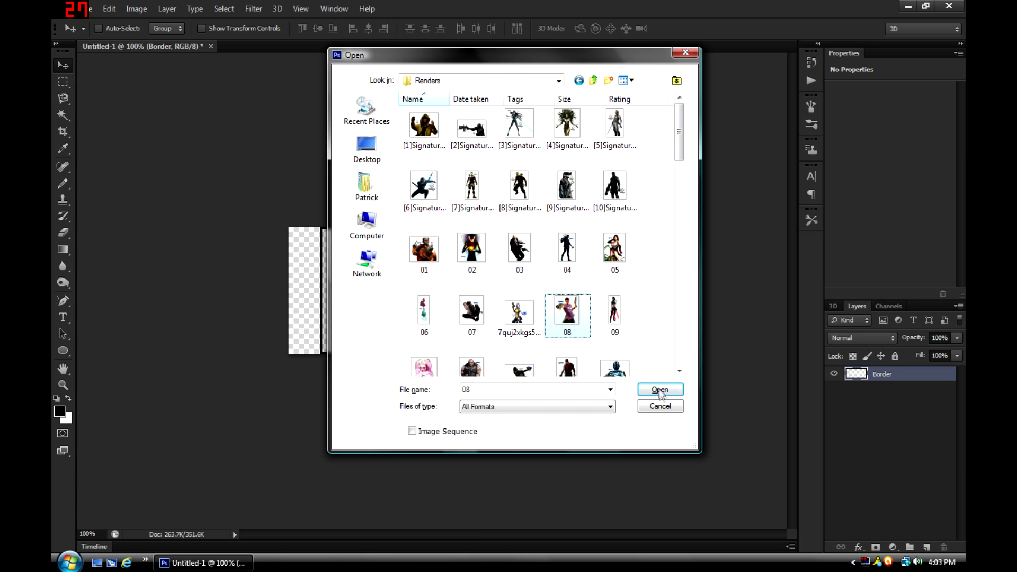
pyautogui.click(660, 389)
# Step: Remove the watermark logo above the pointed shotgun using a rectangular selection, and deselect
pyautogui.click(63, 82)
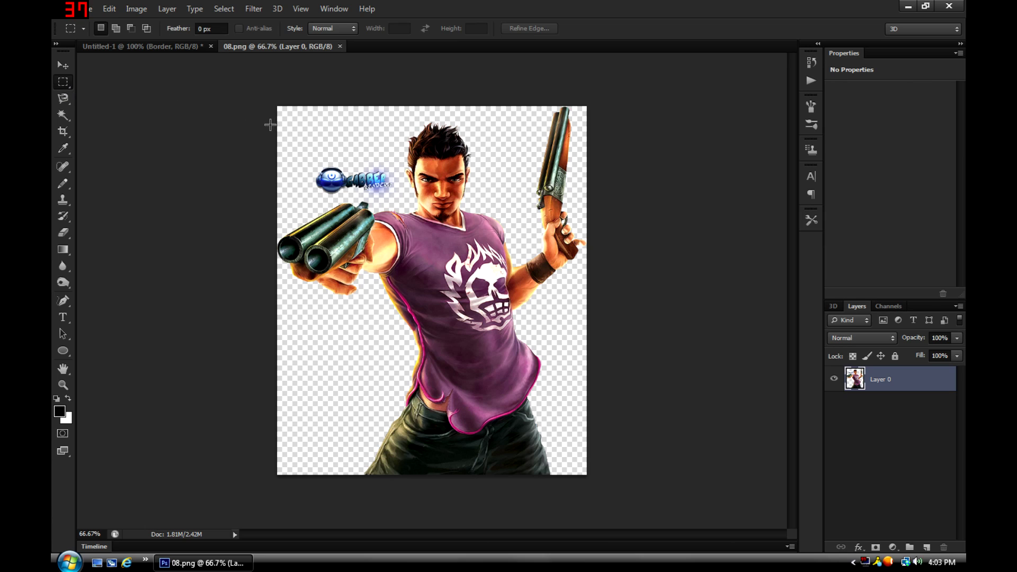
pyautogui.moveTo(277, 124); pyautogui.dragTo(402, 195)
pyautogui.press('Delete')
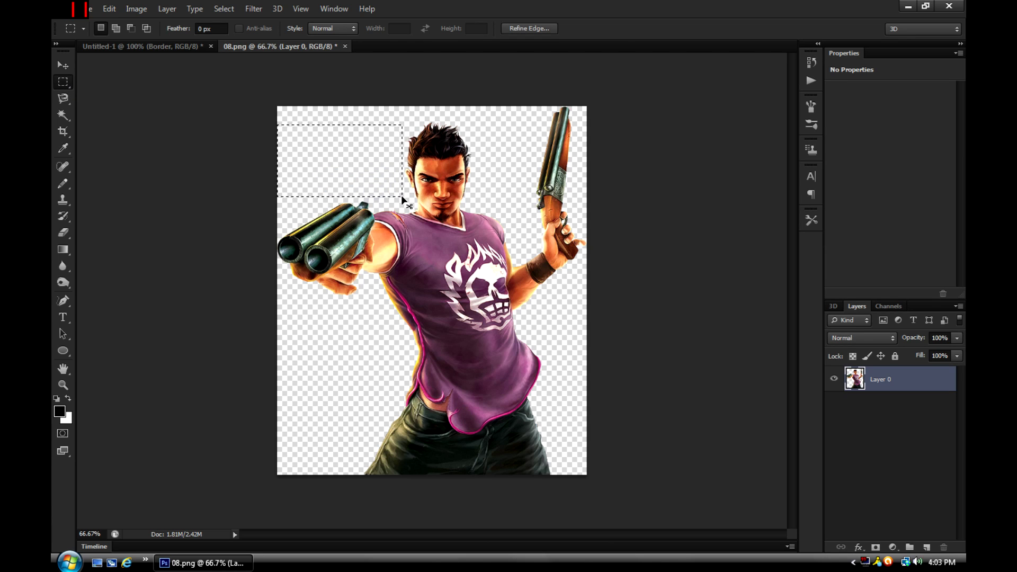
pyautogui.hotkey('ctrl', 'd')
# Step: Copy the render into the Untitled-1 document with the Move tool and place its layer below Border
pyautogui.press('v')
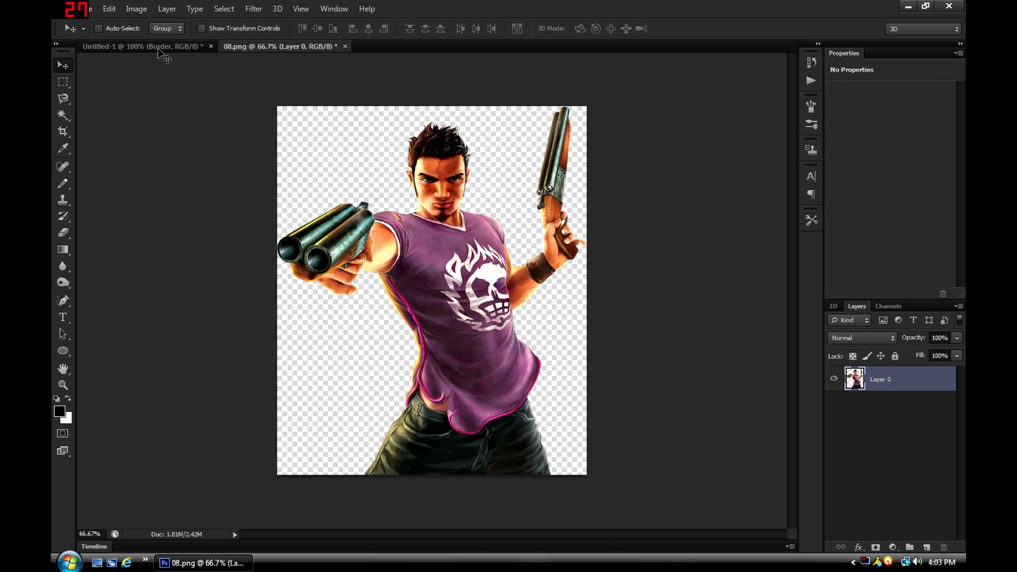
pyautogui.moveTo(159, 53); pyautogui.dragTo(379, 263)
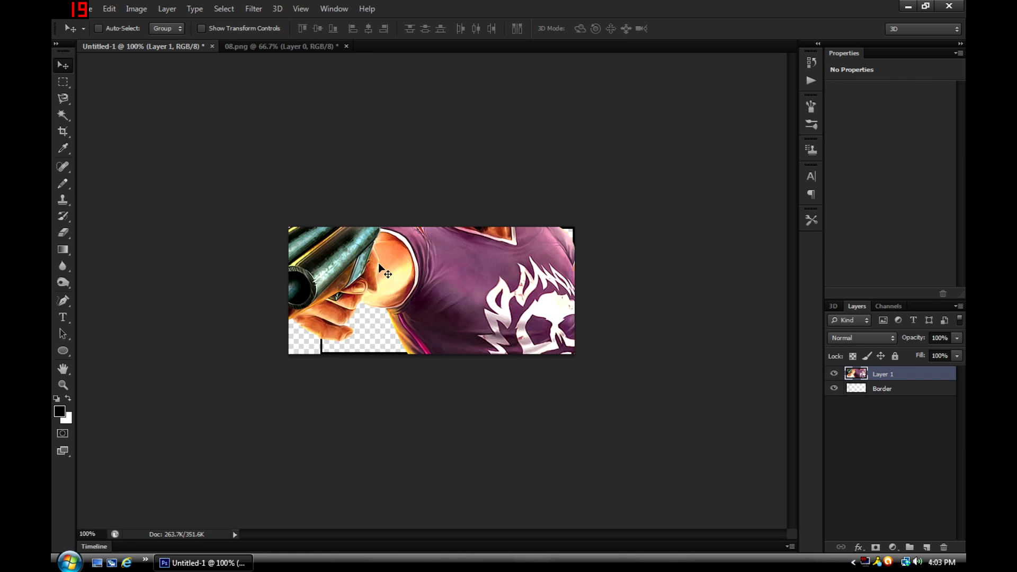
pyautogui.moveTo(912, 376); pyautogui.dragTo(907, 403)
# Step: Rename the layer holding the character as Render
pyautogui.doubleClick(884, 390)
pyautogui.write('Re')
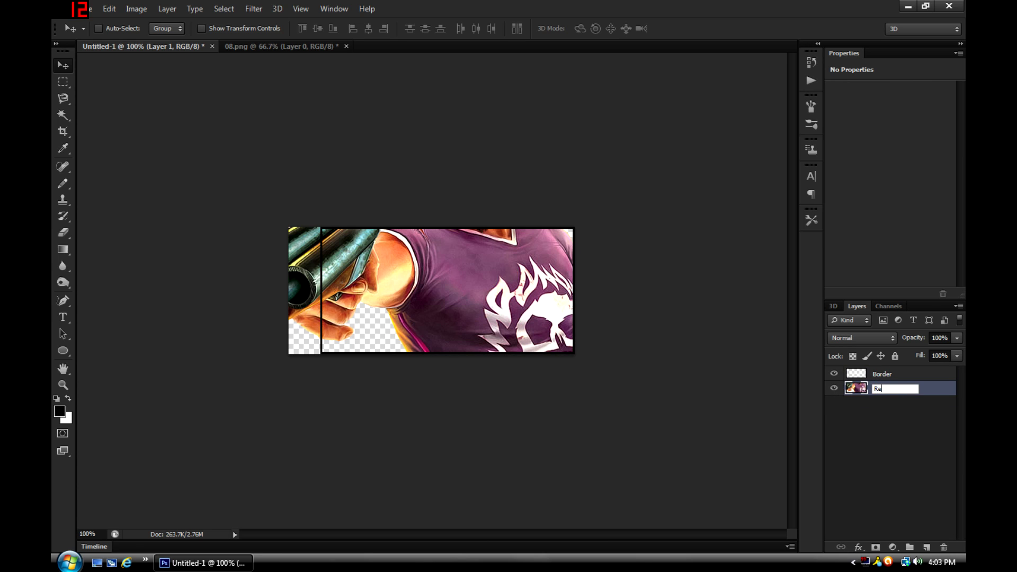
pyautogui.write('nder')
pyautogui.press('Return')
# Step: Scale the Render layer to about 76% with Free Transform and rotate it 15 degrees clockwise
pyautogui.hotkey('ctrl', 't')
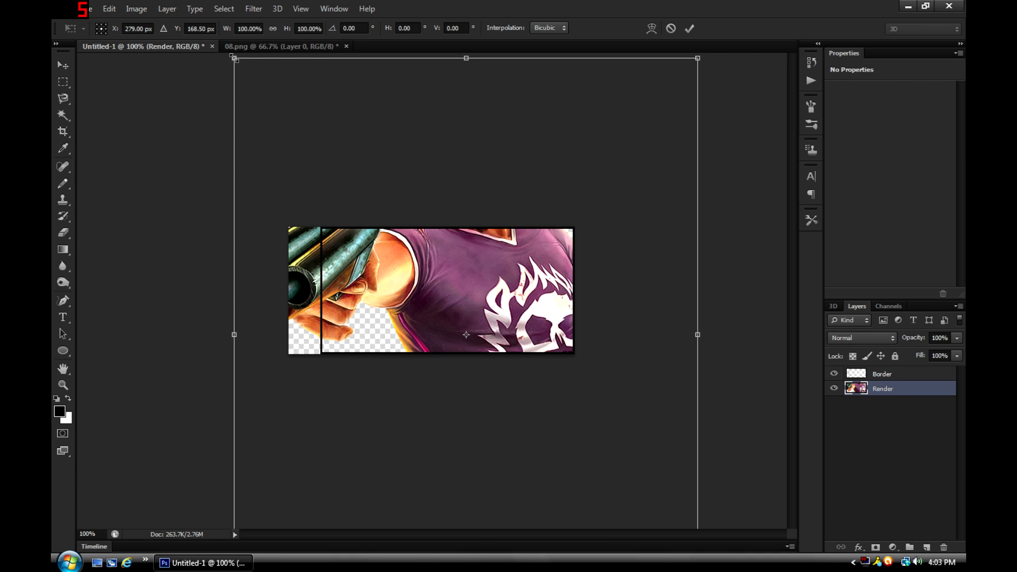
pyautogui.moveTo(233, 57); pyautogui.dragTo(344, 190)
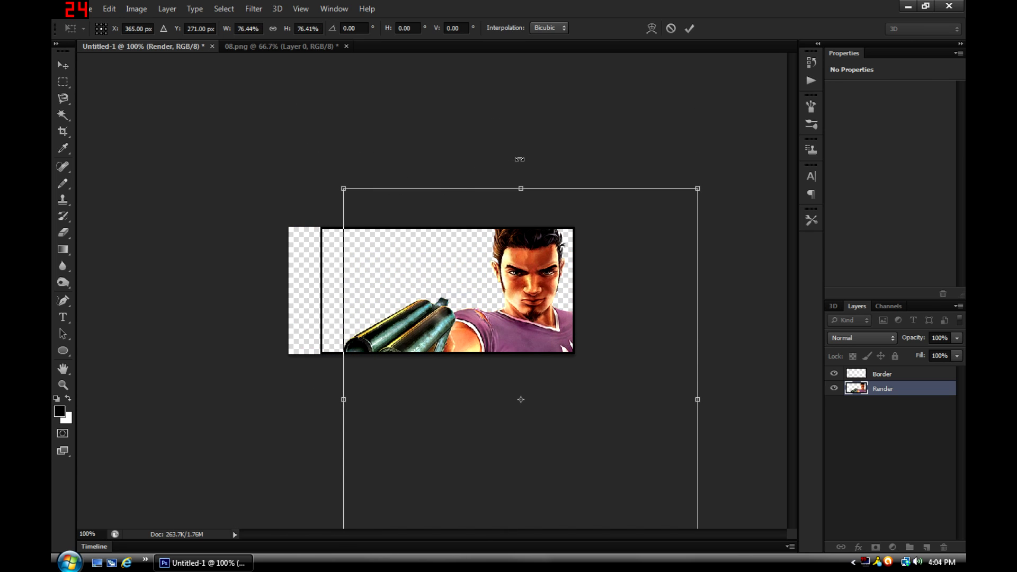
pyautogui.moveTo(546, 159); pyautogui.dragTo(565, 162)
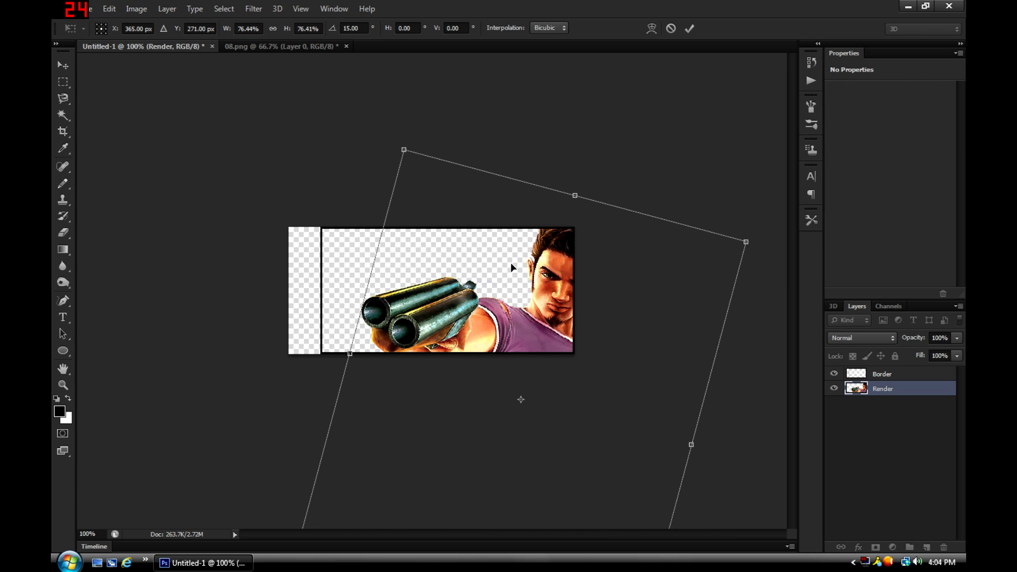
# Step: Move the render to X 252 px, Y 265 px so the shotgun overhangs the border's left edge, and apply the transform
pyautogui.moveTo(497, 263); pyautogui.dragTo(489, 263)
pyautogui.press('Up')
pyautogui.press('Up')
pyautogui.press('Up')
pyautogui.press('Up')
pyautogui.press('Up')
pyautogui.press('Up')
pyautogui.press('Up')
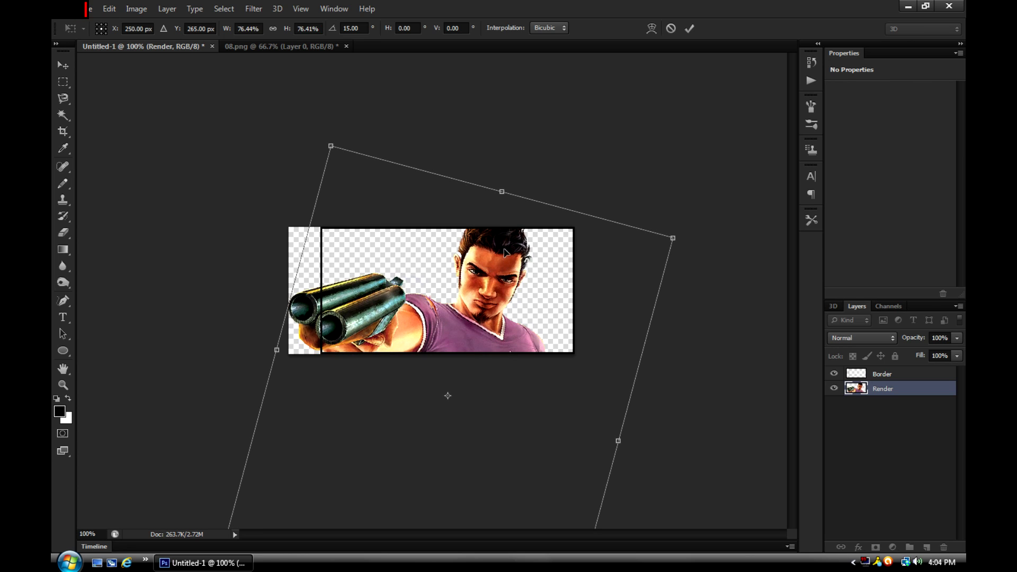
pyautogui.press('Right')
pyautogui.press('Right')
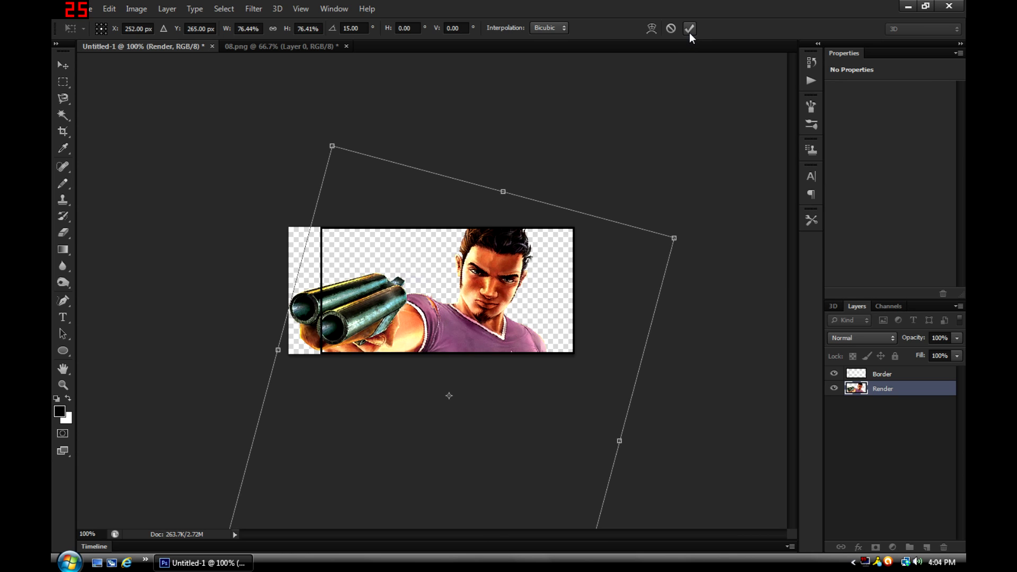
pyautogui.click(689, 29)
pyautogui.hotkey('ctrl', '+')
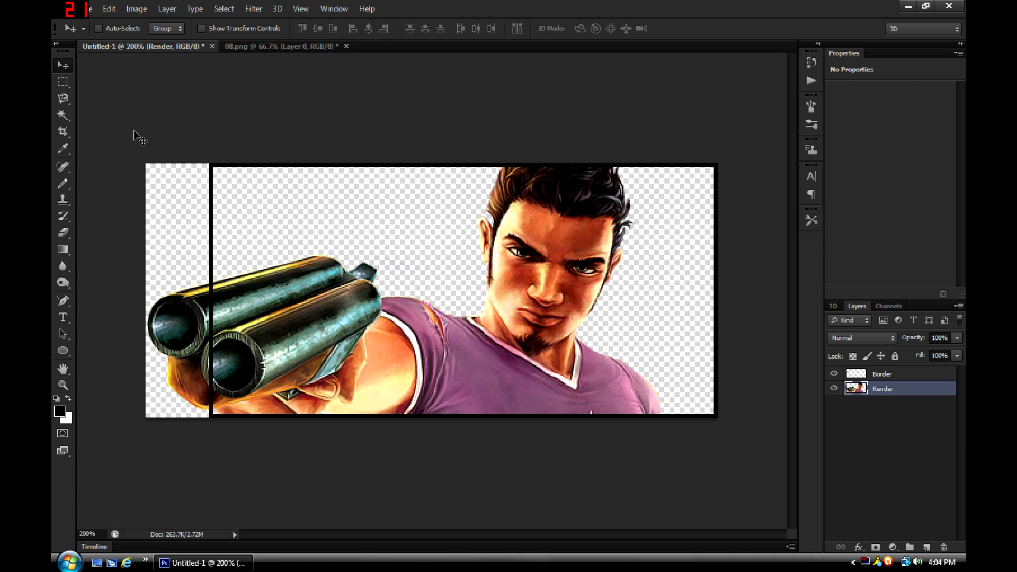
# Step: Nudge the Render layer slightly to the right and add a hidden duplicate named Safe Render beneath it
pyautogui.press('Right')
pyautogui.press('Right')
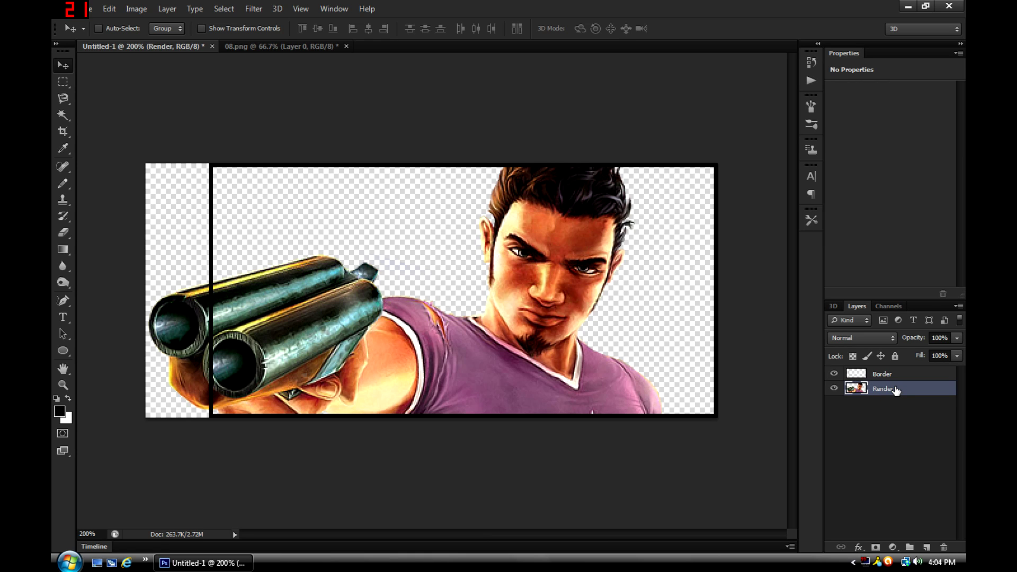
pyautogui.hotkey('ctrl', 'j')
pyautogui.moveTo(916, 392)
pyautogui.mouseDown()
pyautogui.moveTo(920, 404)
pyautogui.moveTo(909, 406)
pyautogui.mouseUp()
pyautogui.write('Safe Render')
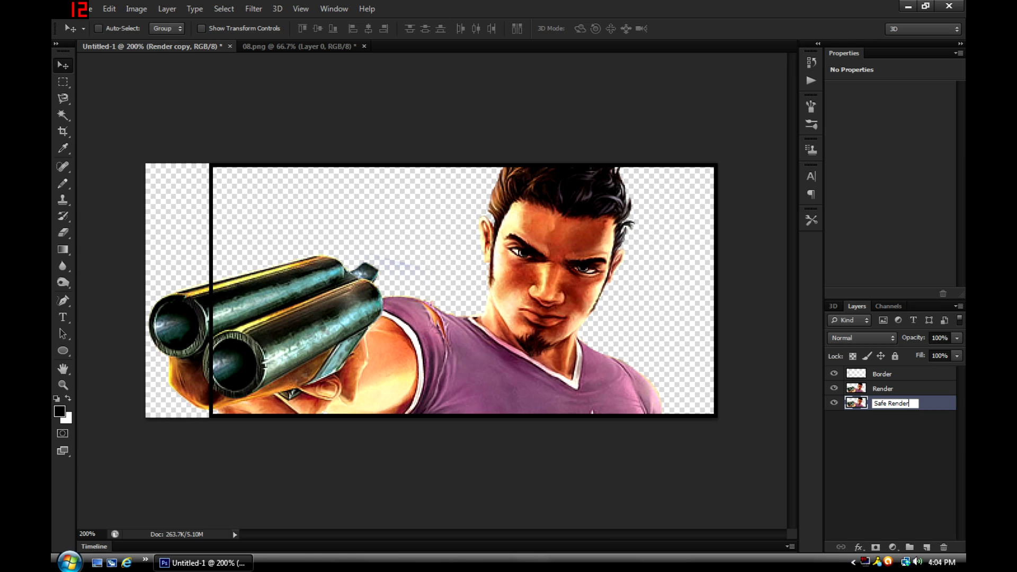
pyautogui.press('Return')
pyautogui.click(834, 403)
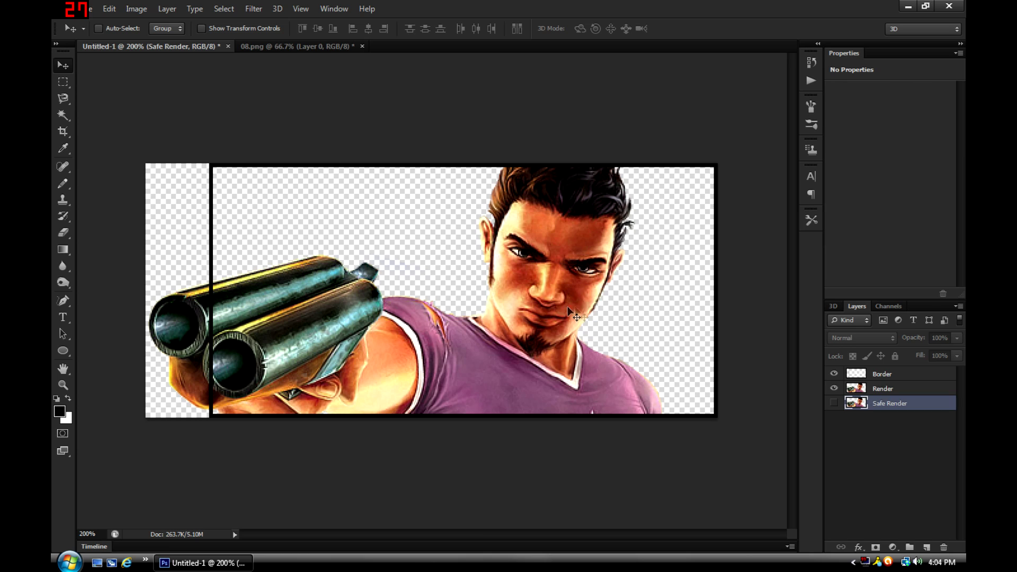
# Step: On the Border layer, load the Render layer's outline as a selection and erase the border where it crosses the shotgun
pyautogui.click(905, 380)
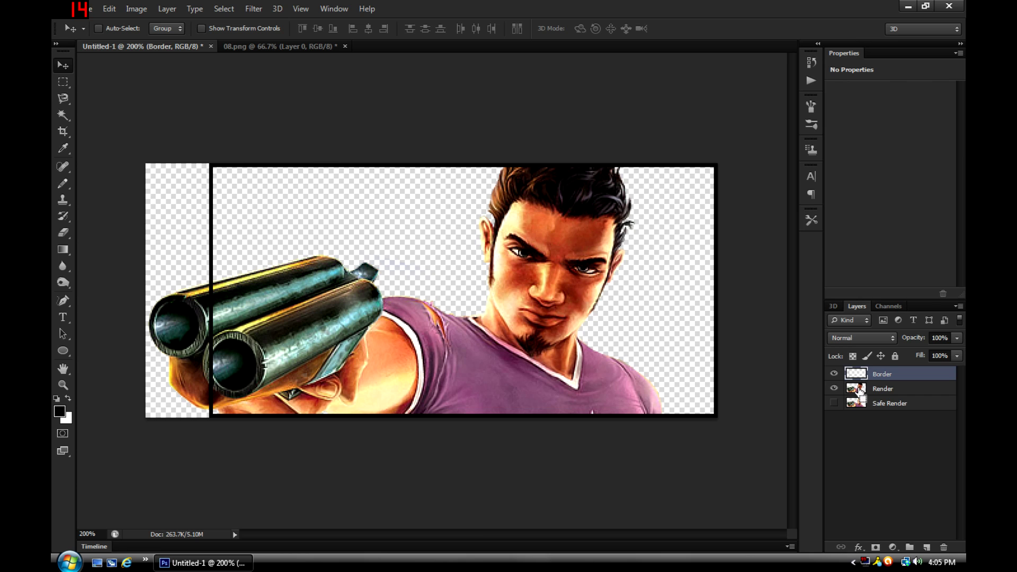
pyautogui.keyDown('ctrl'); pyautogui.click(856, 388); pyautogui.keyUp('ctrl')
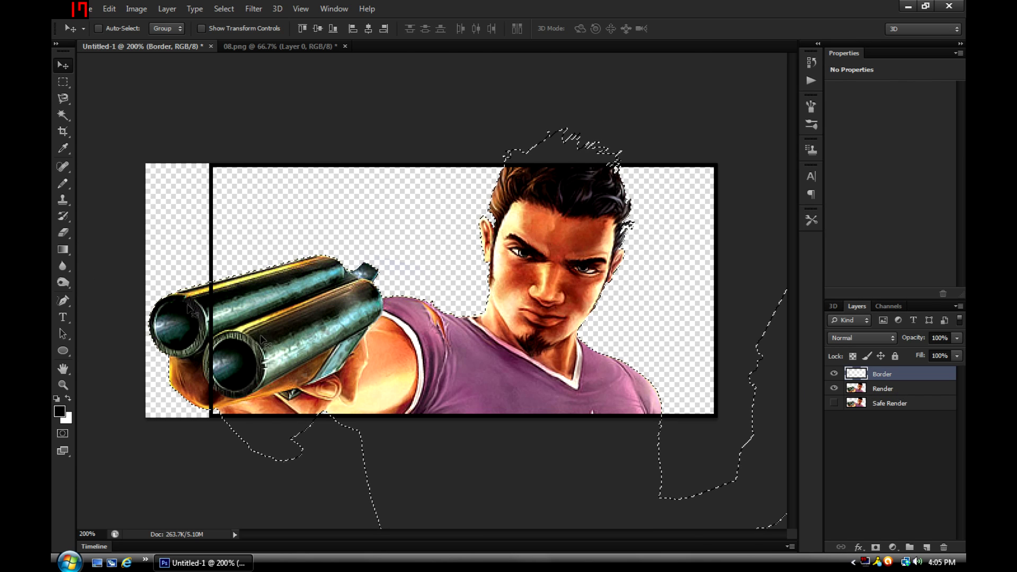
pyautogui.click(65, 232)
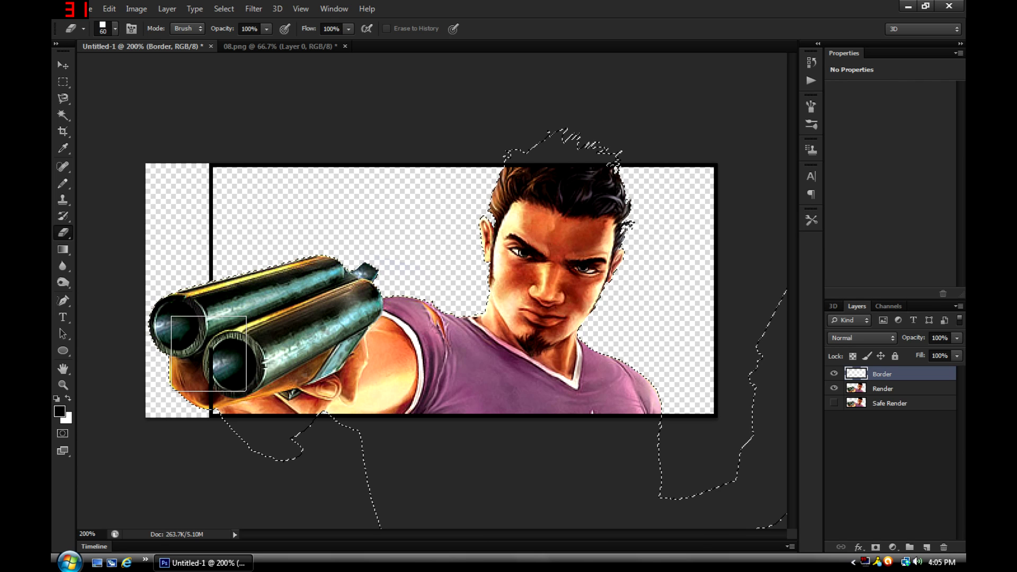
# Step: Set the eraser to a hard round brush of 30 px
pyautogui.click(110, 27)
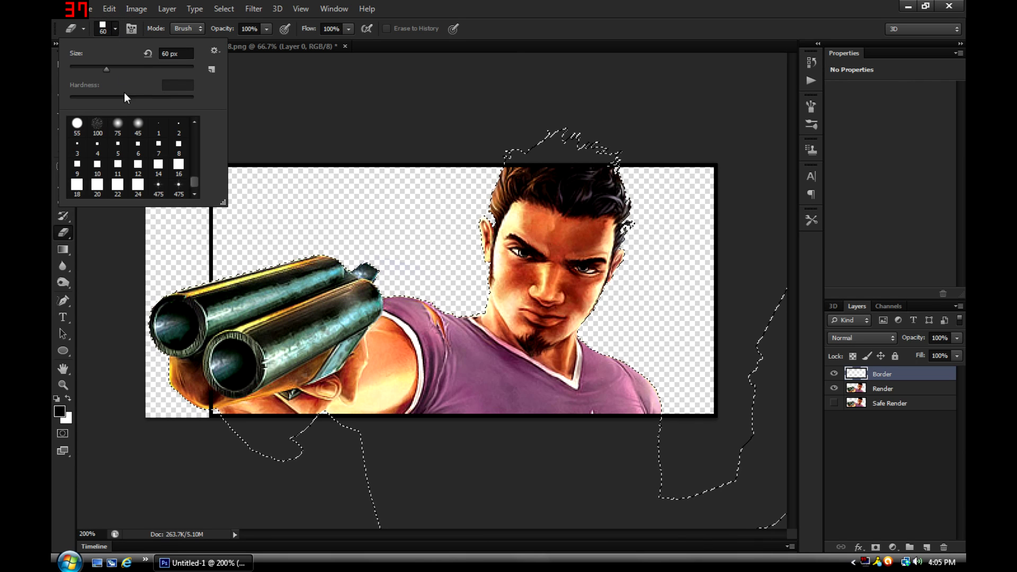
pyautogui.moveTo(194, 181); pyautogui.dragTo(194, 131)
pyautogui.click(98, 127)
pyautogui.moveTo(106, 69); pyautogui.dragTo(88, 66)
pyautogui.press('Return')
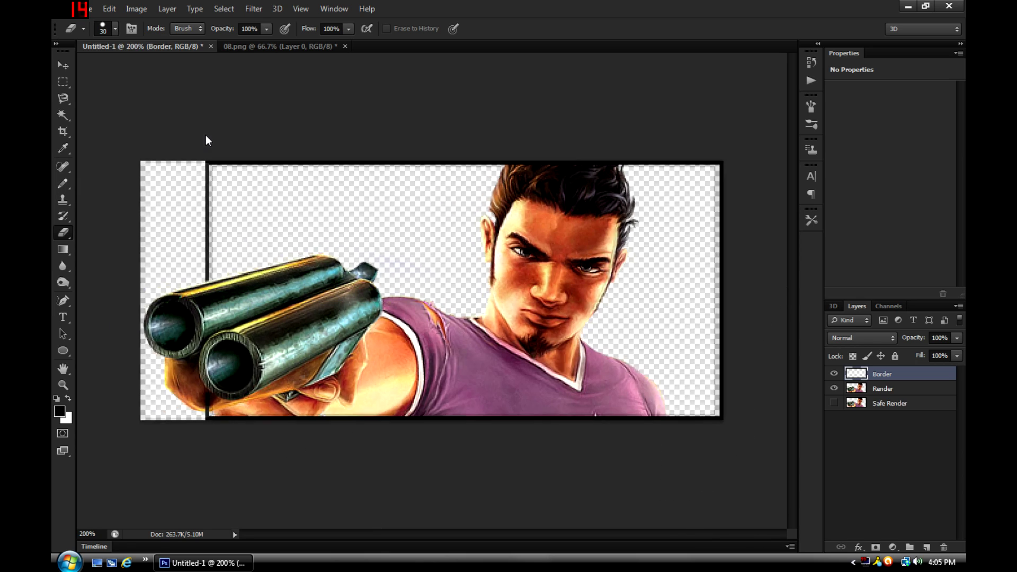
# Step: Erase the remaining piece of border over the hand below the shotgun and clear the selection
pyautogui.hotkey('ctrl', '+')
pyautogui.moveTo(469, 535); pyautogui.dragTo(412, 534)
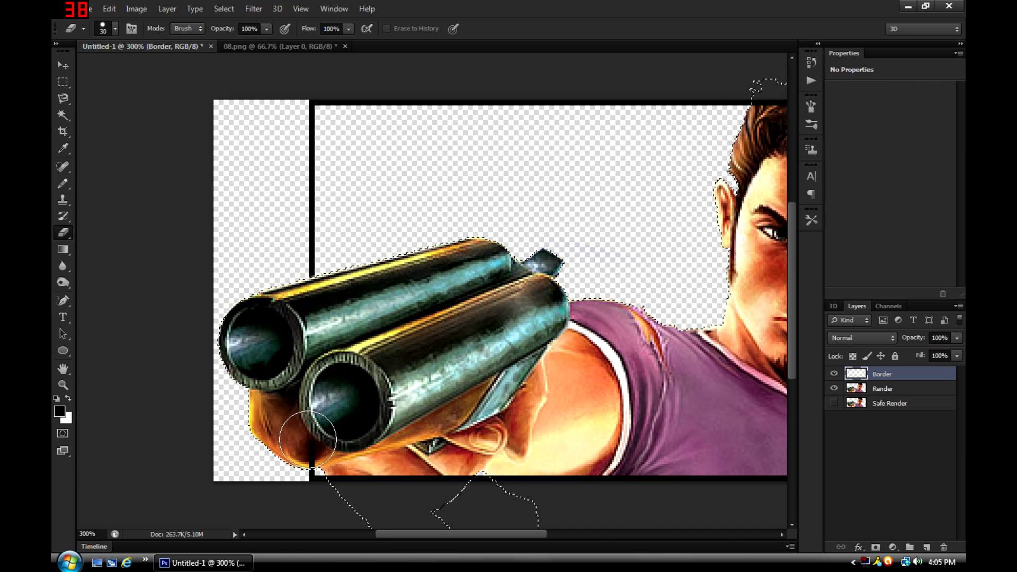
pyautogui.moveTo(309, 440); pyautogui.dragTo(311, 467)
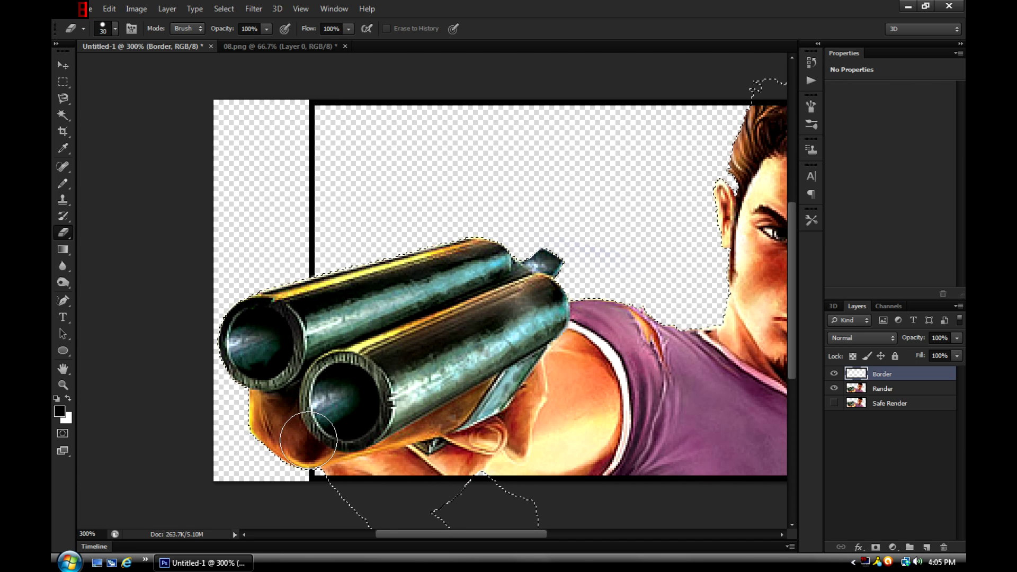
pyautogui.hotkey('ctrl', 'd')
pyautogui.hotkey('ctrl', '-')
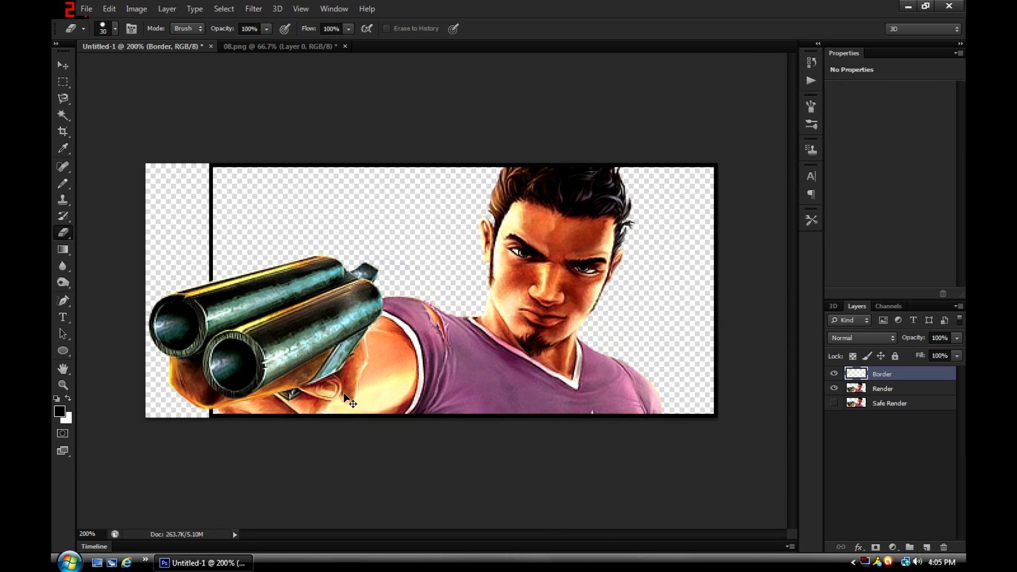
pyautogui.hotkey('ctrl', '-')
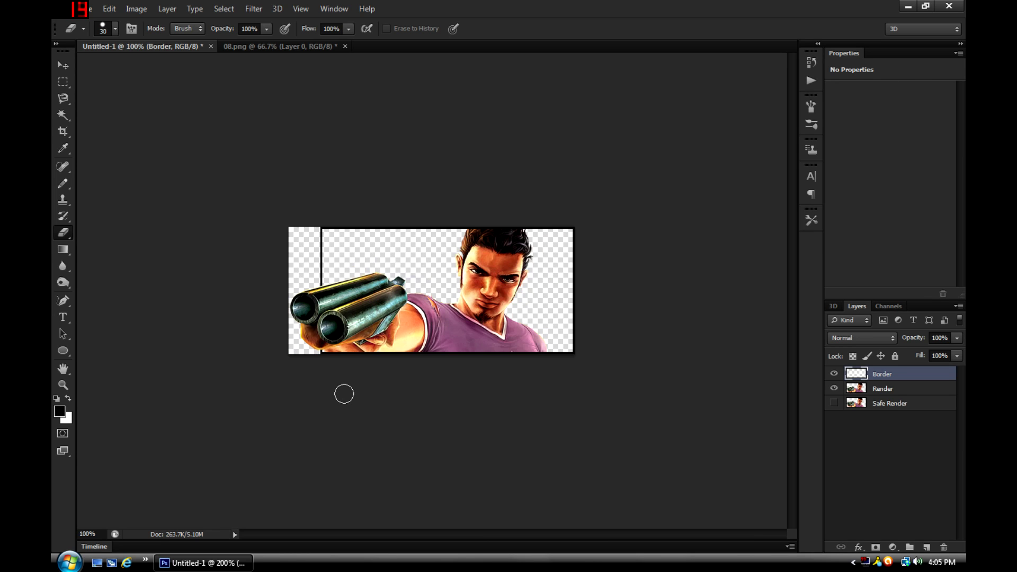
pyautogui.hotkey('ctrl', '+')
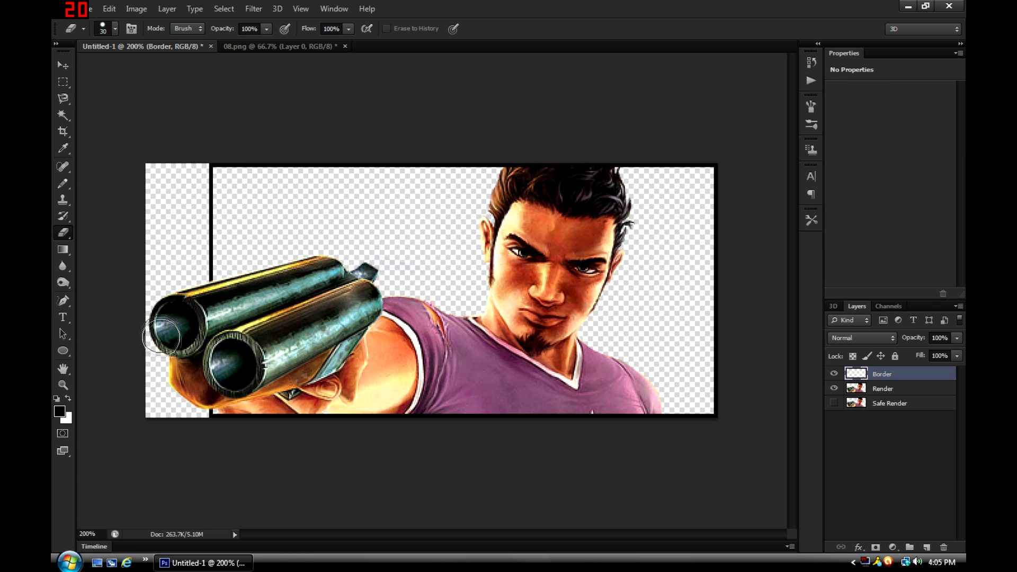
# Step: Apply a 3 px black outside stroke to the Render layer
pyautogui.doubleClick(919, 393)
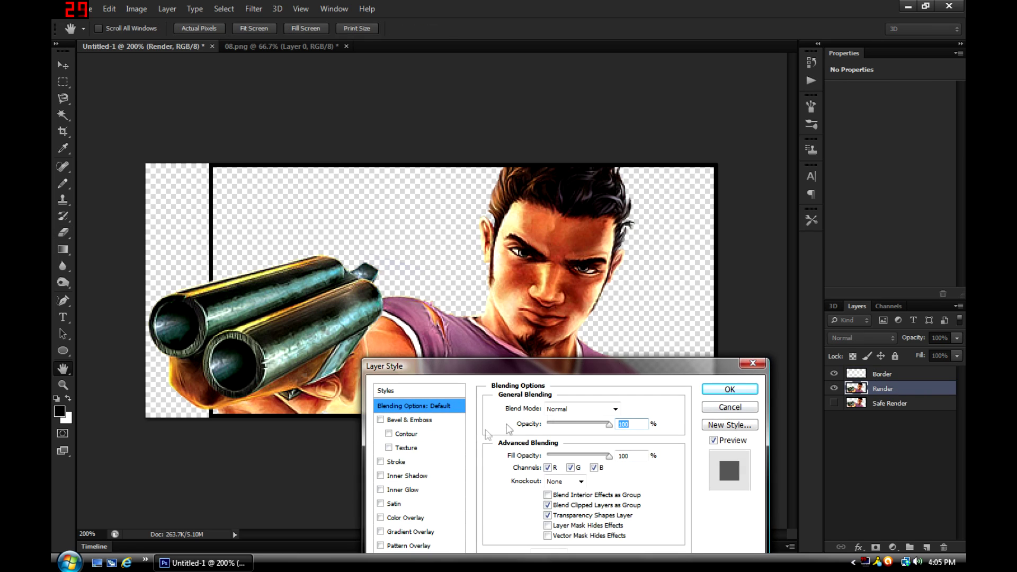
pyautogui.click(406, 463)
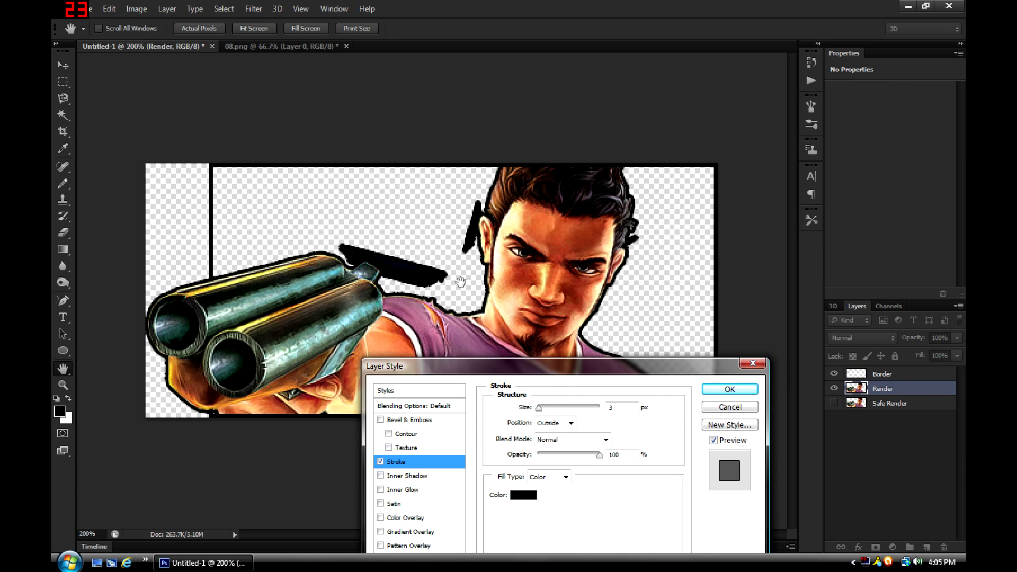
pyautogui.press('e')
pyautogui.click(735, 396)
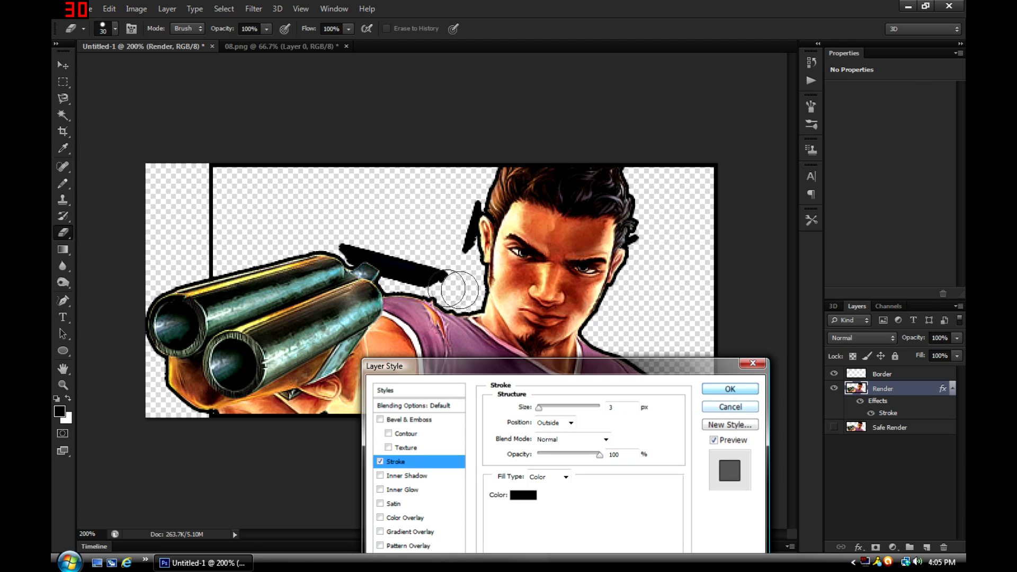
# Step: Set the Render layer's stroke size to 1 px
pyautogui.doubleClick(909, 389)
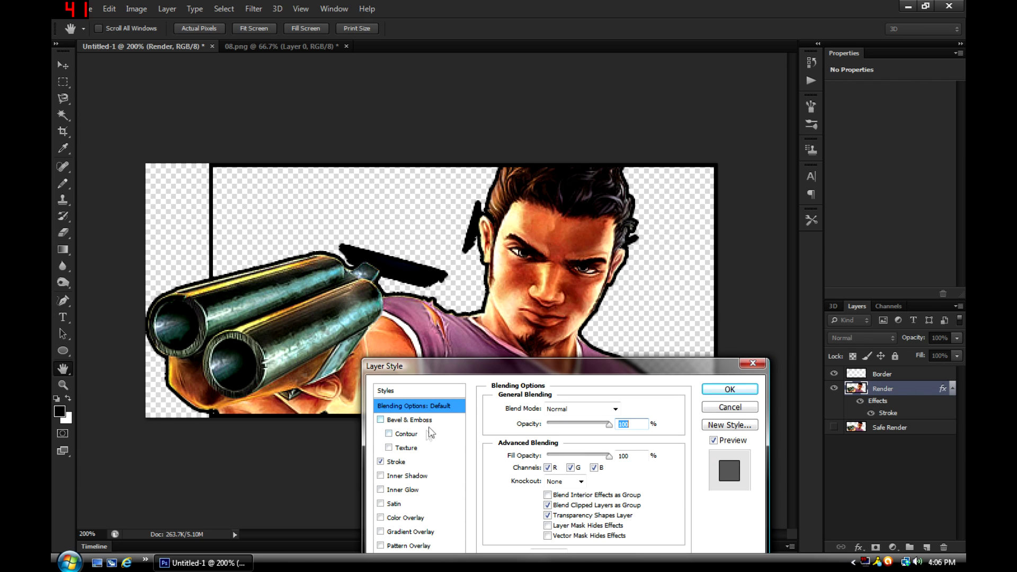
pyautogui.click(402, 462)
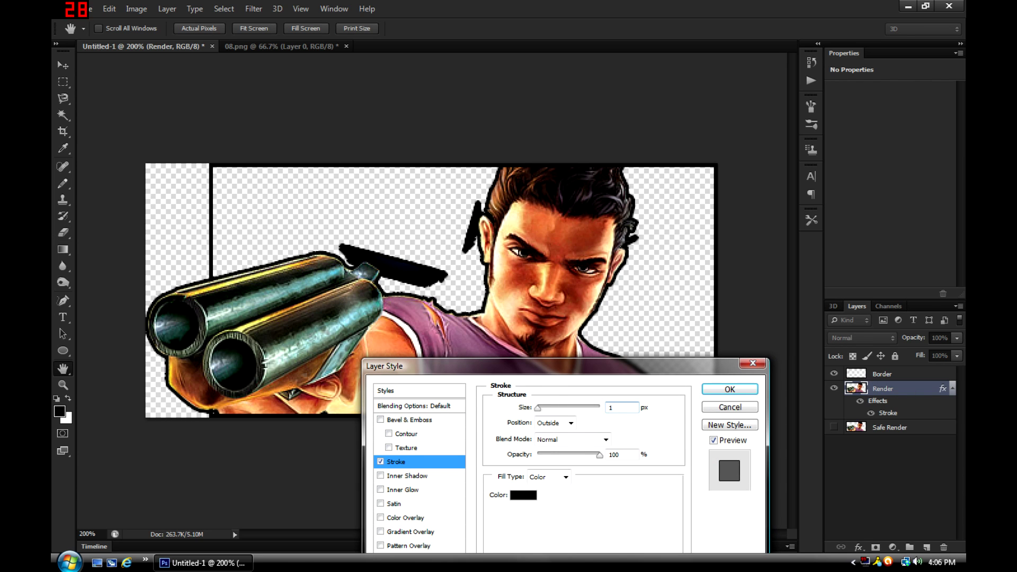
pyautogui.click(713, 390)
pyautogui.press('e')
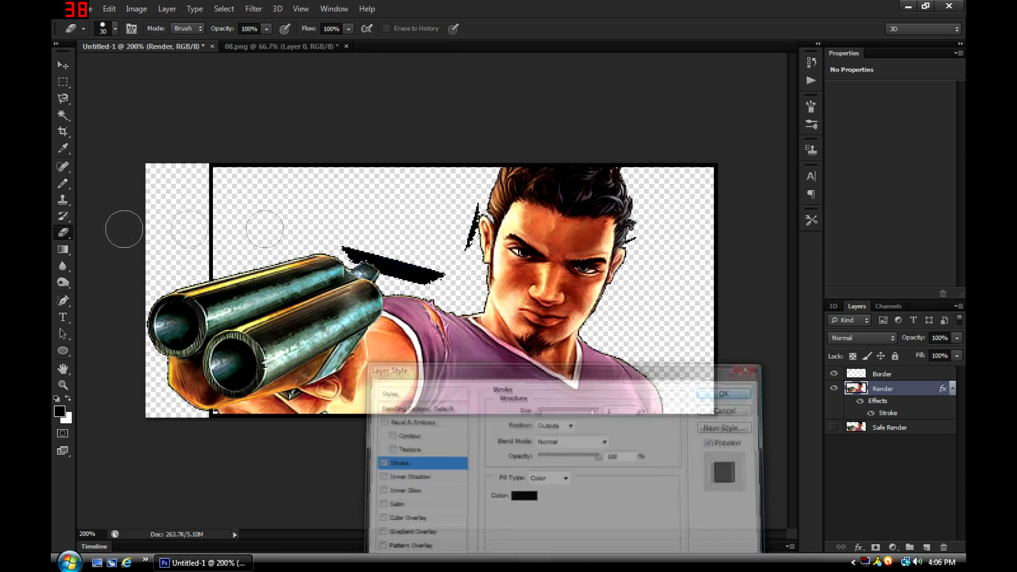
# Step: Erase the stray marks behind the shotgun and beside the ear on the Render layer with a 10 px eraser
pyautogui.hotkey('ctrl', '+')
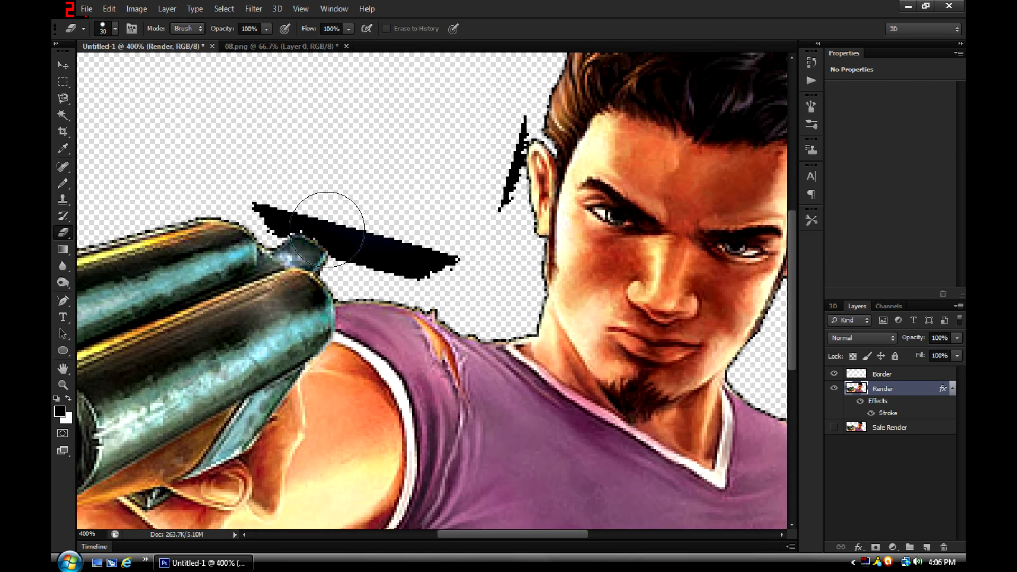
pyautogui.click(115, 30)
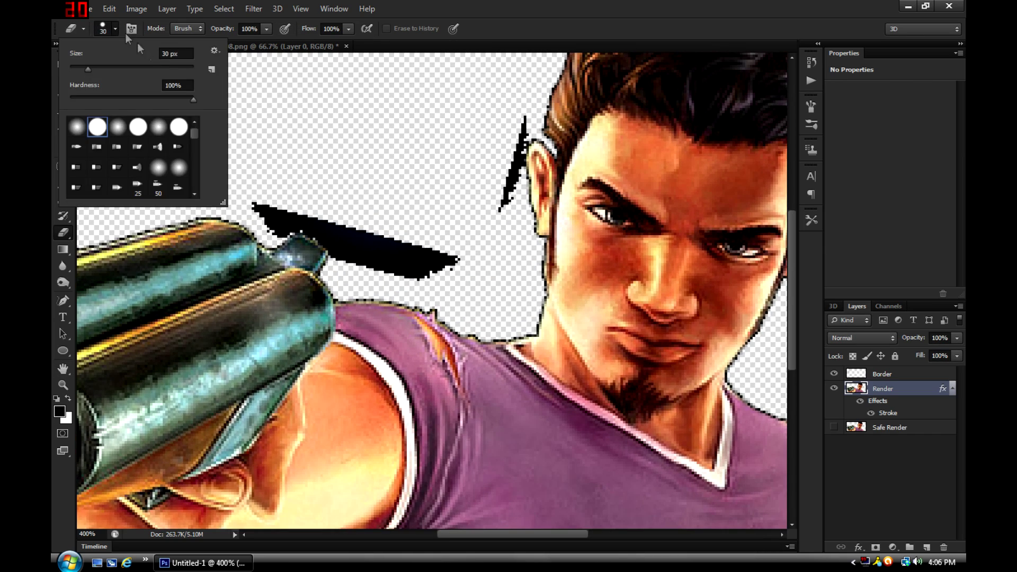
pyautogui.click(167, 53)
pyautogui.write('10')
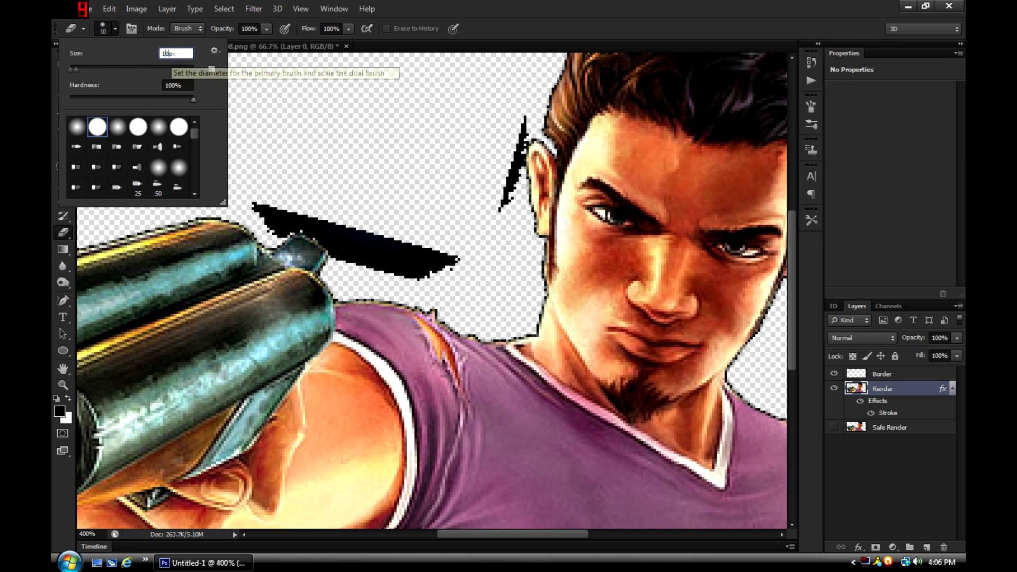
pyautogui.press('Return')
pyautogui.moveTo(262, 209)
pyautogui.mouseDown()
pyautogui.moveTo(272, 228)
pyautogui.moveTo(281, 214)
pyautogui.moveTo(313, 222)
pyautogui.moveTo(343, 254)
pyautogui.moveTo(336, 234)
pyautogui.moveTo(270, 202)
pyautogui.moveTo(352, 237)
pyautogui.moveTo(355, 257)
pyautogui.moveTo(377, 235)
pyautogui.moveTo(409, 266)
pyautogui.moveTo(422, 250)
pyautogui.moveTo(447, 272)
pyautogui.moveTo(512, 179)
pyautogui.moveTo(524, 112)
pyautogui.moveTo(514, 153)
pyautogui.mouseUp()
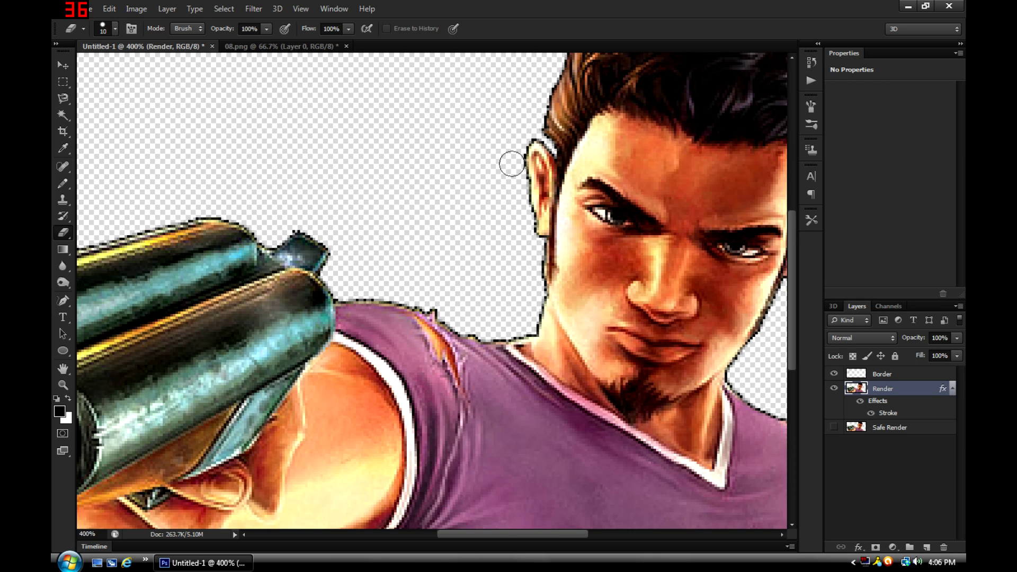
# Step: Delete the stroke effect from the Render layer
pyautogui.hotkey('ctrl', '0')
pyautogui.hotkey('ctrl', '-')
pyautogui.hotkey('ctrl', '-')
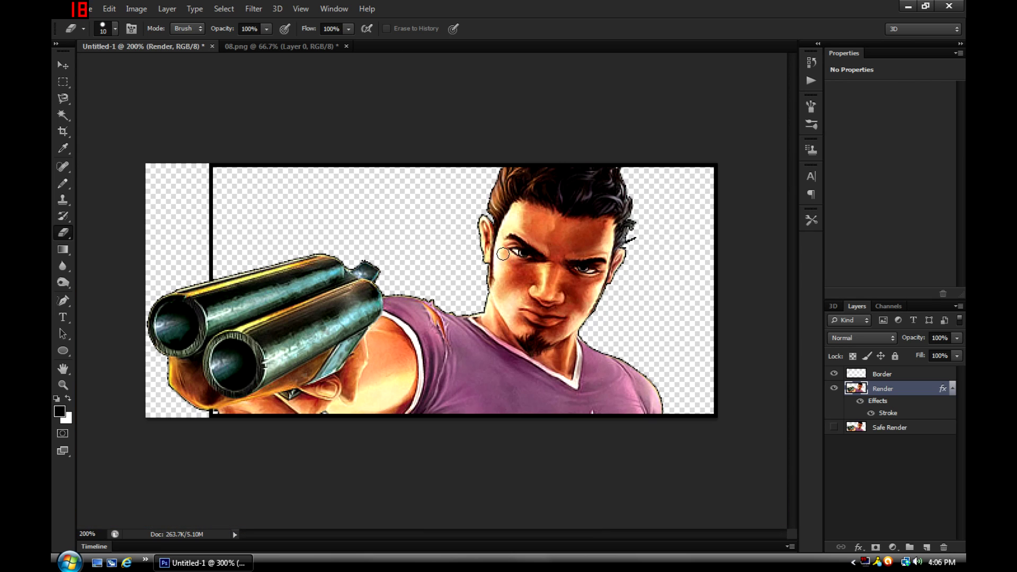
pyautogui.moveTo(883, 407); pyautogui.dragTo(944, 547)
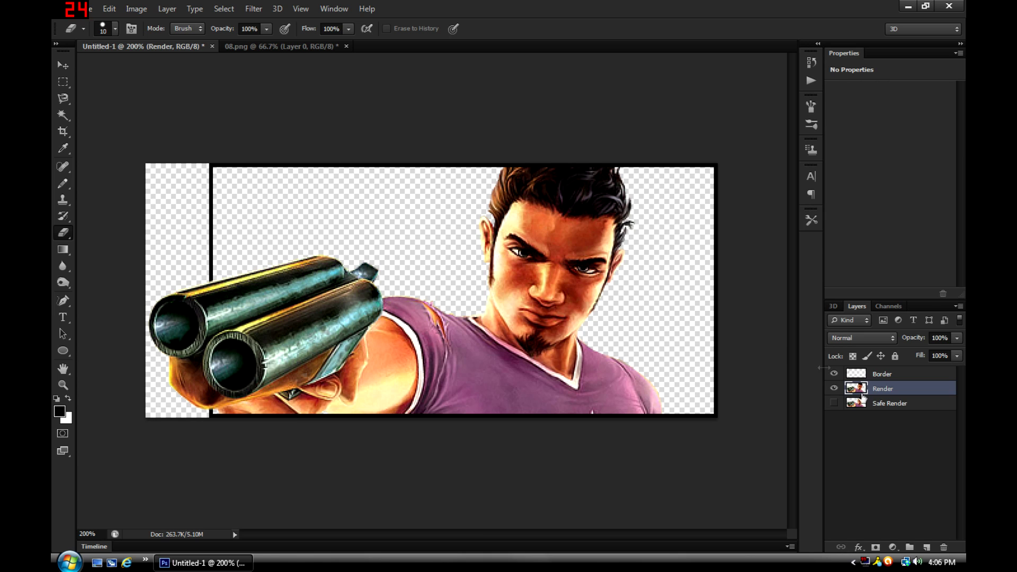
# Step: Duplicate the Render layer and name the copy Shotgun
pyautogui.hotkey('ctrl', 'j')
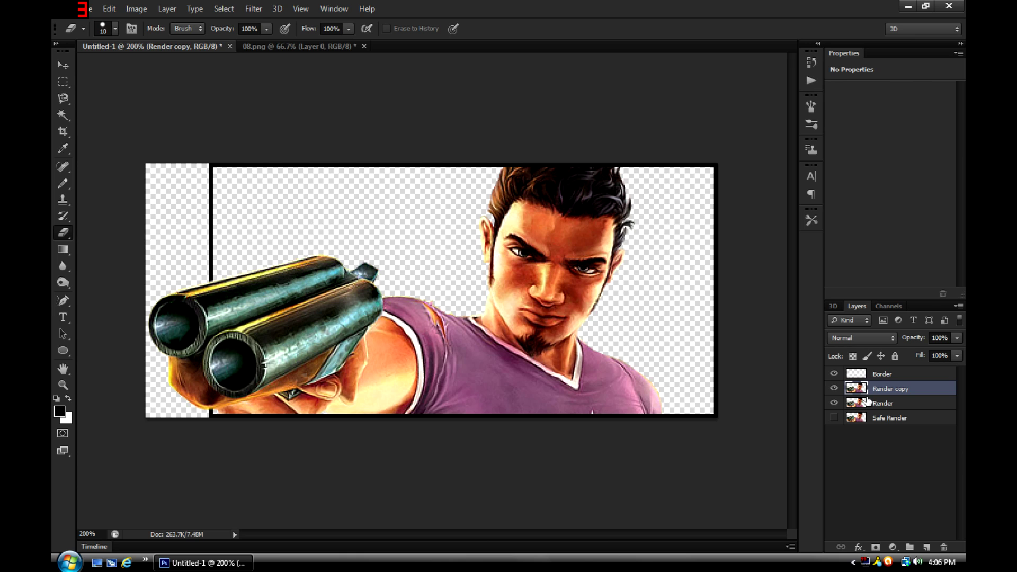
pyautogui.doubleClick(872, 391)
pyautogui.write('Shotgun')
pyautogui.press('Return')
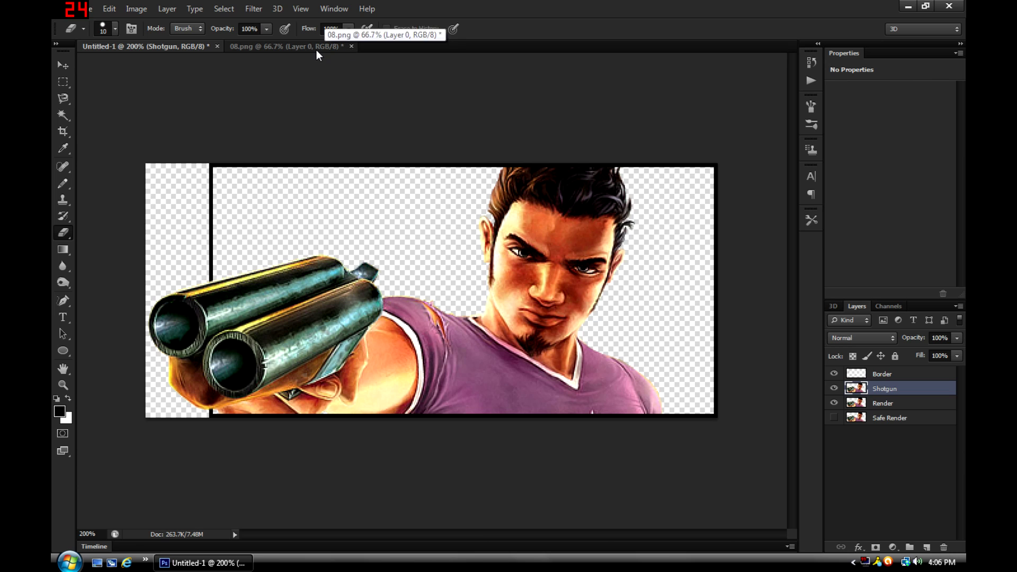
# Step: Create a transparent 400 x 200 px document at 600 pixels/inch and fill its layer with the black foreground color
pyautogui.hotkey('ctrl', 'n')
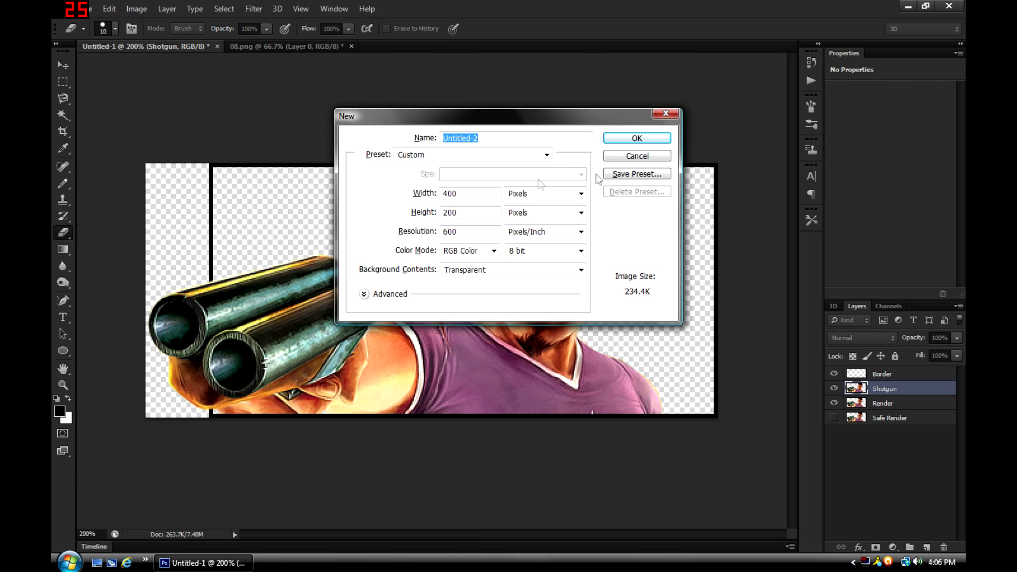
pyautogui.click(656, 142)
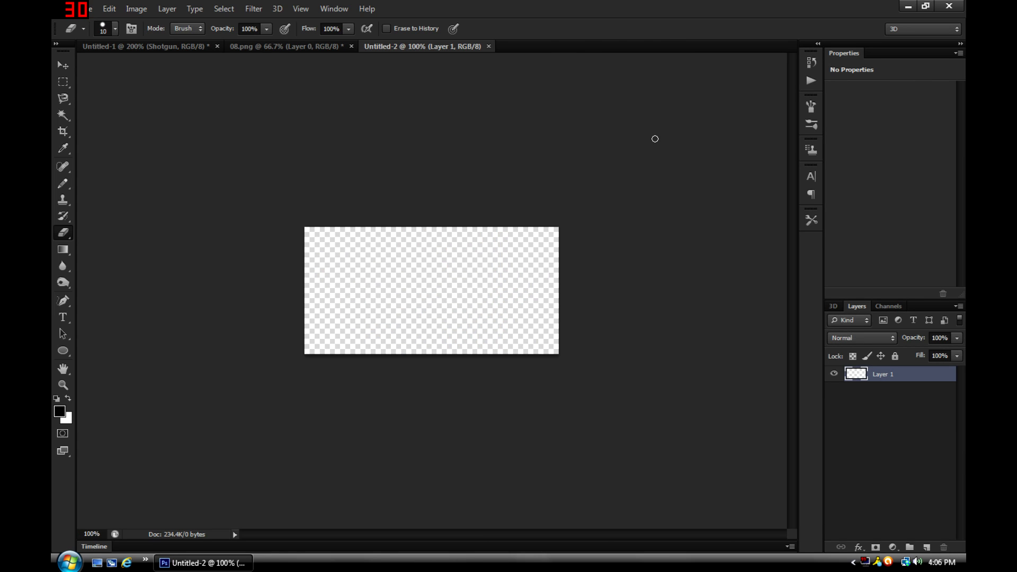
pyautogui.hotkey('shift', 'F5')
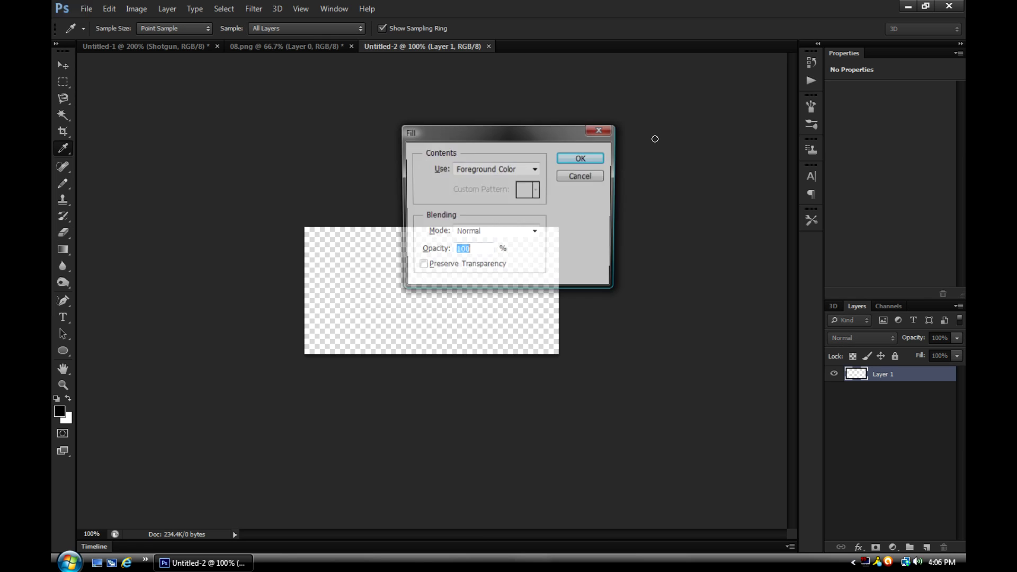
pyautogui.press('Return')
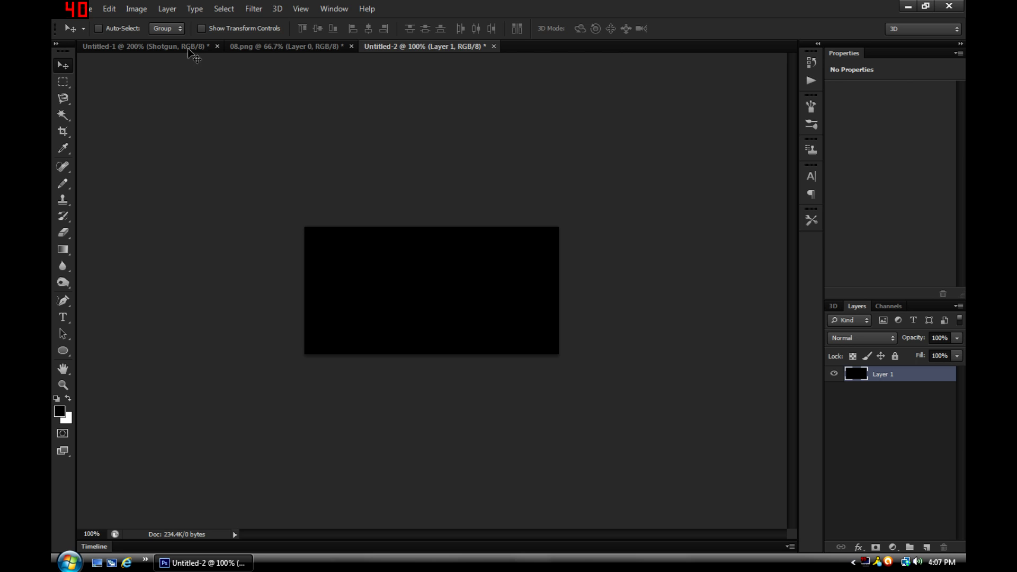
# Step: Copy the black layer into the Untitled-1 document and place it above the Border layer
pyautogui.moveTo(188, 51); pyautogui.dragTo(556, 288)
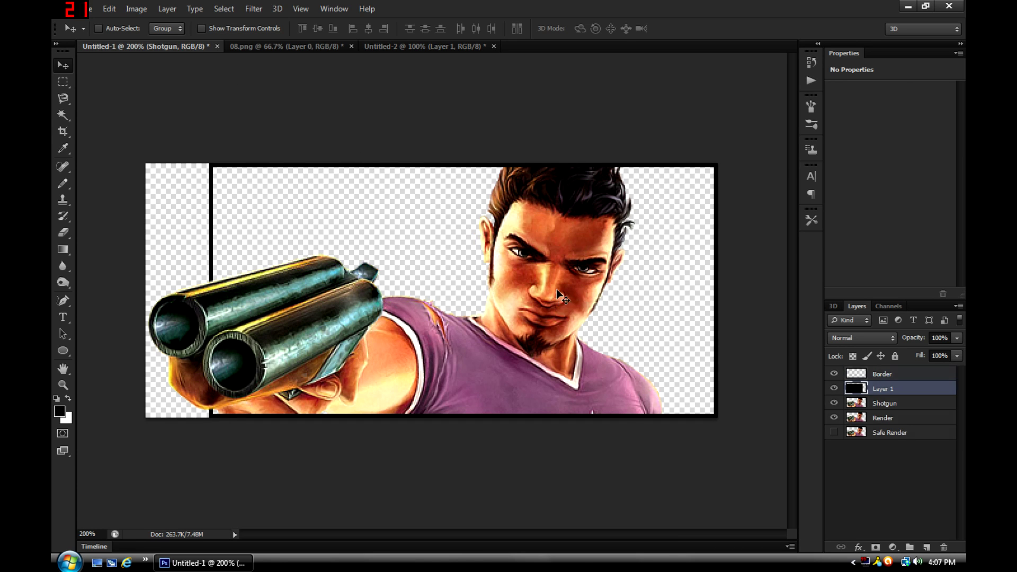
pyautogui.moveTo(895, 389); pyautogui.dragTo(888, 371)
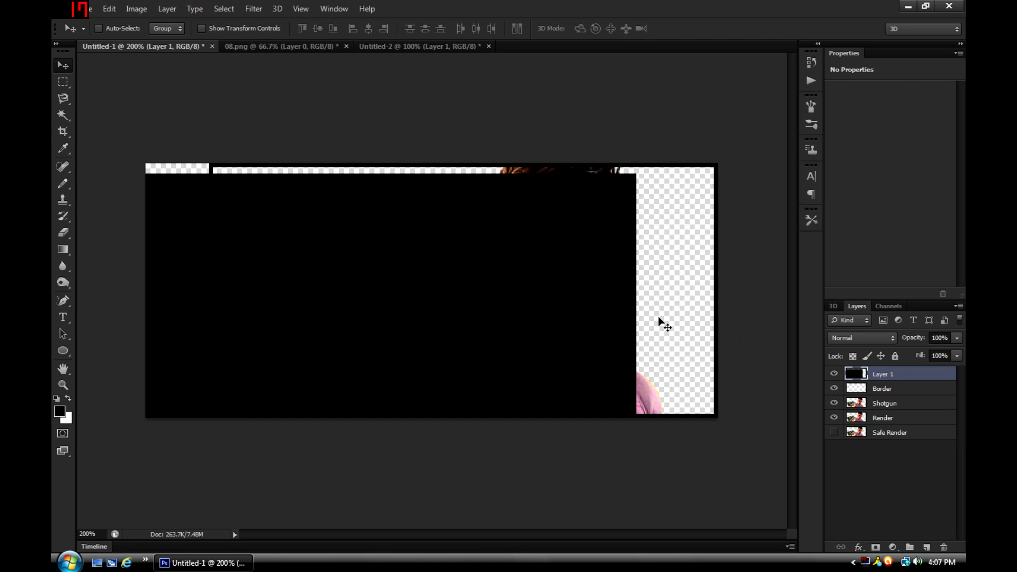
# Step: Move the black layer over the bordered area so its left edge lines up with the border's outer left edge
pyautogui.moveTo(611, 266); pyautogui.dragTo(588, 269)
pyautogui.press('Right')
pyautogui.press('Right')
pyautogui.press('Right')
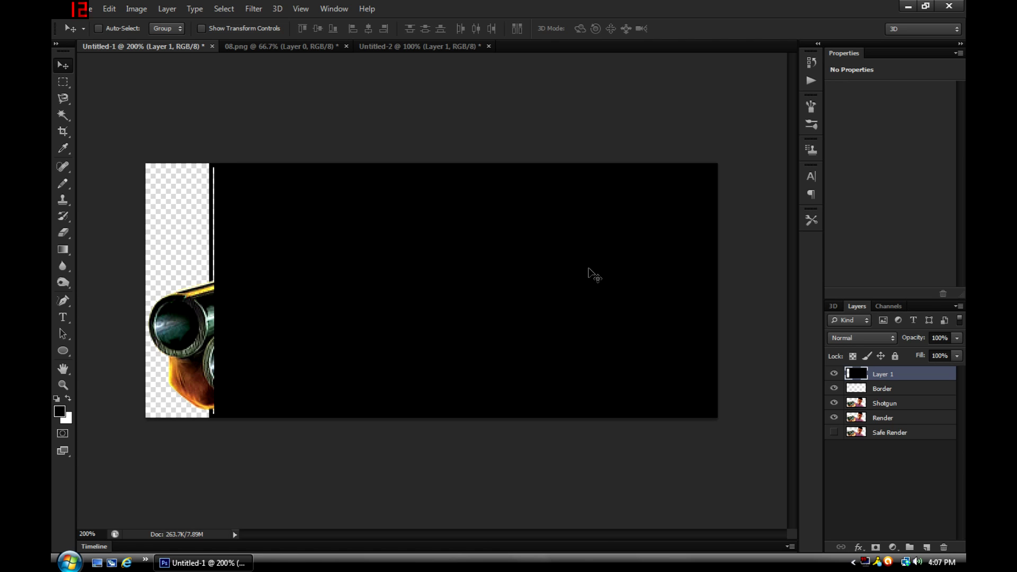
pyautogui.press('Left')
pyautogui.press('Left')
pyautogui.press('Left')
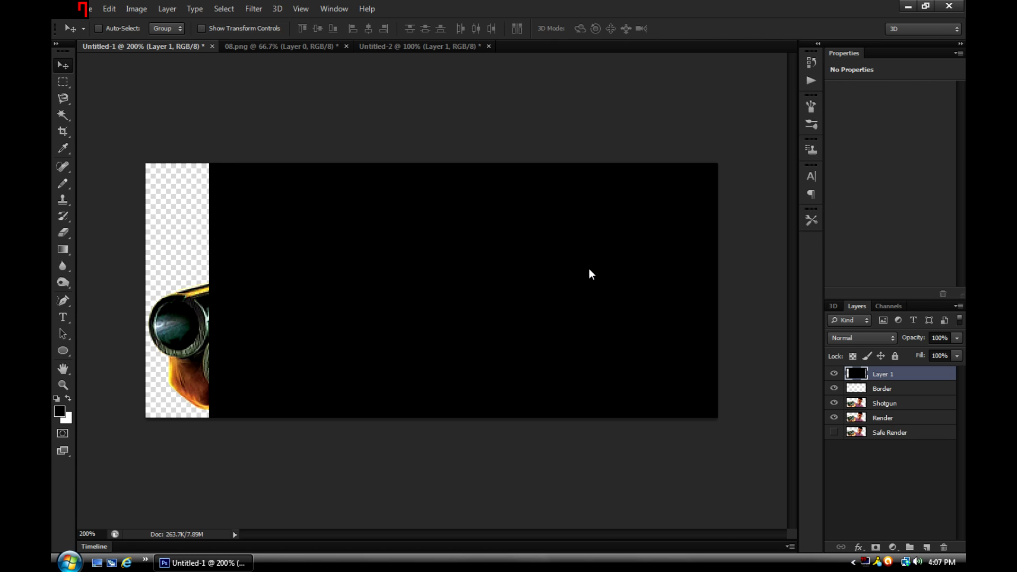
# Step: Delete the part of the Shotgun layer covered by black Layer 1, deselect, and hide Layer 1
pyautogui.click(906, 409)
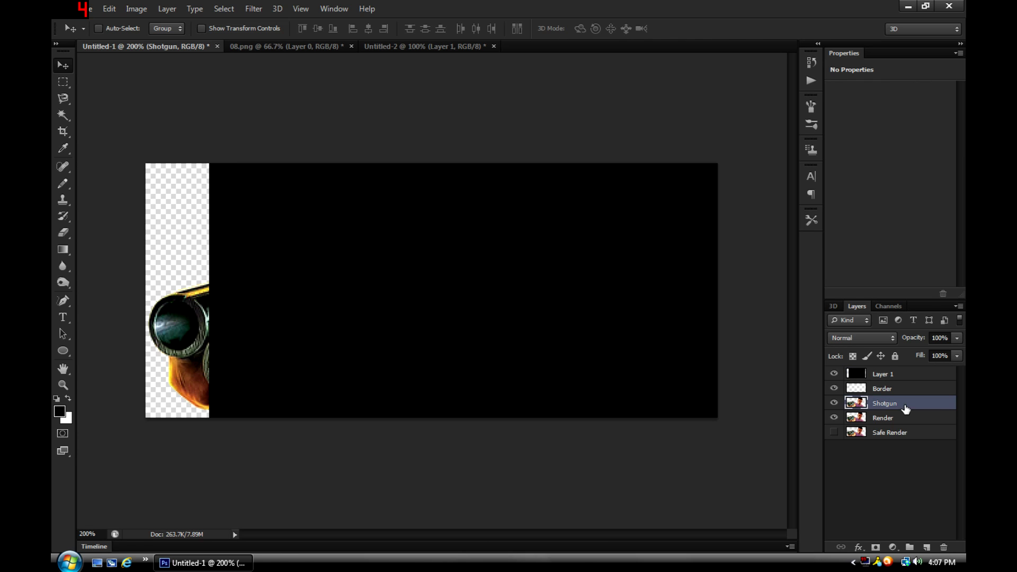
pyautogui.keyDown('ctrl'); pyautogui.click(860, 377); pyautogui.keyUp('ctrl')
pyautogui.press('Delete')
pyautogui.hotkey('ctrl', 'd')
pyautogui.click(835, 374)
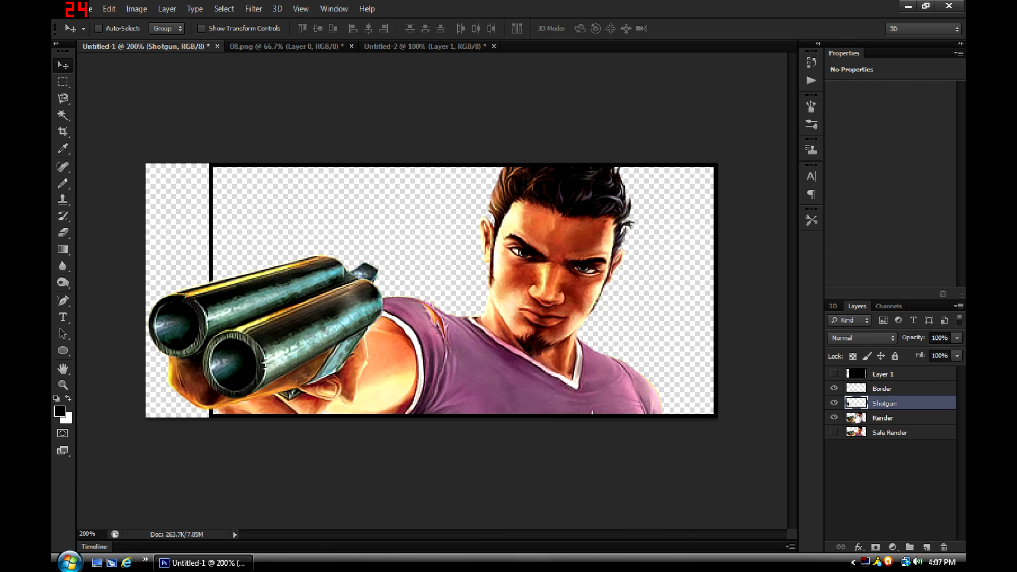
# Step: Hide the Render layer and examine the part of the Shotgun layer left outside the border
pyautogui.click(835, 418)
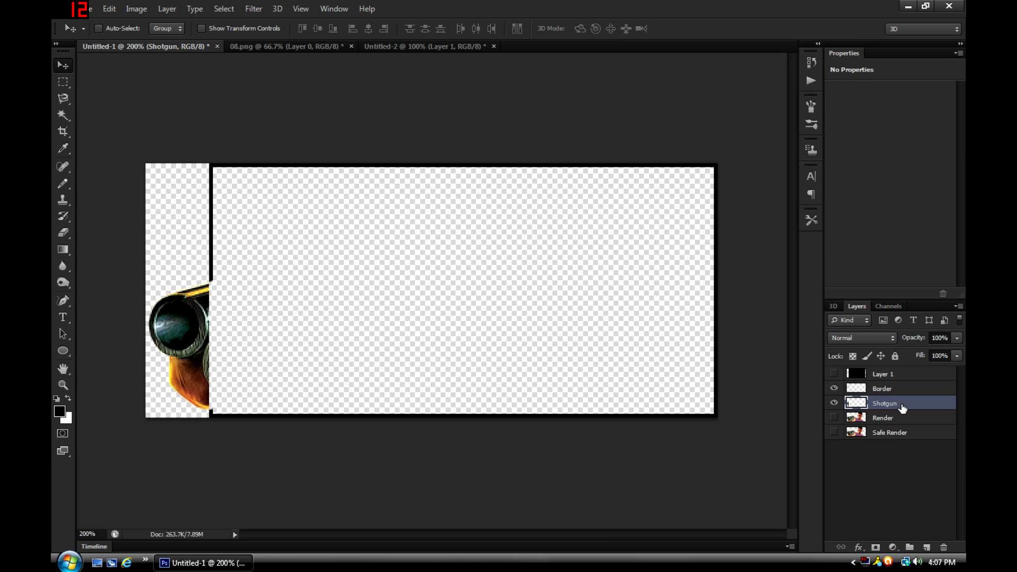
pyautogui.moveTo(902, 408); pyautogui.dragTo(881, 414)
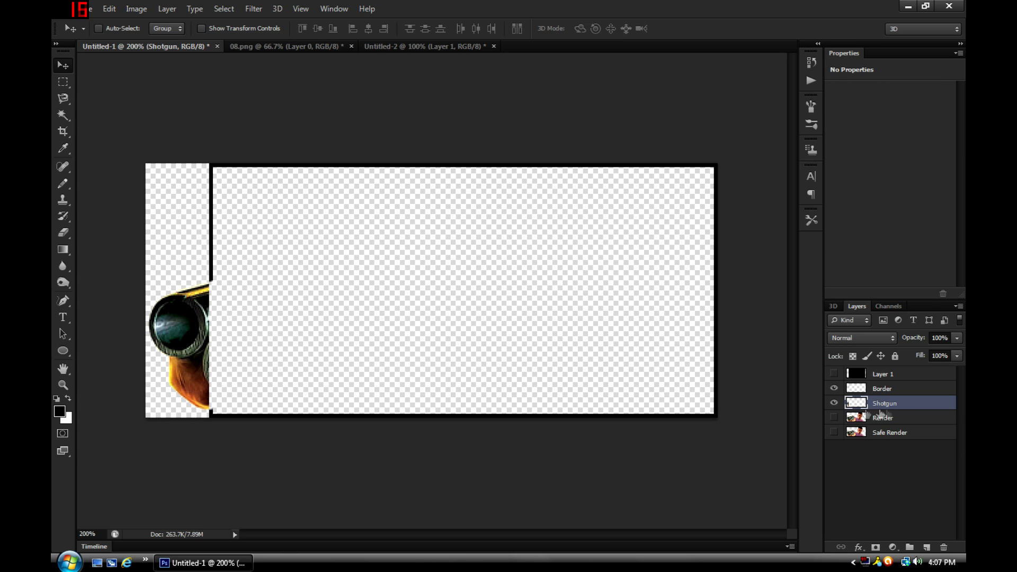
pyautogui.click(834, 404)
pyautogui.click(835, 403)
# Step: Add a layer named Shotgun Border above Shotgun, move both layers below Render, and show Render again
pyautogui.hotkey('ctrl', 'shift', 'n')
pyautogui.write('Shotgun Border')
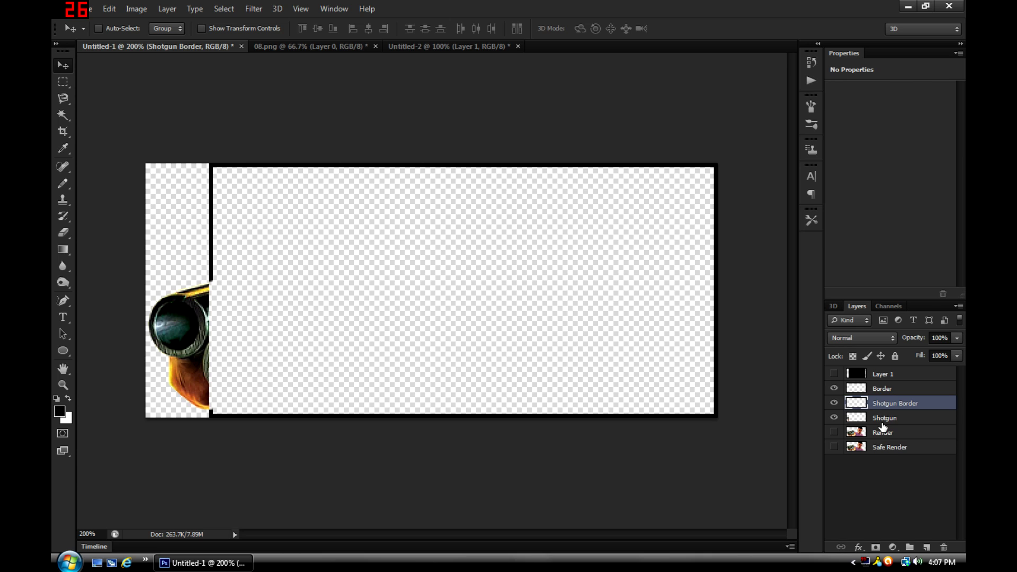
pyautogui.keyDown('shift'); pyautogui.click(915, 419); pyautogui.keyUp('shift')
pyautogui.moveTo(923, 410); pyautogui.dragTo(925, 444)
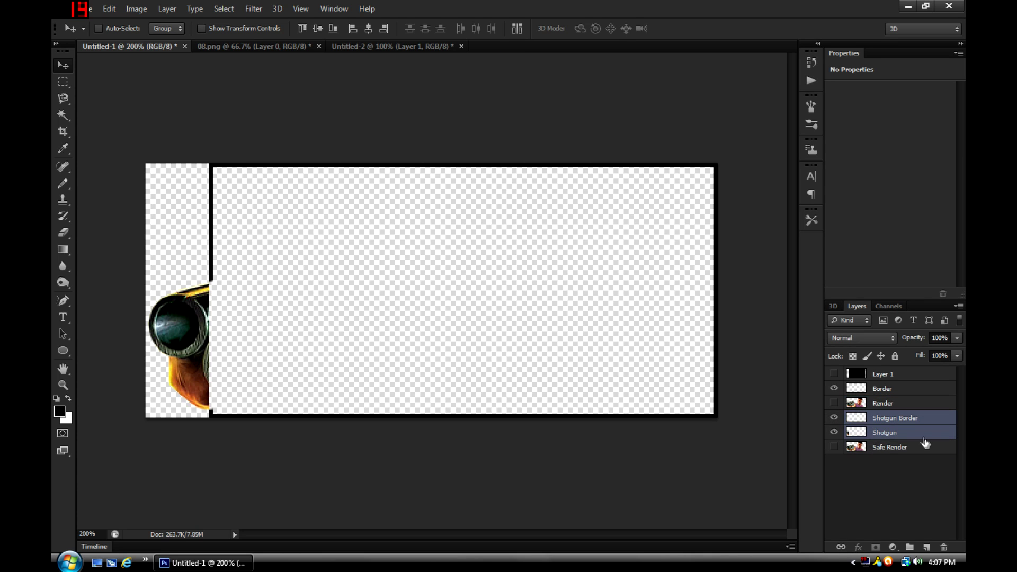
pyautogui.click(834, 404)
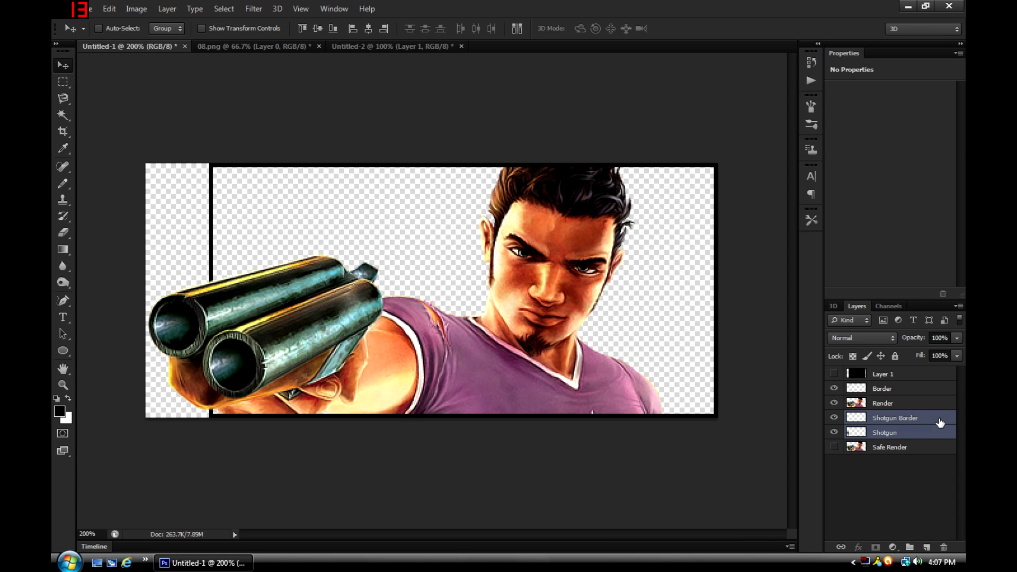
# Step: On the Shotgun Border layer, stroke the Shotgun layer's outline 2 px wide in black, located outside, then deselect
pyautogui.click(940, 422)
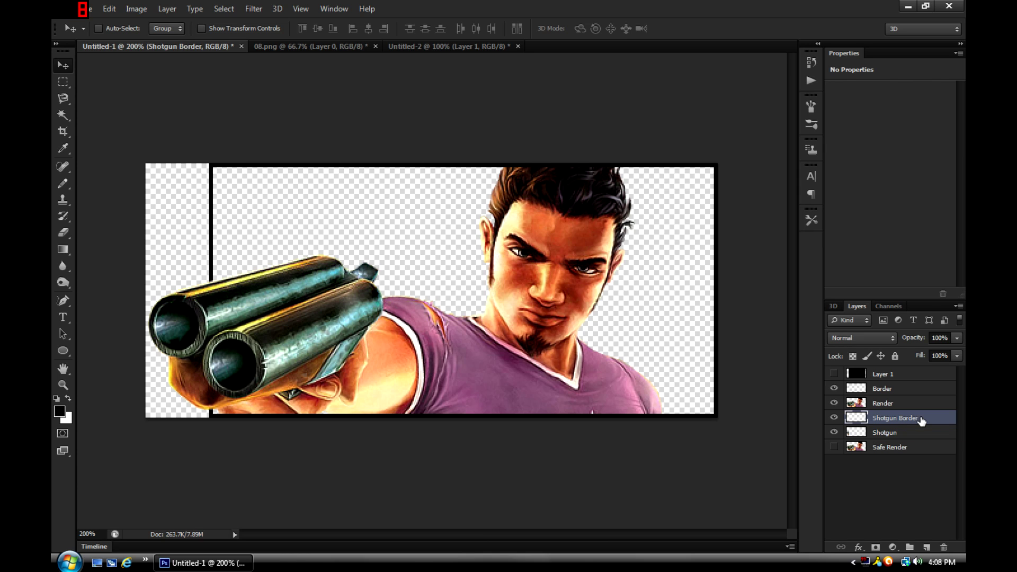
pyautogui.keyDown('ctrl'); pyautogui.click(856, 433); pyautogui.keyUp('ctrl')
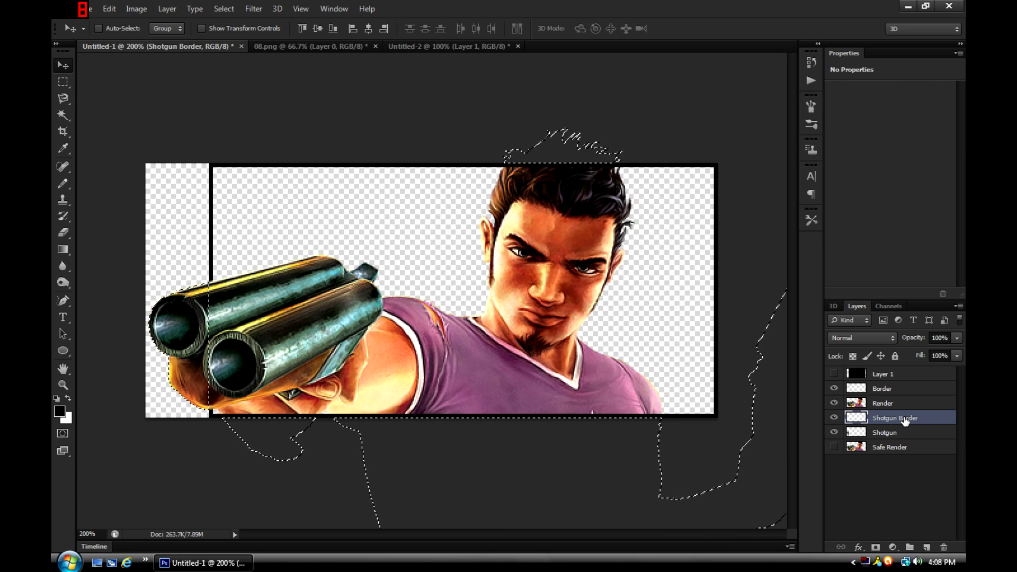
pyautogui.hotkey('alt', 'e')
pyautogui.press('s')
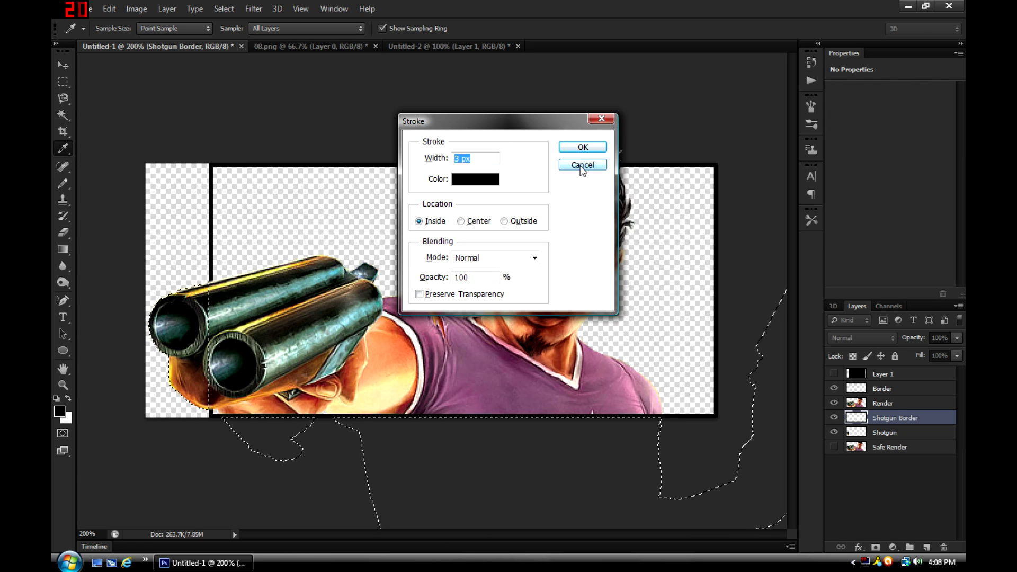
pyautogui.write('1')
pyautogui.press('BackSpace')
pyautogui.write('2')
pyautogui.click(505, 222)
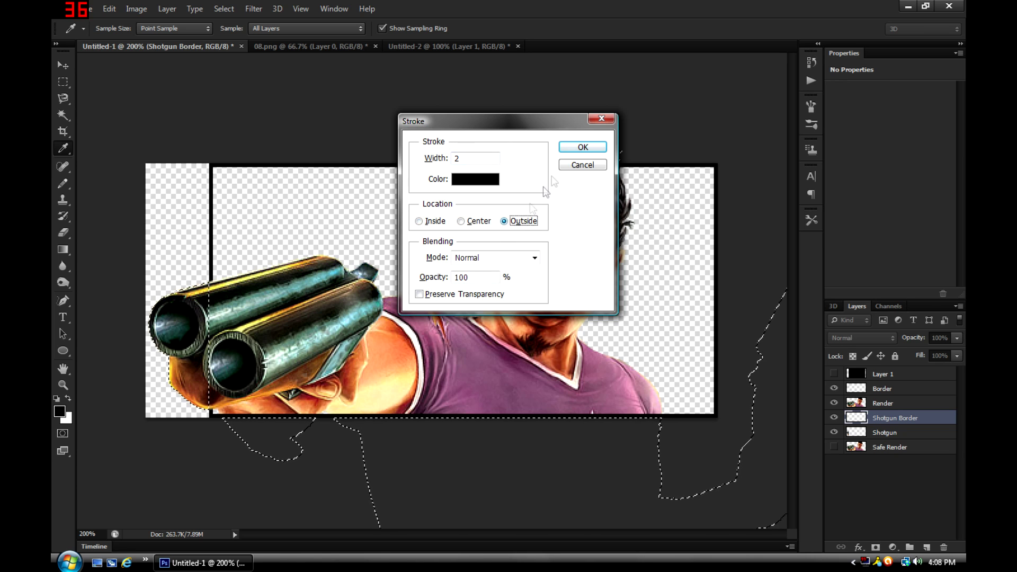
pyautogui.click(581, 148)
pyautogui.press('v')
pyautogui.hotkey('ctrl', 'd')
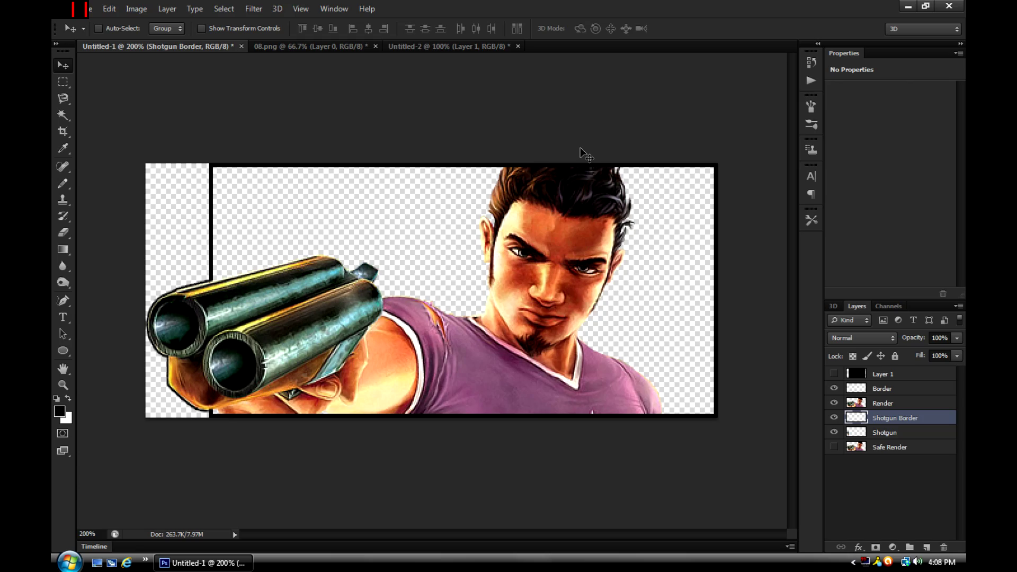
# Step: Hide the Shotgun Border layer and give the Shotgun layer a 1 px black outside Stroke layer style
pyautogui.hotkey('ctrl', '+')
pyautogui.hotkey('ctrl', '+')
pyautogui.hotkey('ctrl', '+')
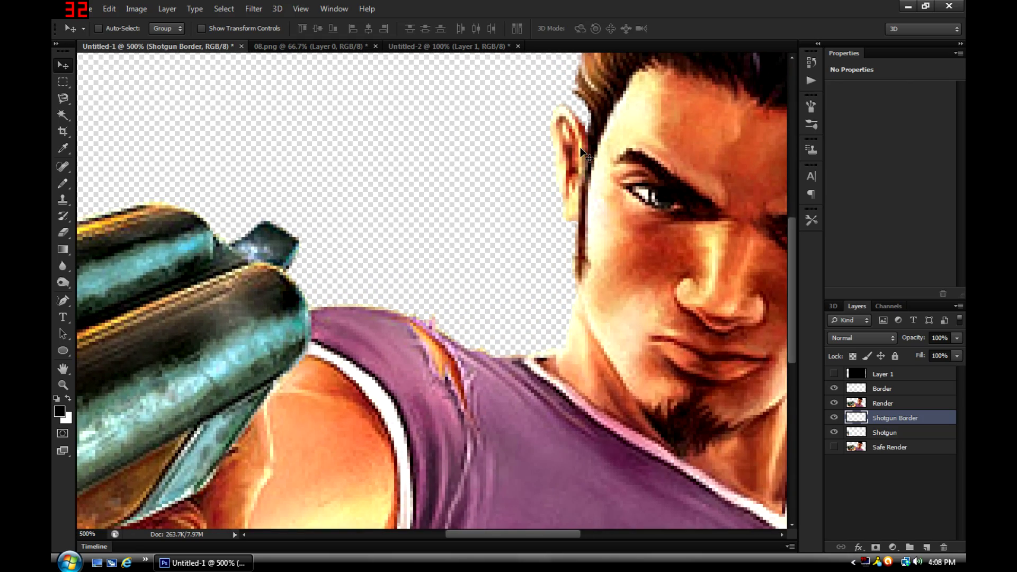
pyautogui.moveTo(520, 534); pyautogui.dragTo(437, 538)
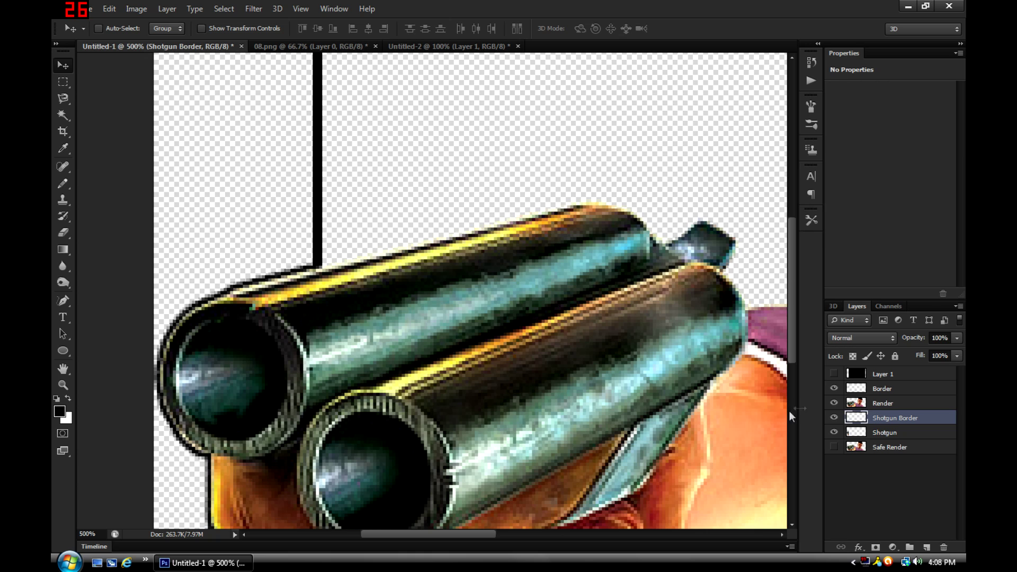
pyautogui.click(834, 418)
pyautogui.click(888, 432)
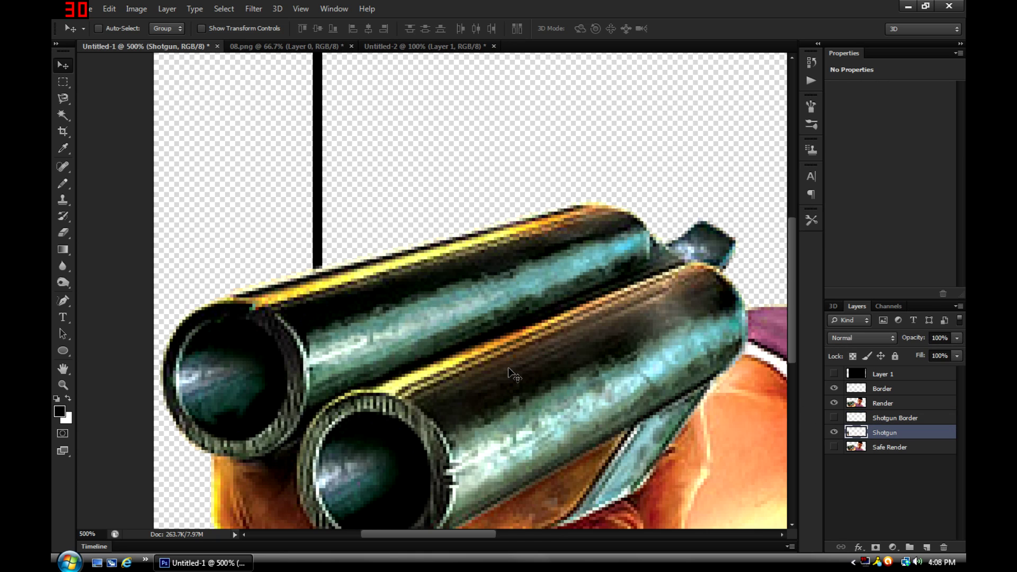
pyautogui.click(63, 234)
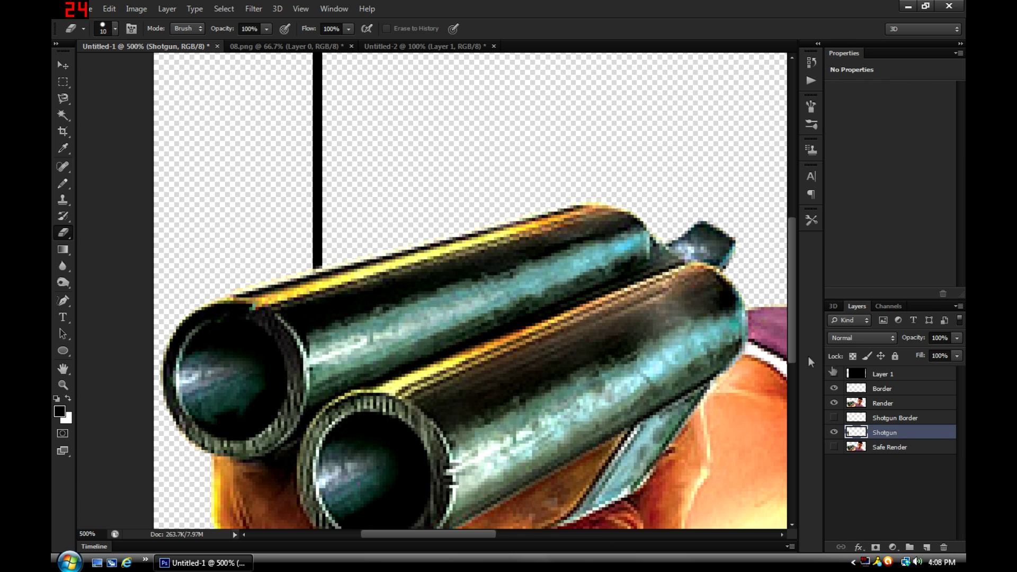
pyautogui.doubleClick(912, 436)
pyautogui.click(412, 462)
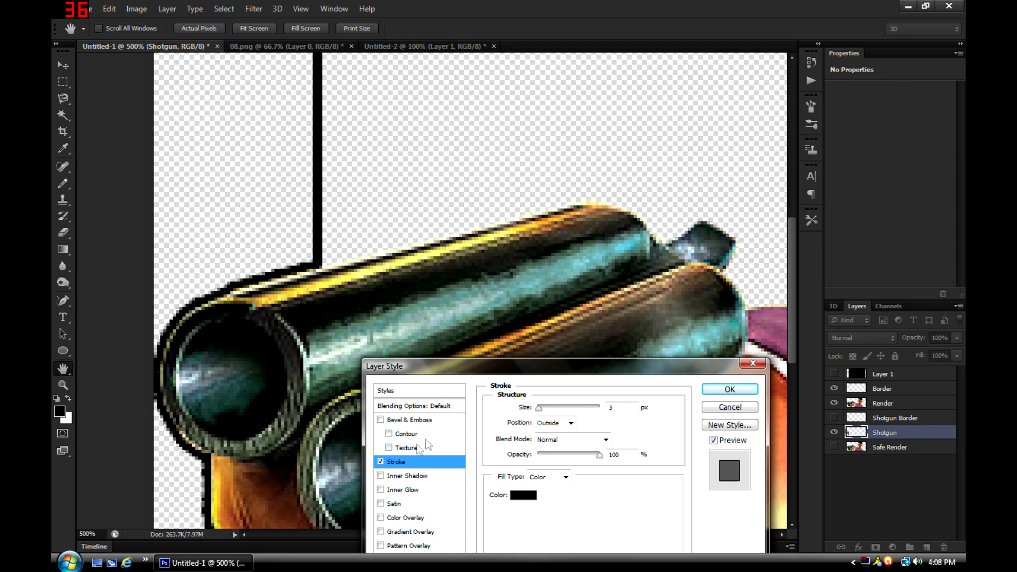
pyautogui.press('BackSpace')
pyautogui.write('1')
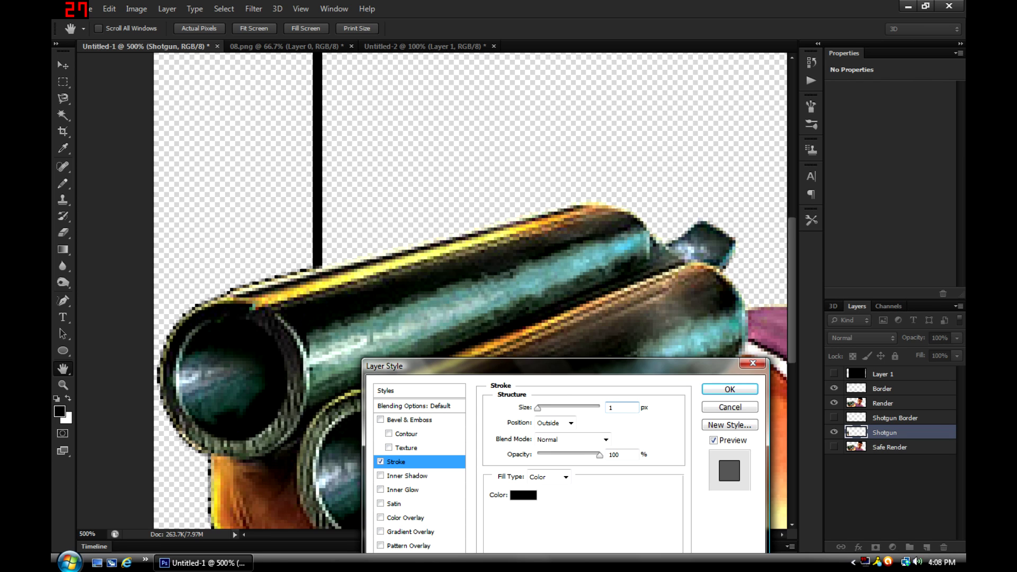
pyautogui.click(729, 389)
pyautogui.press('e')
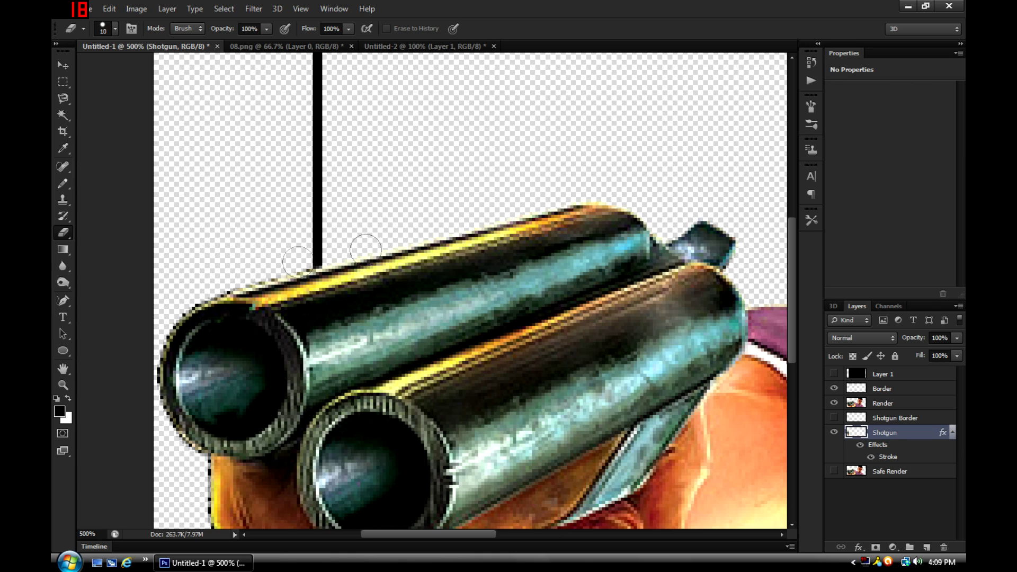
# Step: Remove the Stroke effect from the Shotgun layer
pyautogui.click(953, 433)
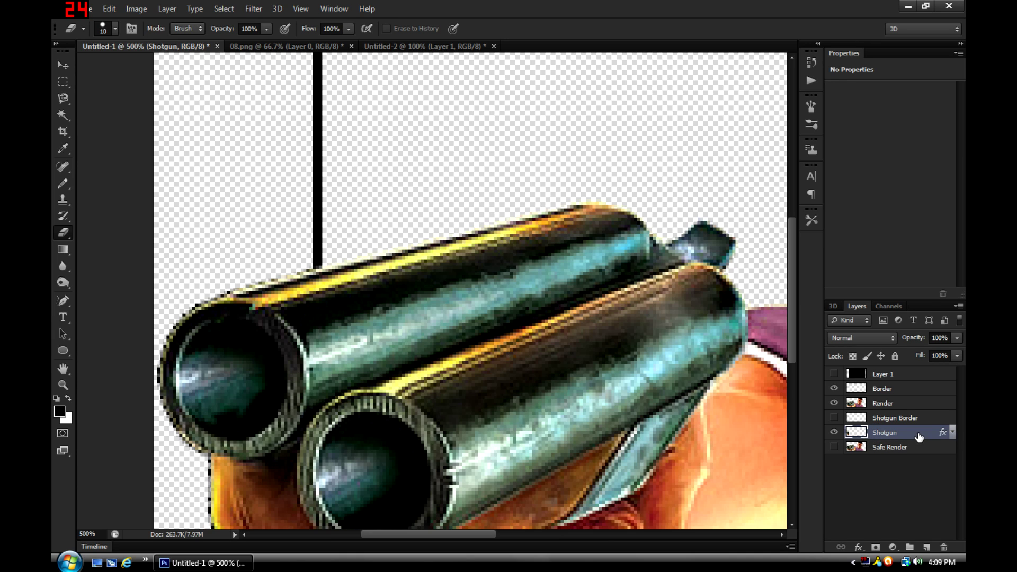
pyautogui.click(953, 433)
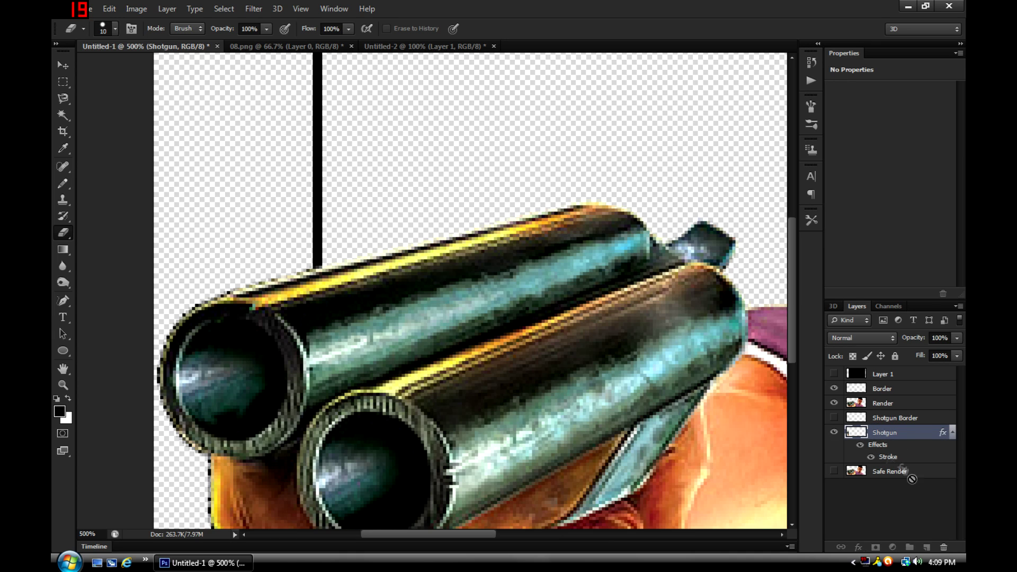
pyautogui.moveTo(943, 548); pyautogui.dragTo(943, 548)
# Step: Show the Shotgun Border layer and clear all of its contents
pyautogui.click(901, 418)
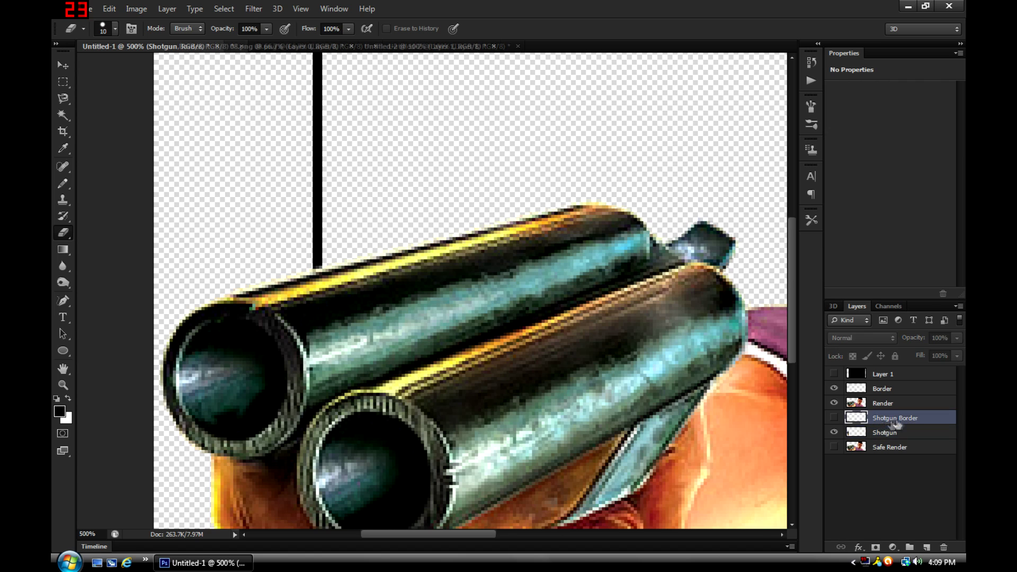
pyautogui.click(835, 418)
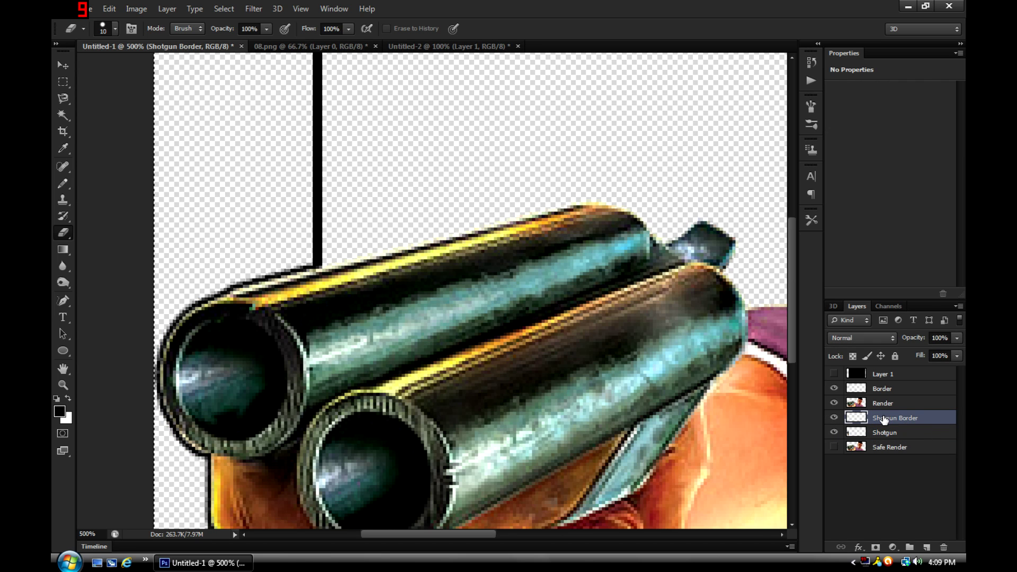
pyautogui.press('Delete')
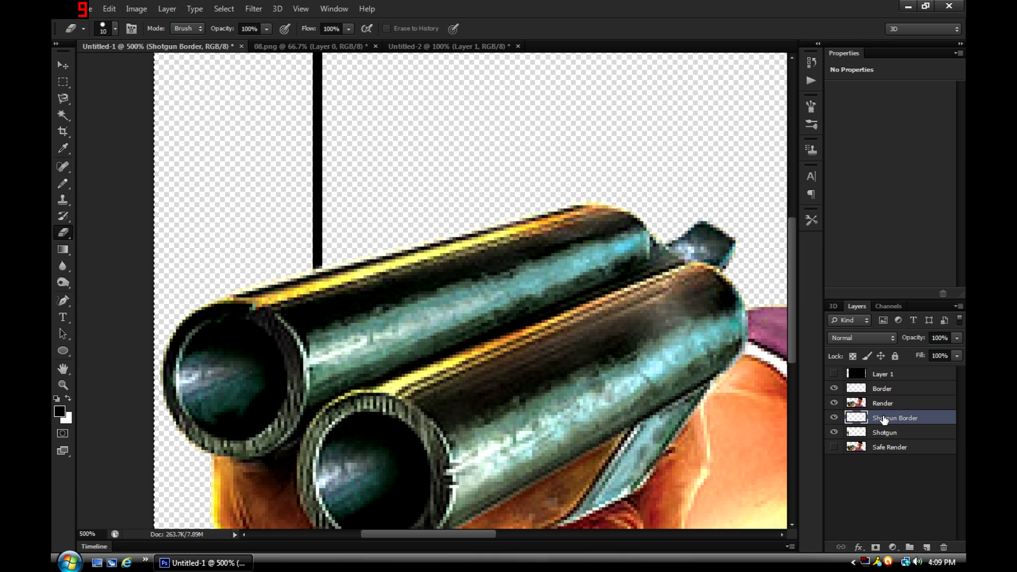
# Step: Stroke the Shotgun outline again on the emptied Shotgun Border layer with a 2 px black outside stroke, and deselect
pyautogui.keyDown('ctrl'); pyautogui.click(858, 437); pyautogui.keyUp('ctrl')
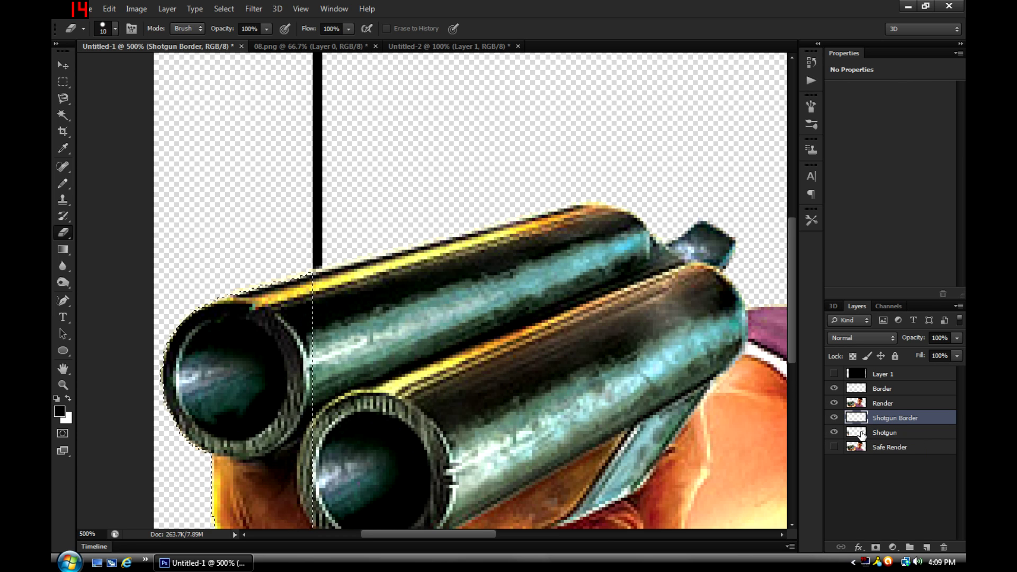
pyautogui.hotkey('alt', 'e')
pyautogui.press('s')
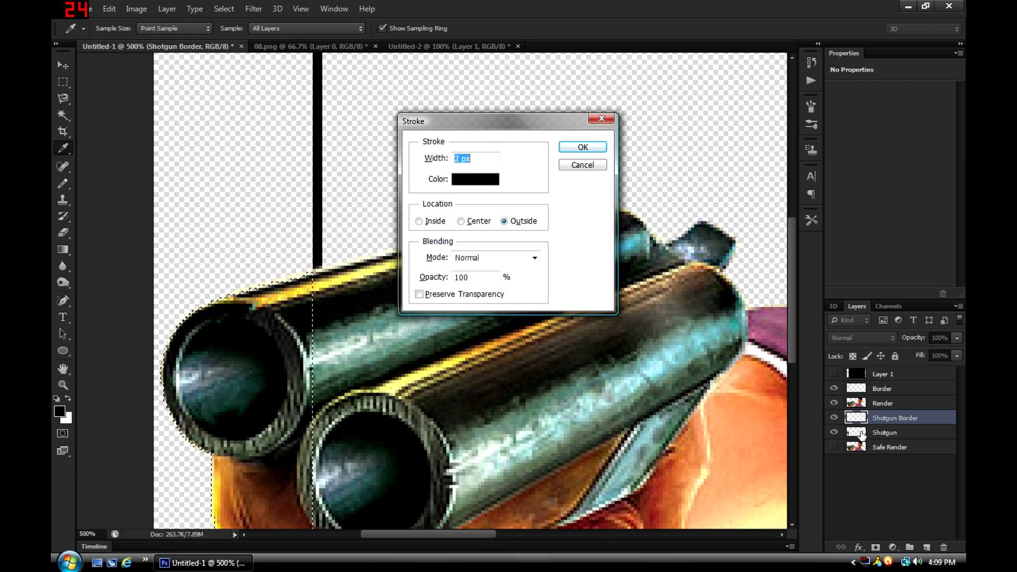
pyautogui.press('Return')
pyautogui.hotkey('ctrl', 'd')
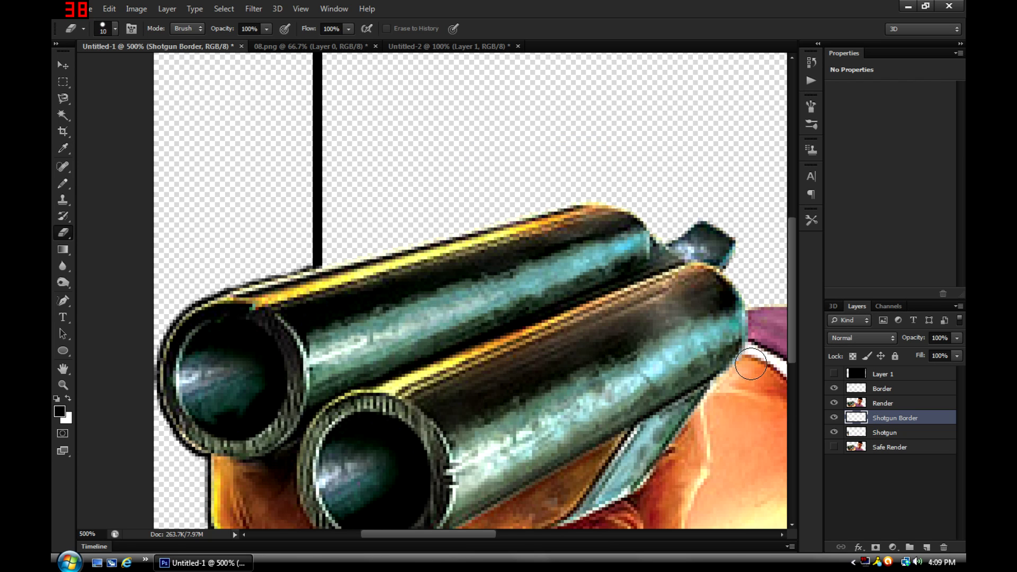
# Step: Delete the hidden black Layer 1
pyautogui.hotkey('ctrl', '-')
pyautogui.hotkey('ctrl', '-')
pyautogui.hotkey('ctrl', '-')
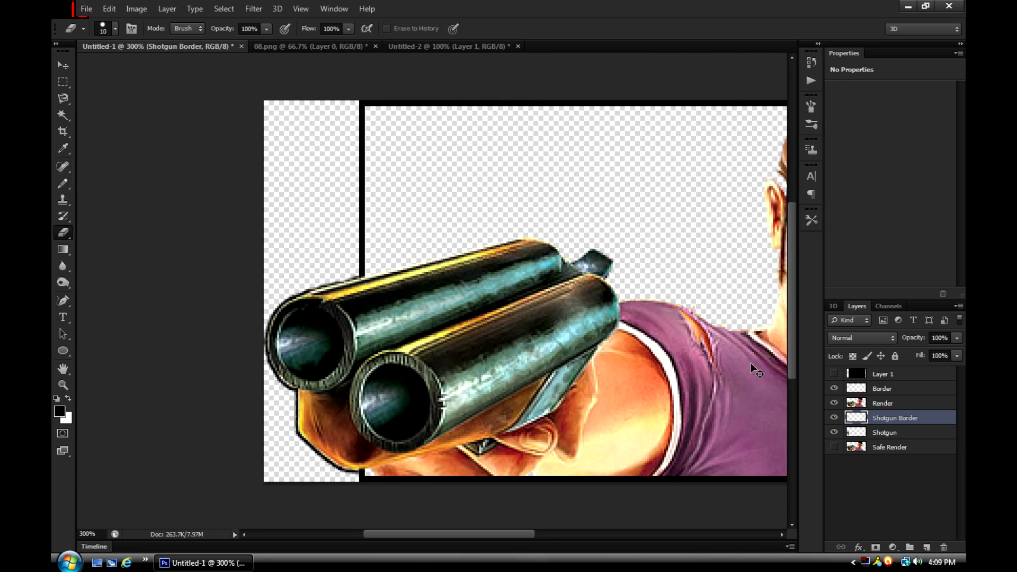
pyautogui.hotkey('ctrl', '-')
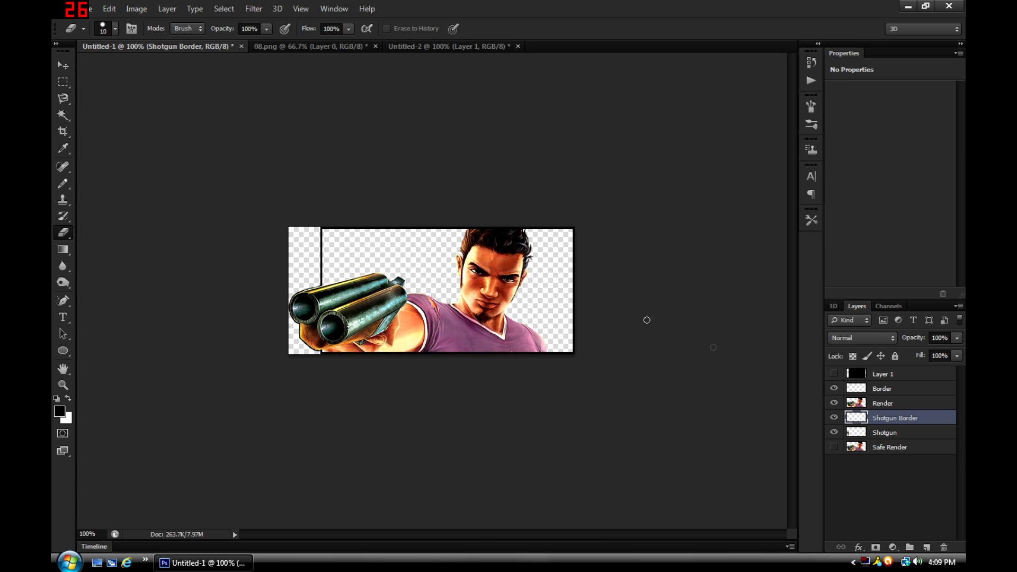
pyautogui.click(928, 376)
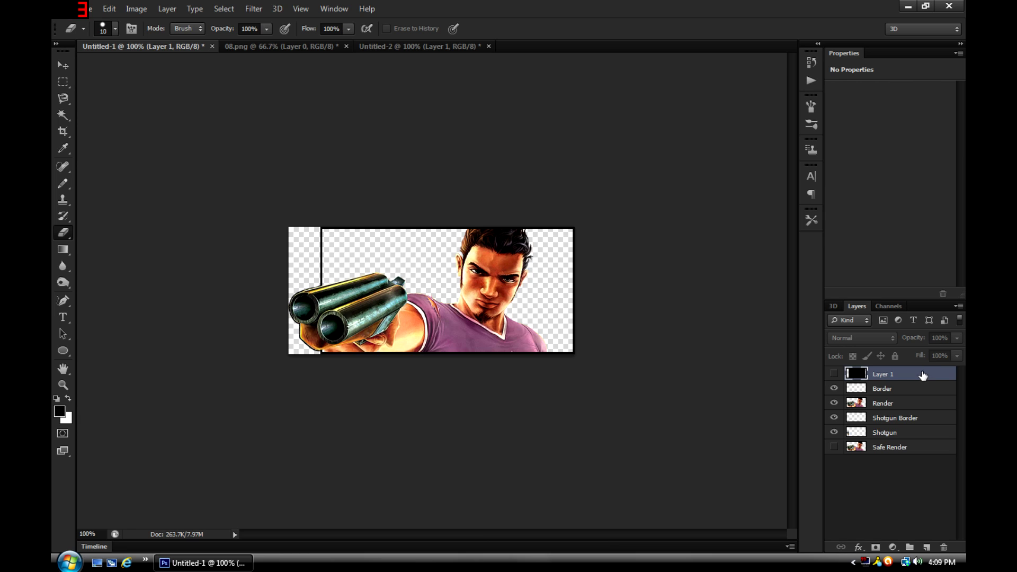
pyautogui.press('Delete')
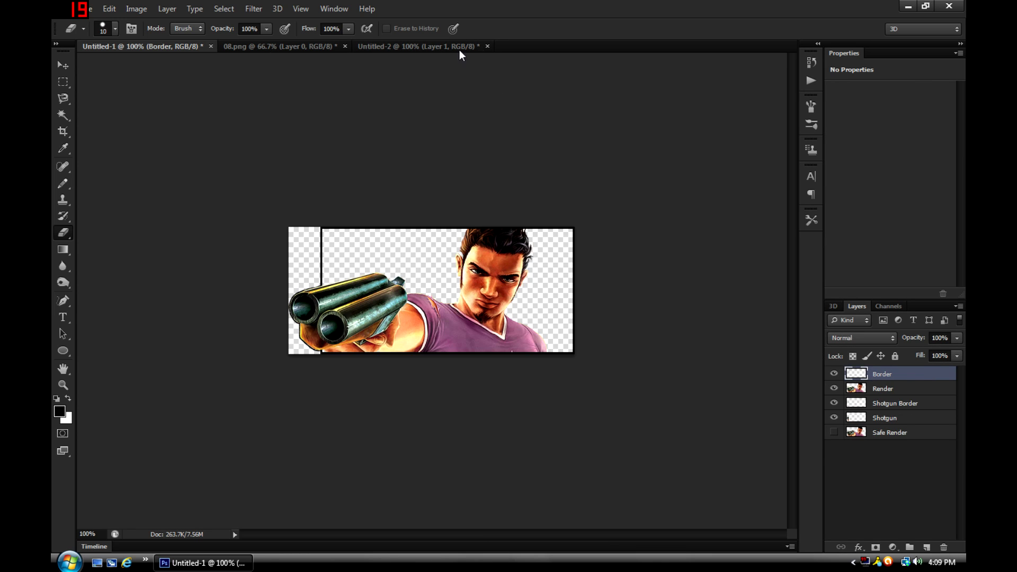
# Step: Close the Untitled-2 and 08.png documents without saving their changes
pyautogui.click(439, 49)
pyautogui.click(488, 46)
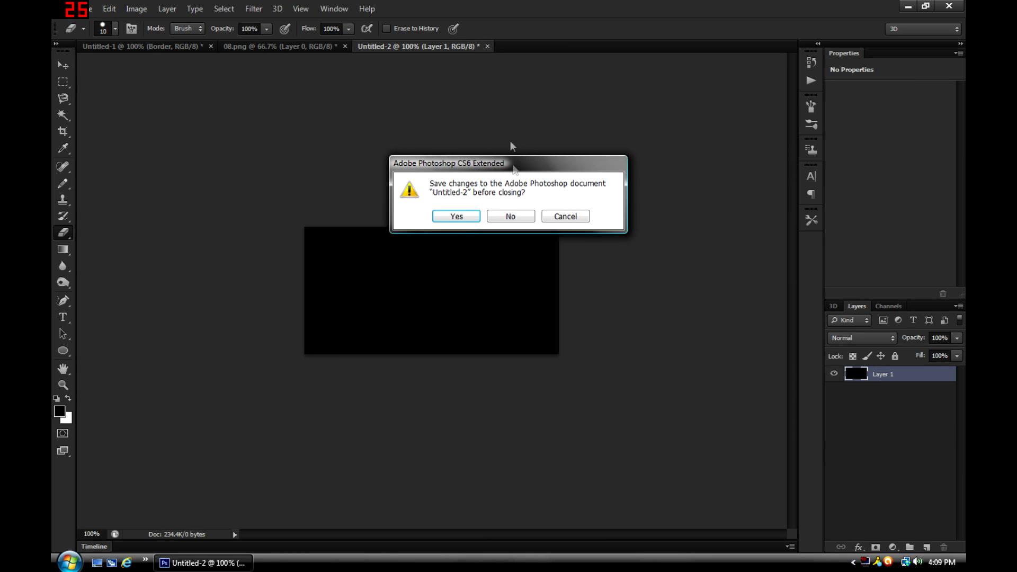
pyautogui.click(512, 217)
pyautogui.click(335, 48)
pyautogui.click(346, 46)
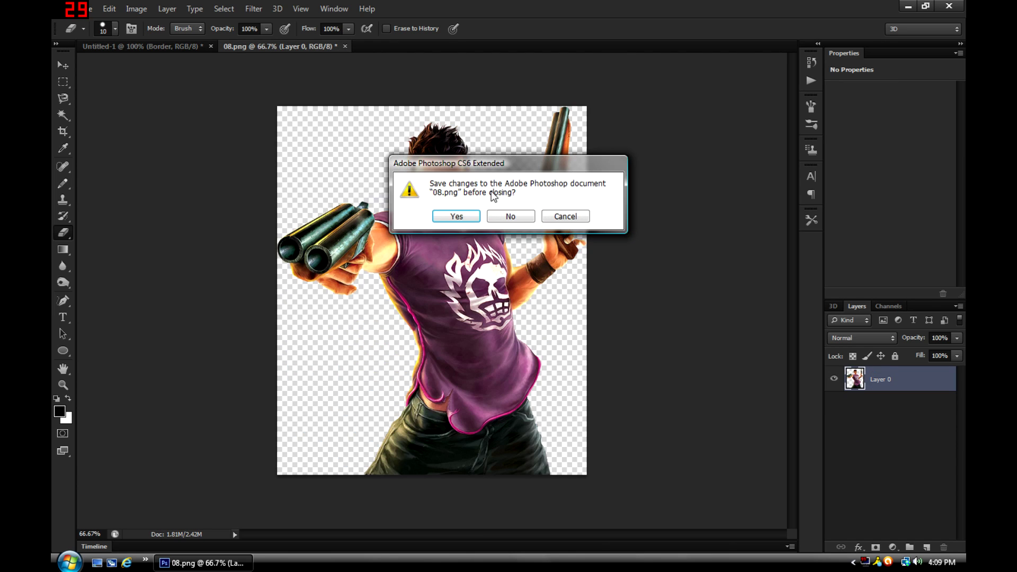
pyautogui.click(514, 217)
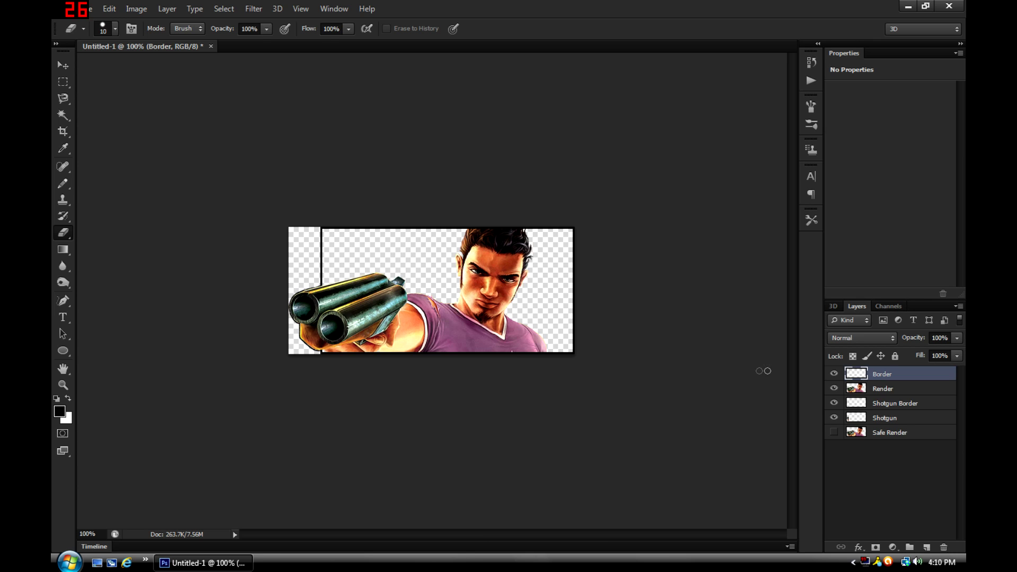
# Step: Select the Safe Render layer and open background image 9 from the Background Pack 1 folder in Resources > Stocks > Backgrounds
pyautogui.click(904, 434)
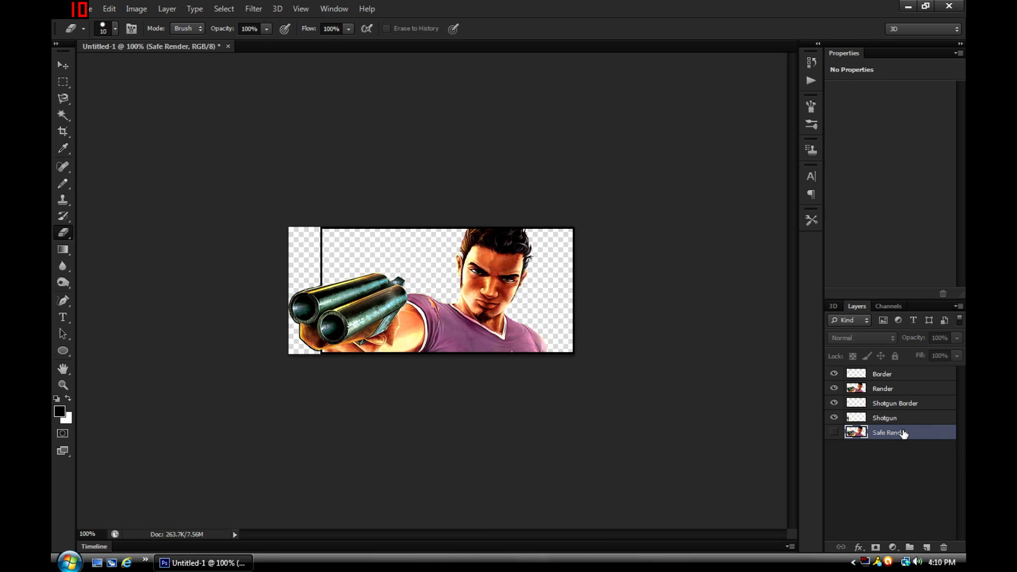
pyautogui.hotkey('ctrl', 'o')
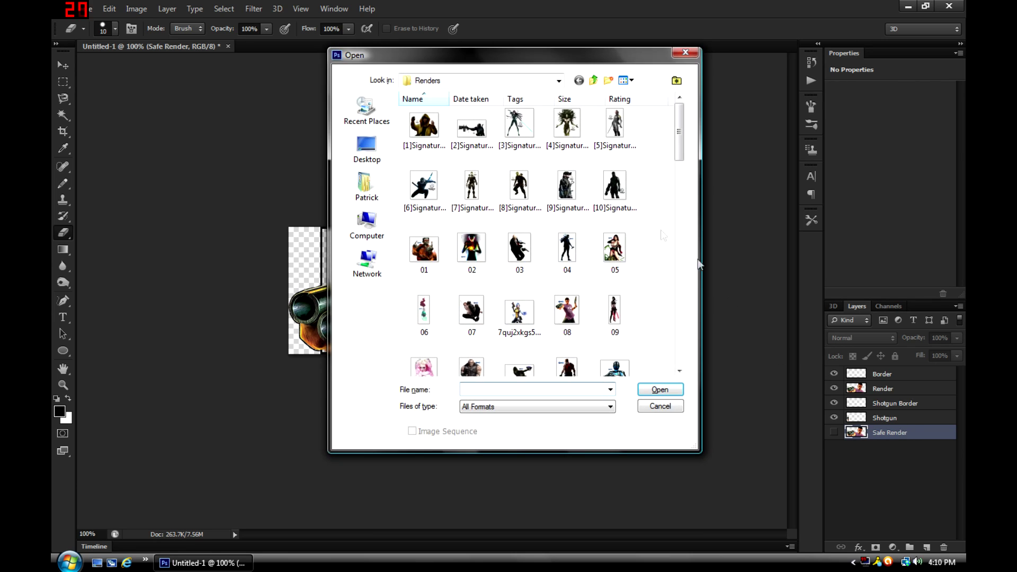
pyautogui.click(518, 83)
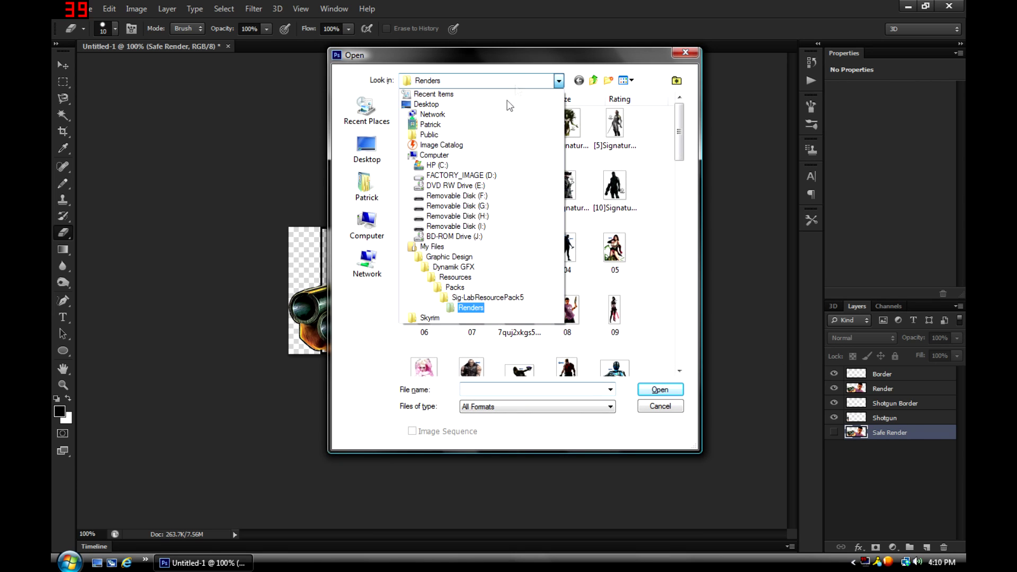
pyautogui.click(469, 273)
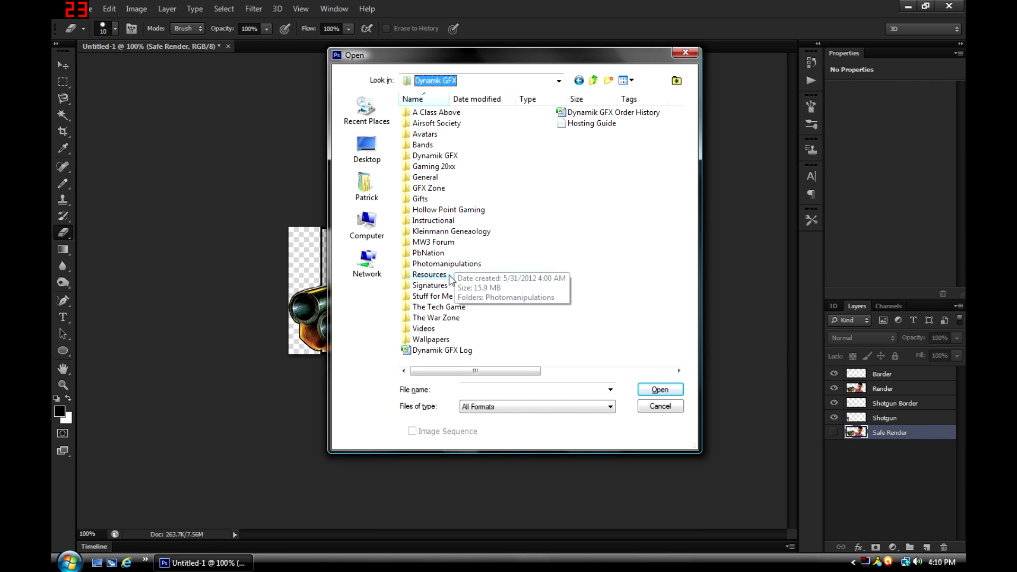
pyautogui.doubleClick(451, 275)
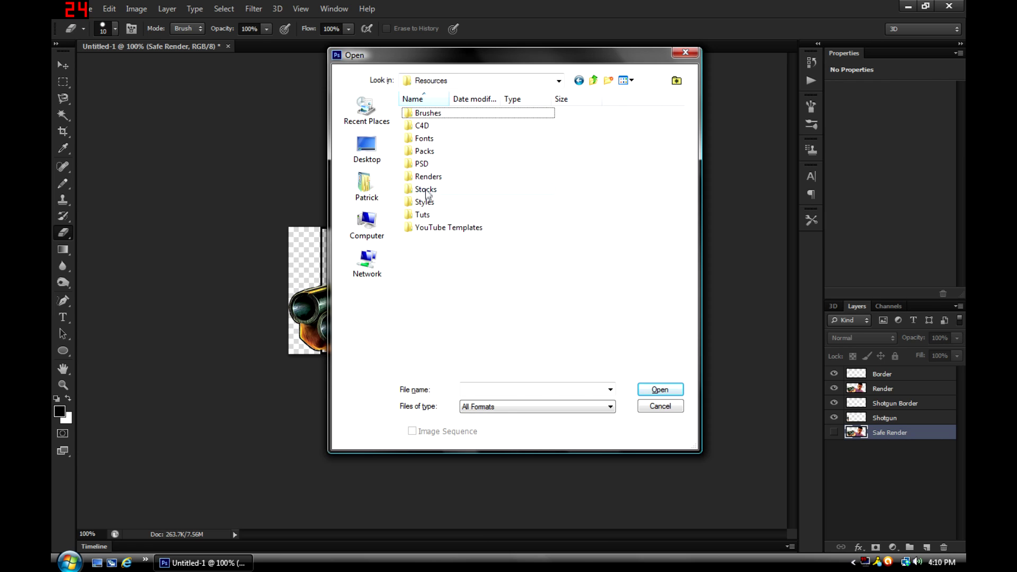
pyautogui.doubleClick(425, 190)
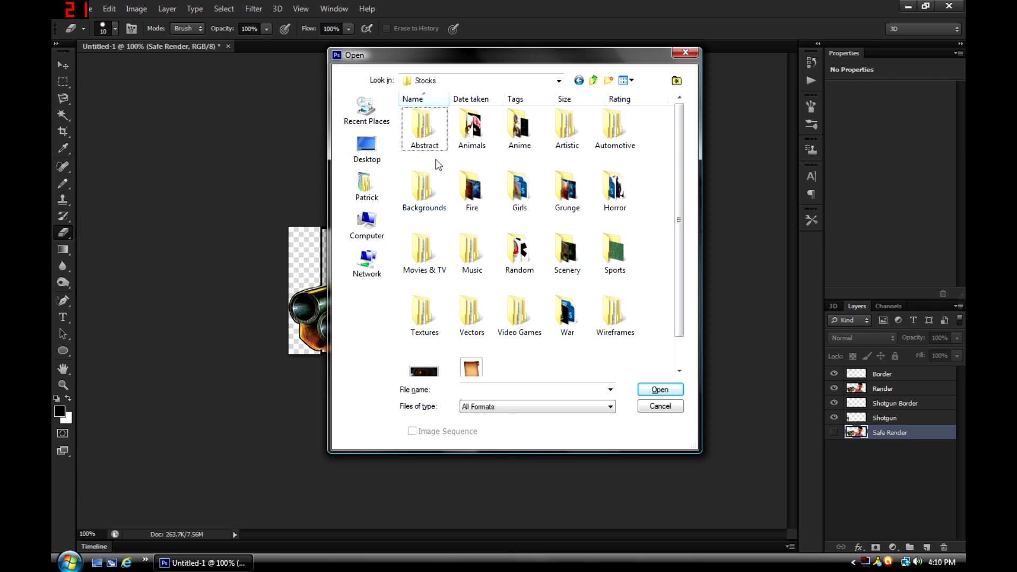
pyautogui.doubleClick(424, 207)
pyautogui.doubleClick(434, 115)
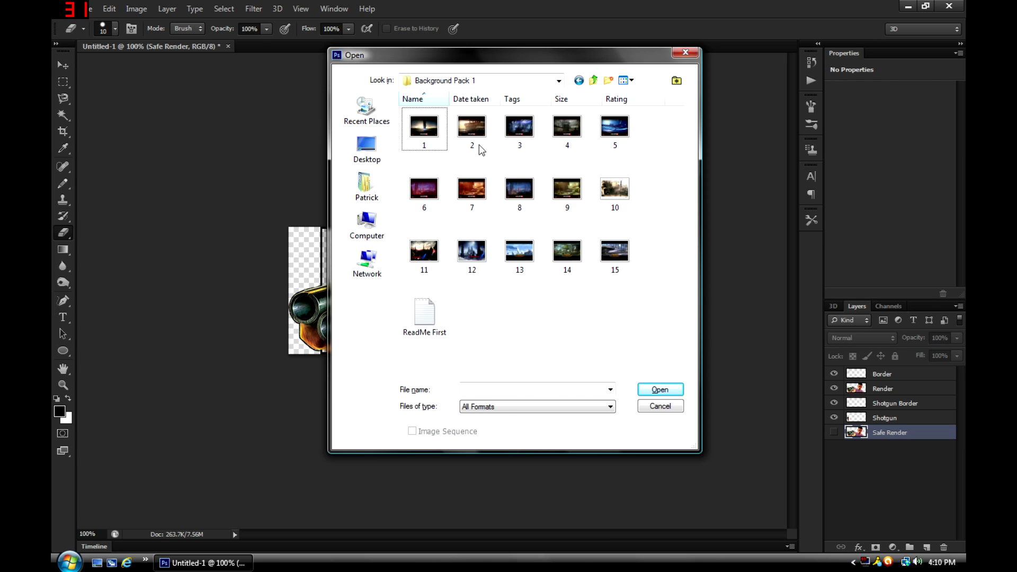
pyautogui.click(561, 191)
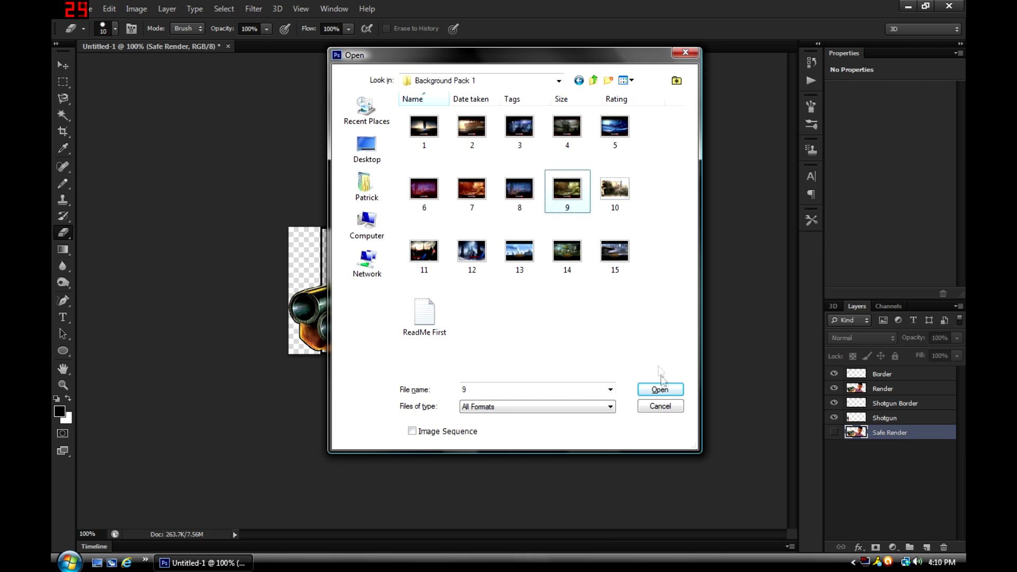
pyautogui.click(661, 389)
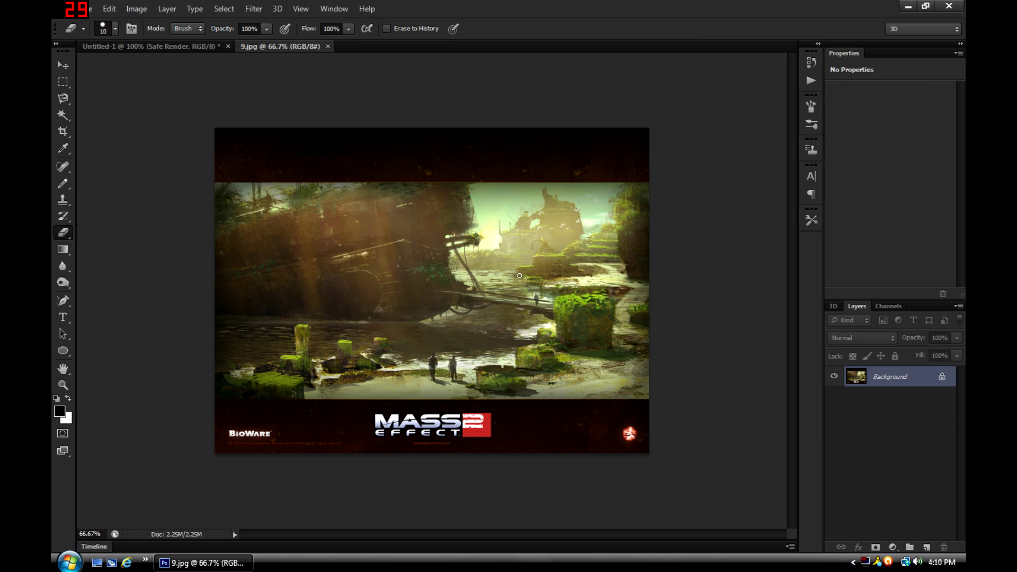
# Step: Unlock the 9.jpg background as Layer 0, copy it into Untitled-1 above Safe Render, and position its bright scenery behind the character
pyautogui.press('Return')
pyautogui.press('v')
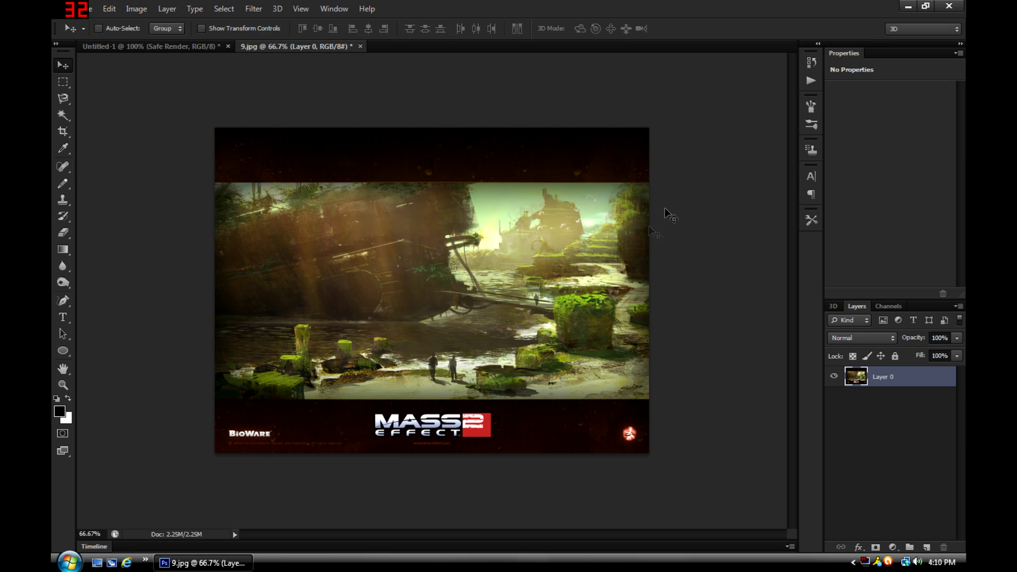
pyautogui.moveTo(189, 50); pyautogui.dragTo(477, 272)
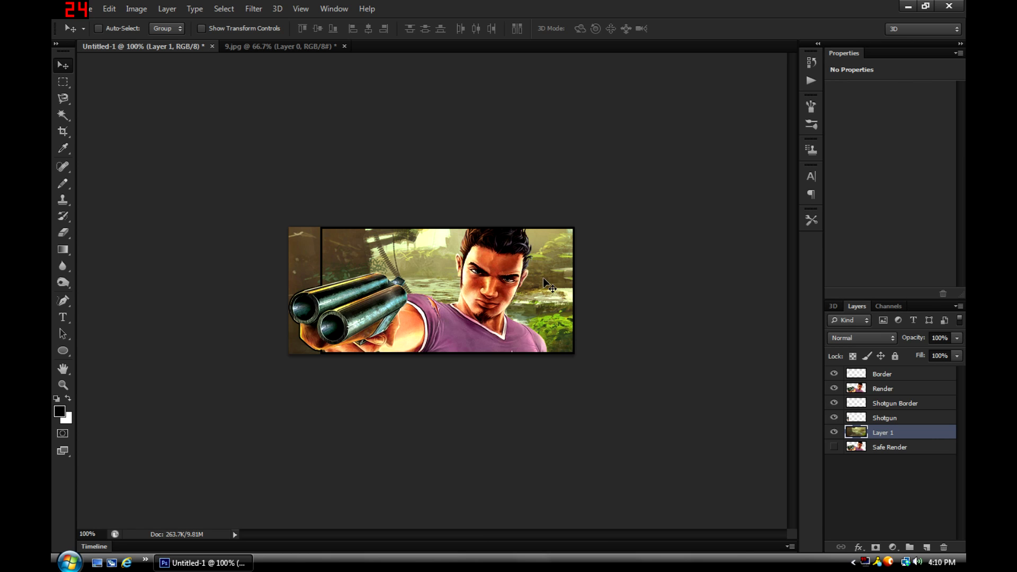
pyautogui.moveTo(356, 240); pyautogui.dragTo(467, 279)
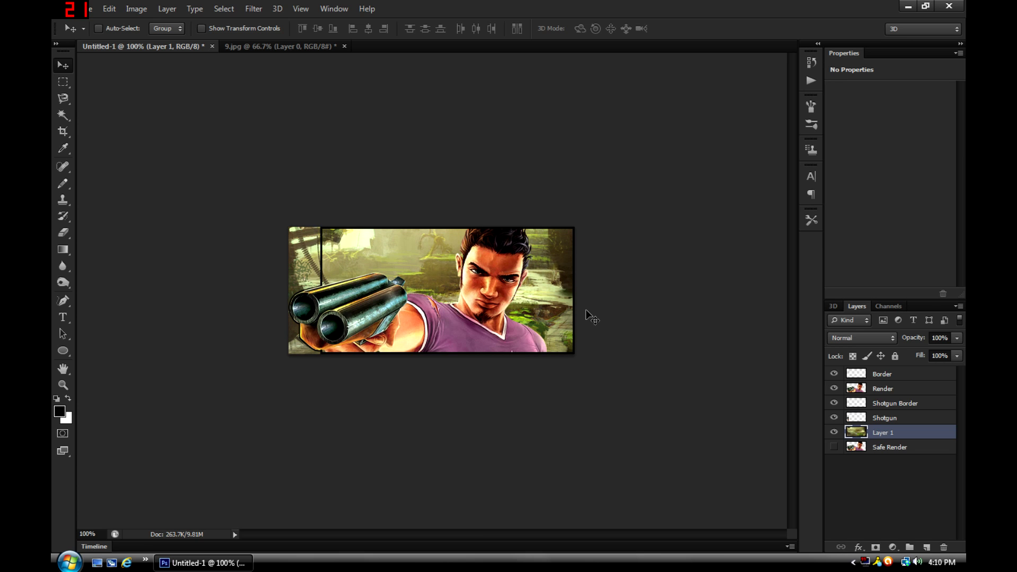
# Step: Erase the Layer 1 scenery outside the border on the shotgun side with a 75 px square eraser
pyautogui.hotkey('ctrl', '+')
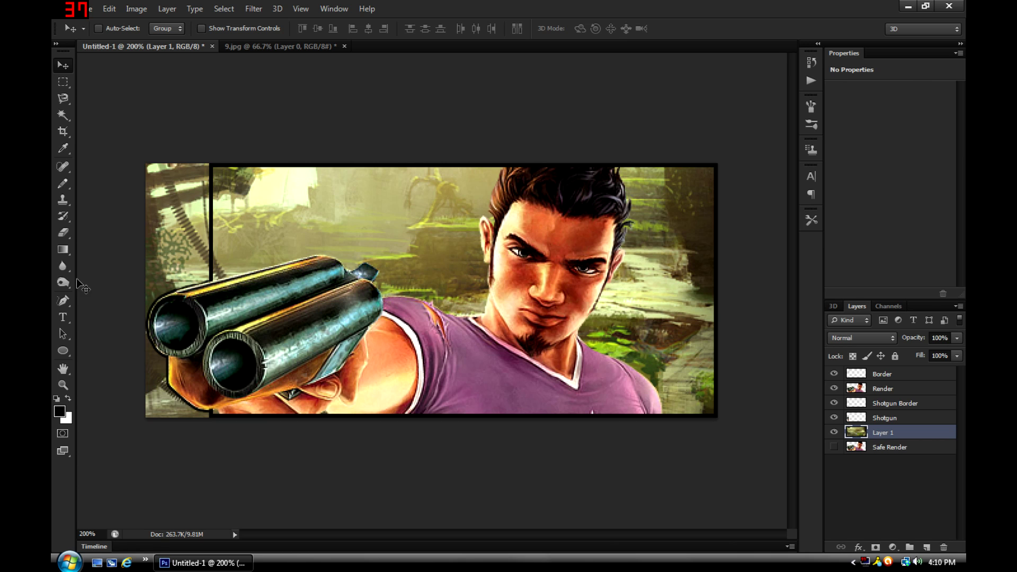
pyautogui.click(61, 234)
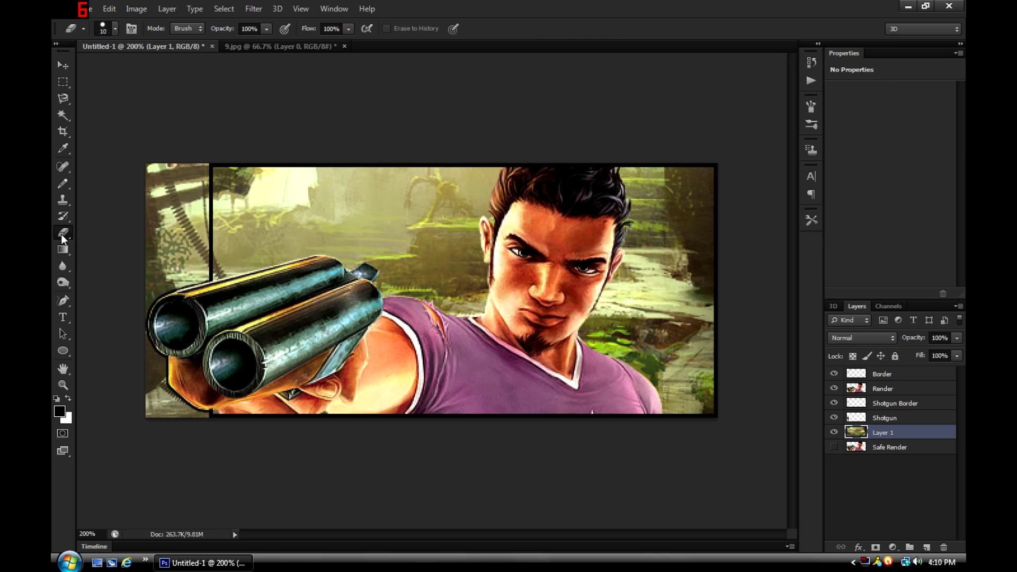
pyautogui.click(115, 29)
pyautogui.moveTo(194, 134); pyautogui.dragTo(195, 198)
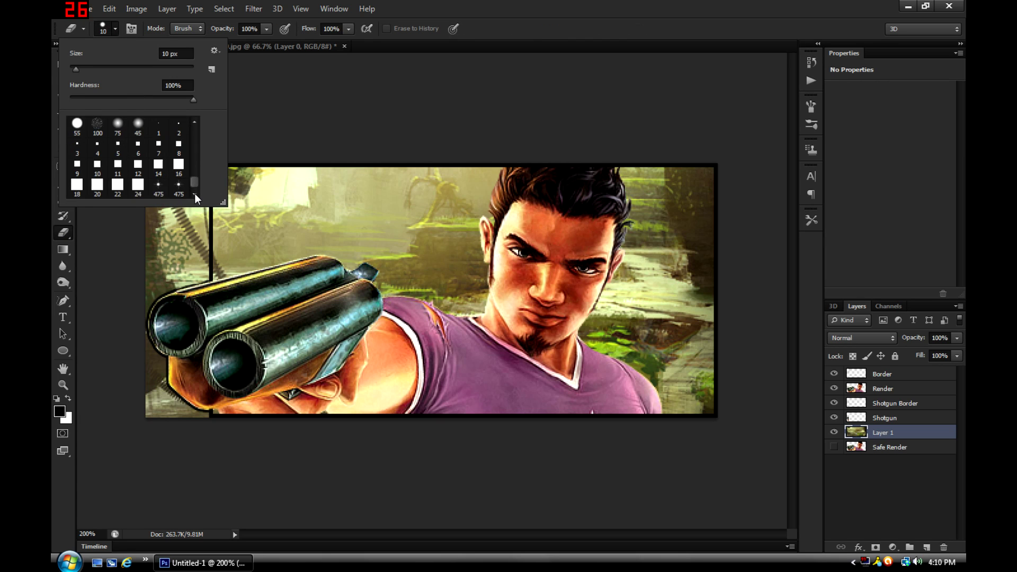
pyautogui.click(138, 184)
pyautogui.doubleClick(168, 55)
pyautogui.write('75')
pyautogui.press('Return')
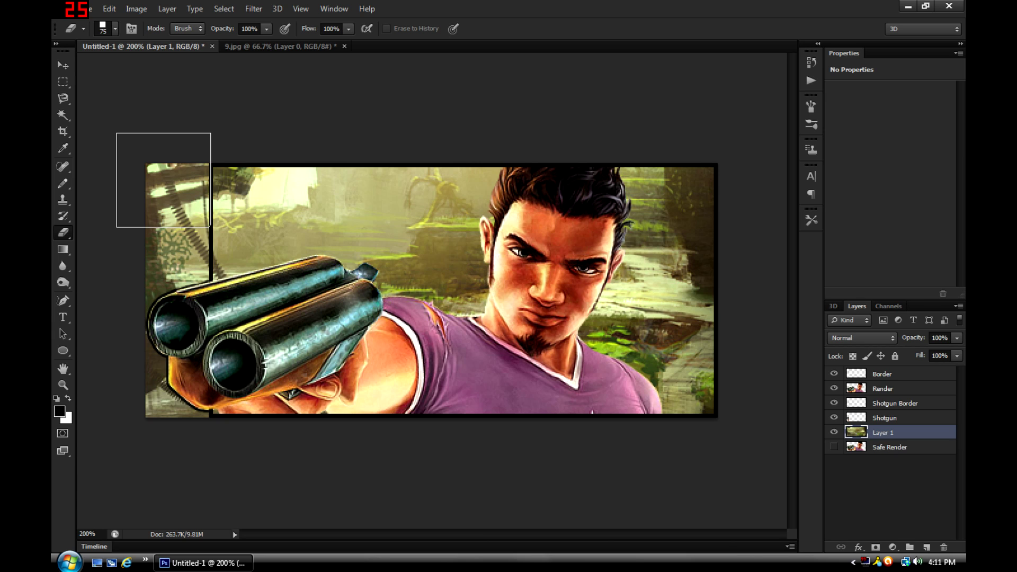
pyautogui.moveTo(164, 180); pyautogui.dragTo(164, 430)
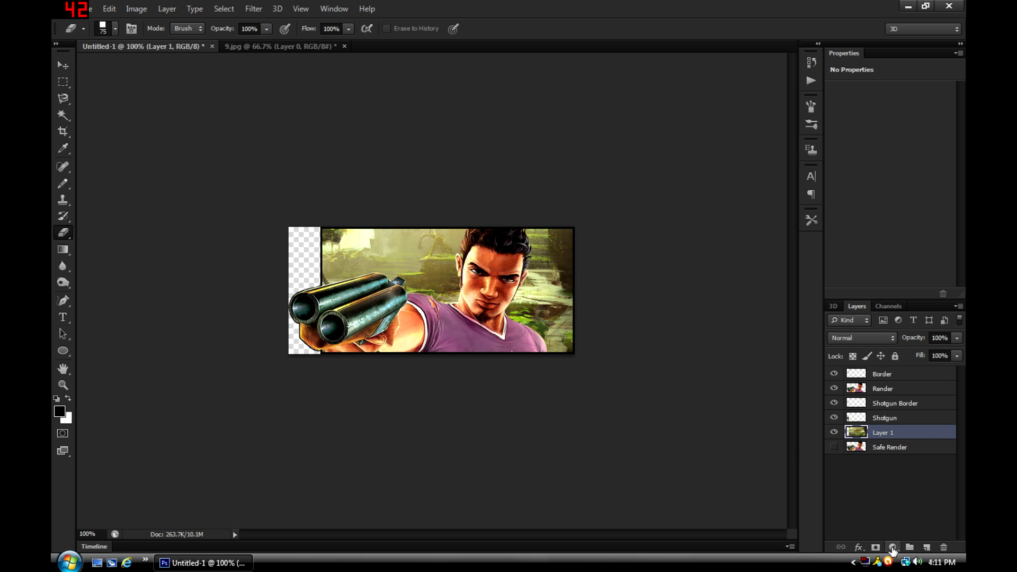
pyautogui.click(894, 548)
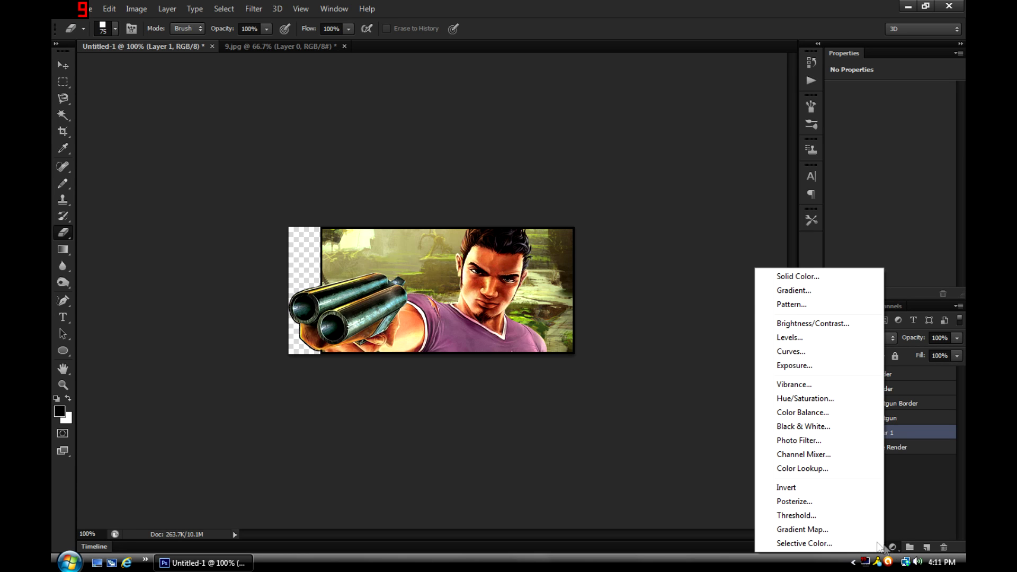
pyautogui.click(813, 530)
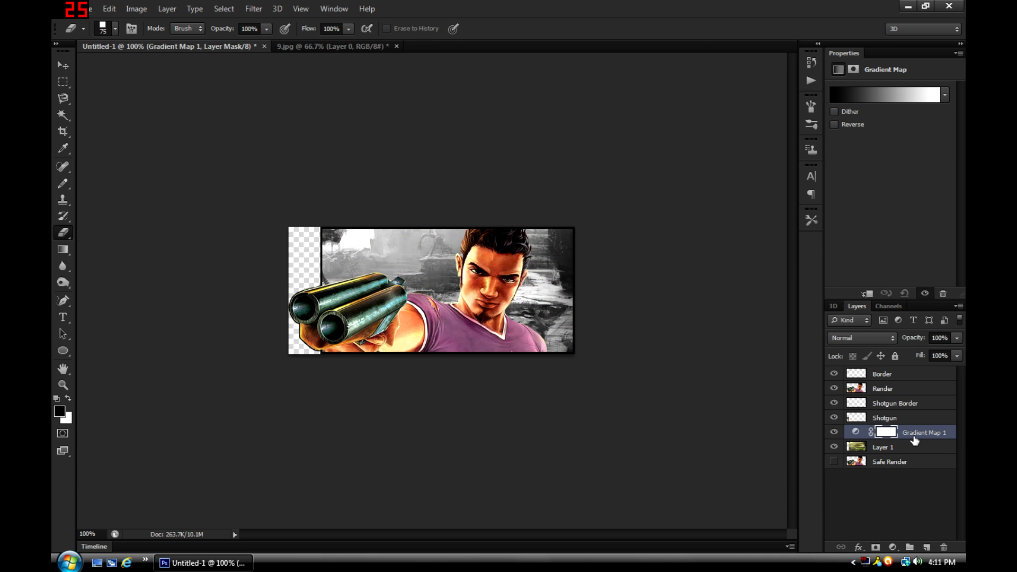
pyautogui.hotkey('ctrl', 'z')
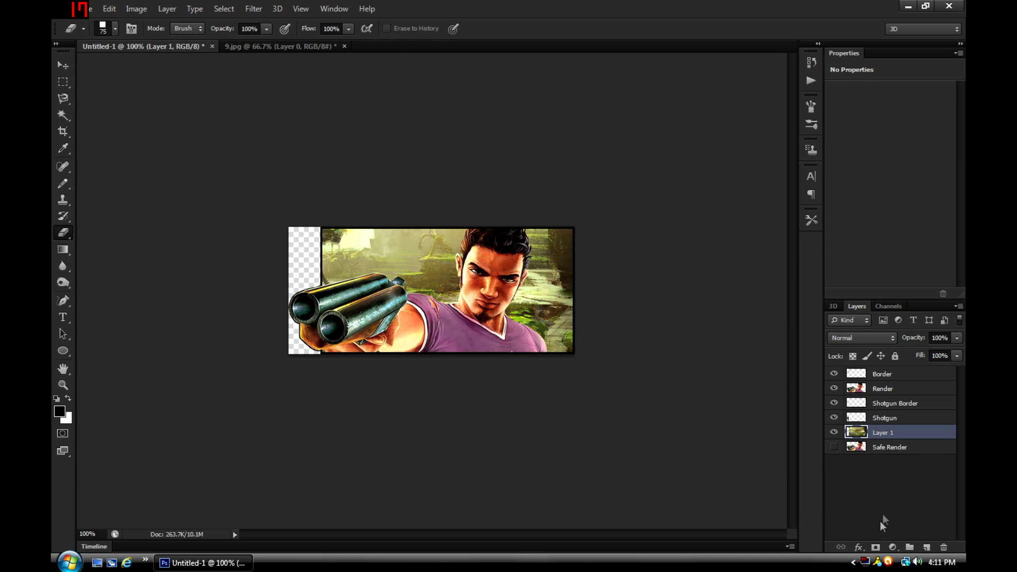
# Step: Add a Photo Filter adjustment layer above Layer 1 using the Blue filter at 100% density
pyautogui.click(893, 548)
pyautogui.click(797, 443)
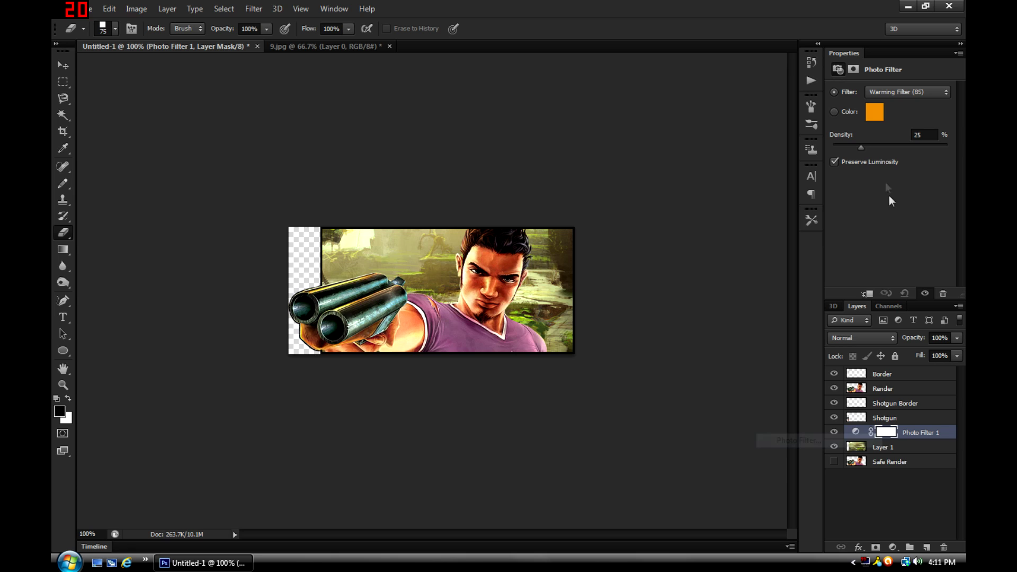
pyautogui.click(878, 91)
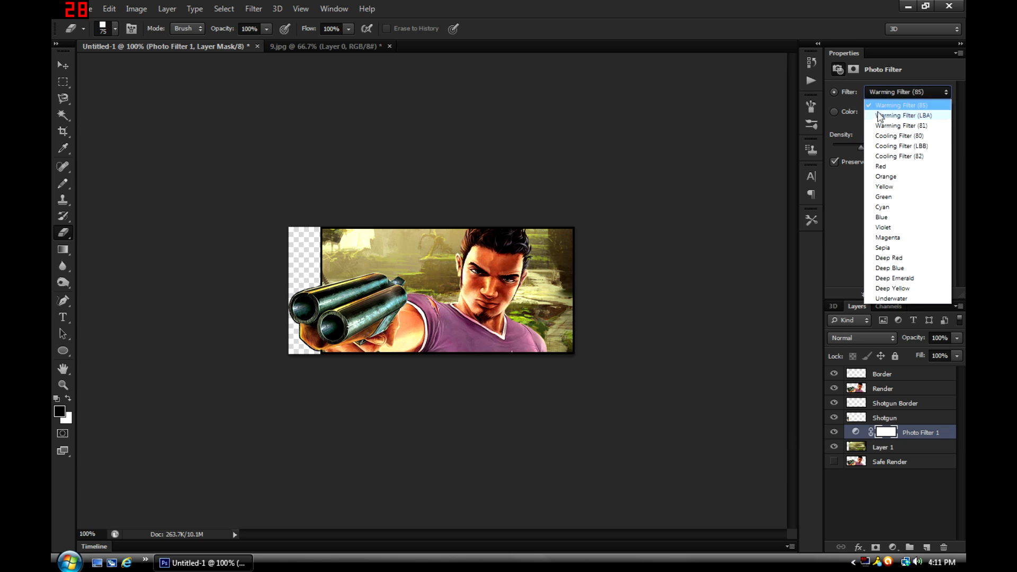
pyautogui.click(892, 216)
pyautogui.click(924, 134)
pyautogui.write('100')
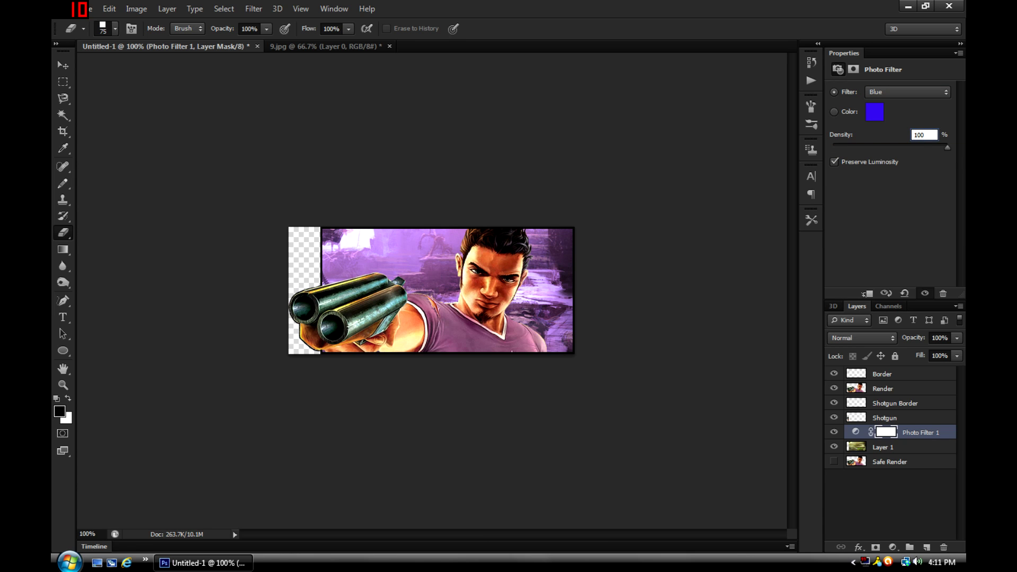
pyautogui.press('Return')
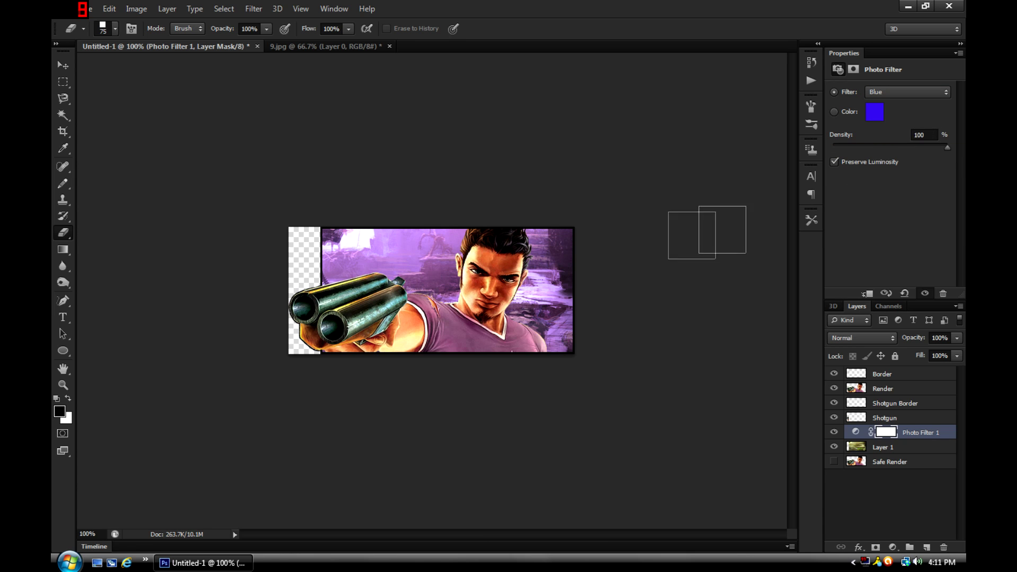
# Step: Copy the 9.jpg image into Untitled-1 again, place it between Photo Filter 1 and Layer 1, and hide Photo Filter 1
pyautogui.hotkey('ctrl', '+')
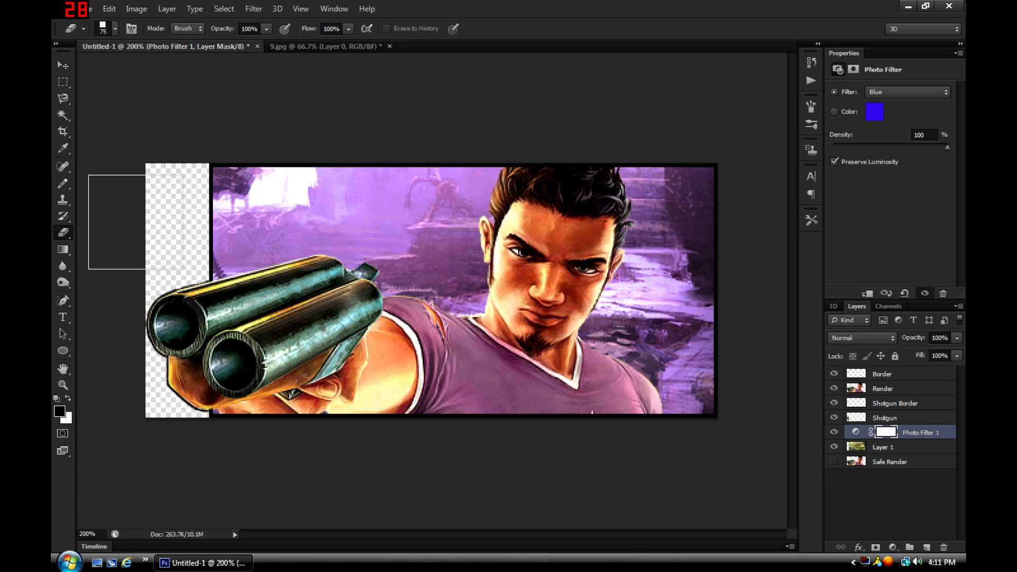
pyautogui.click(312, 46)
pyautogui.press('v')
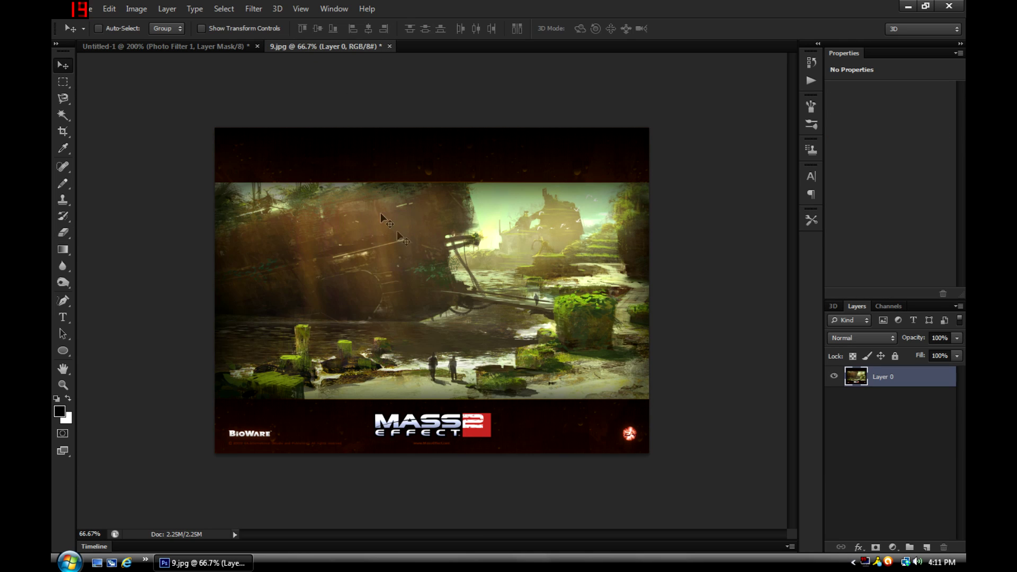
pyautogui.moveTo(203, 47); pyautogui.dragTo(524, 297)
pyautogui.moveTo(899, 433); pyautogui.dragTo(895, 454)
pyautogui.click(835, 432)
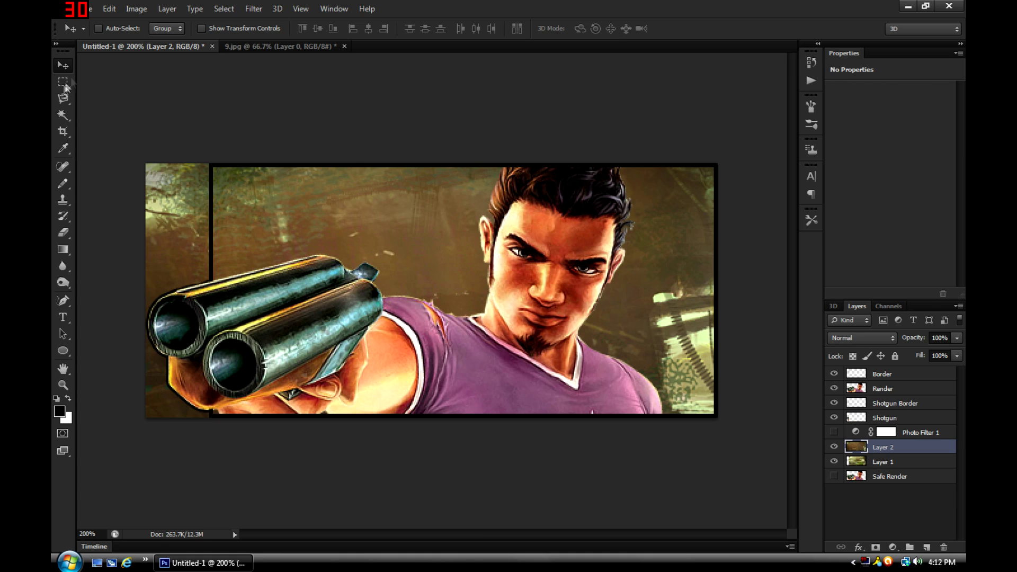
# Step: Set the eraser opacity to 95% and erase the Layer 2 scenery outside the border on the shotgun side
pyautogui.click(64, 231)
pyautogui.click(249, 29)
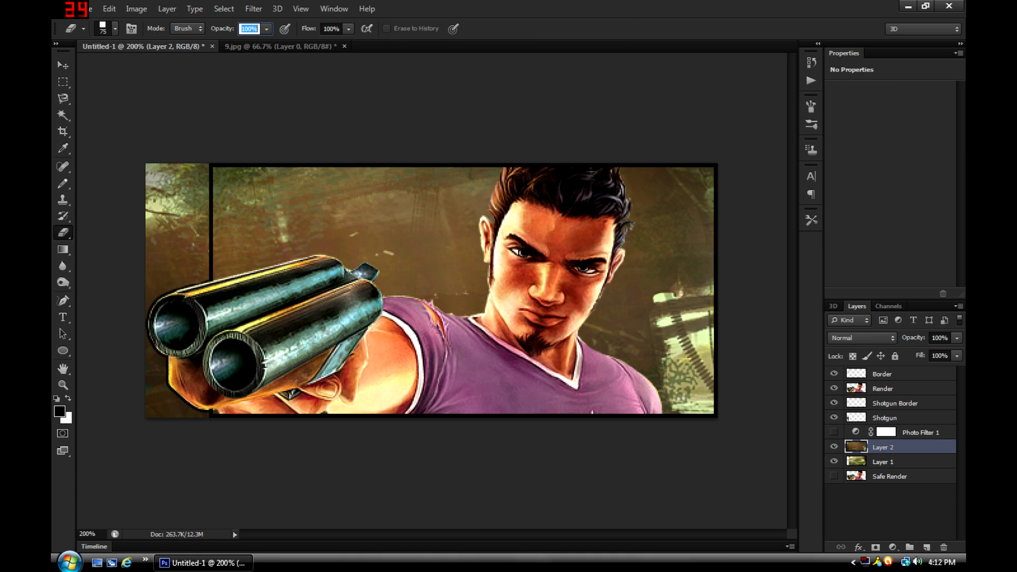
pyautogui.write('95')
pyautogui.press('Return')
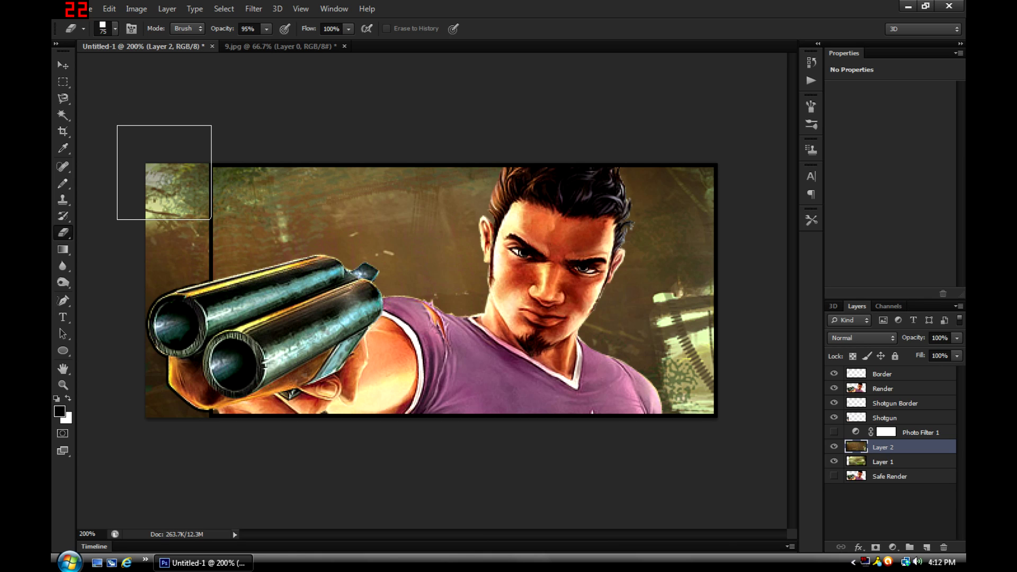
pyautogui.moveTo(165, 173)
pyautogui.mouseDown()
pyautogui.moveTo(162, 454)
pyautogui.moveTo(159, 445)
pyautogui.mouseUp()
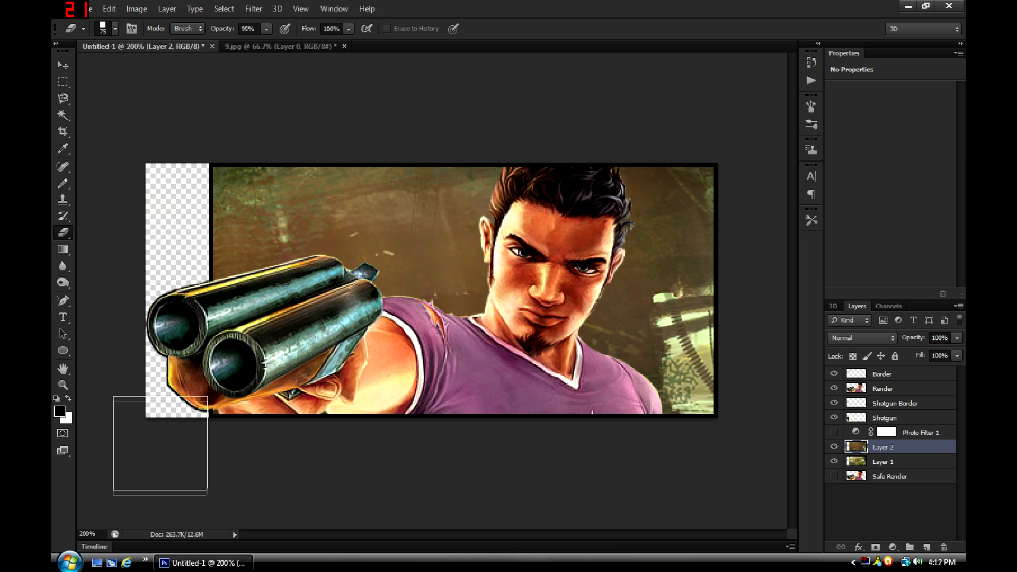
# Step: Compare the signature background with Layer 2 shown and hidden
pyautogui.click(834, 448)
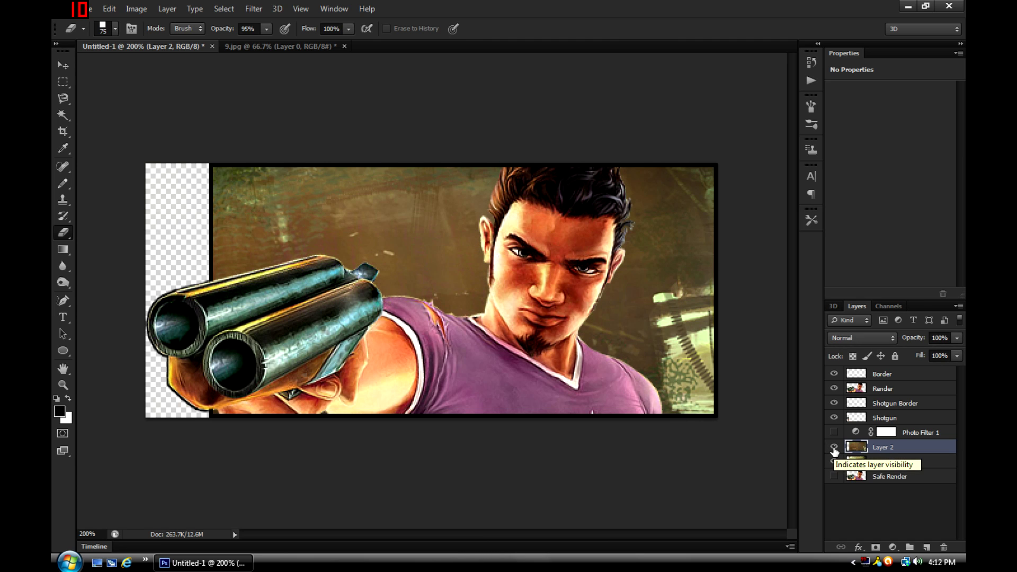
pyautogui.click(834, 449)
pyautogui.click(834, 448)
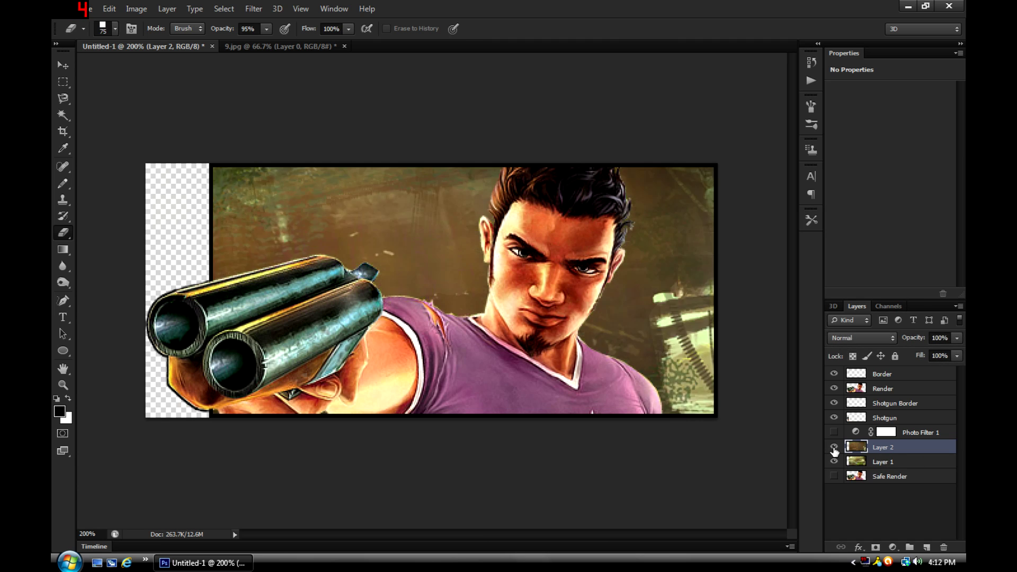
pyautogui.click(834, 448)
pyautogui.click(834, 449)
# Step: Compare the background with the Photo Filter 1 adjustment shown and hidden, leaving it hidden
pyautogui.click(917, 433)
pyautogui.click(835, 434)
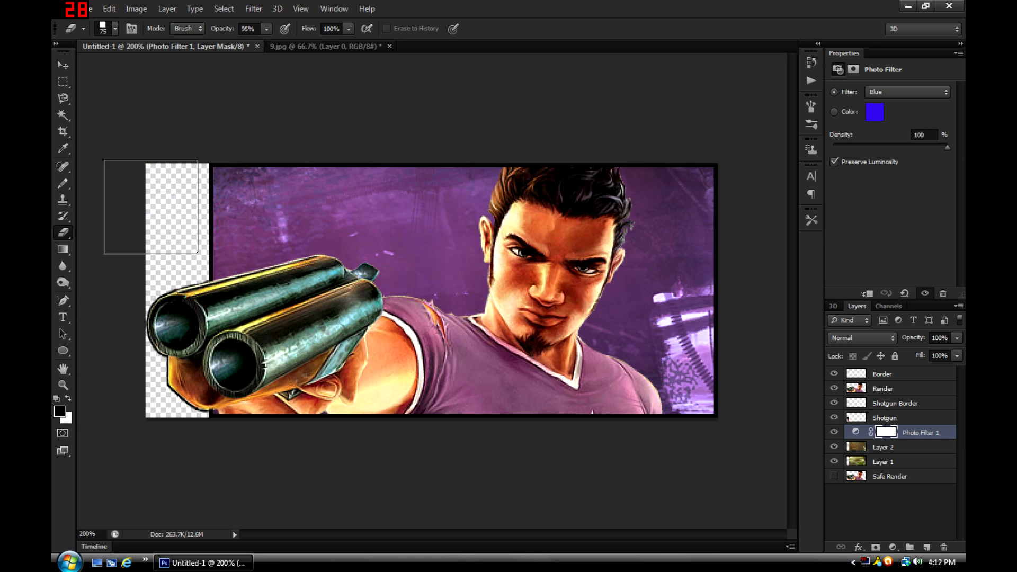
pyautogui.click(834, 433)
pyautogui.click(834, 433)
pyautogui.click(834, 433)
pyautogui.click(834, 433)
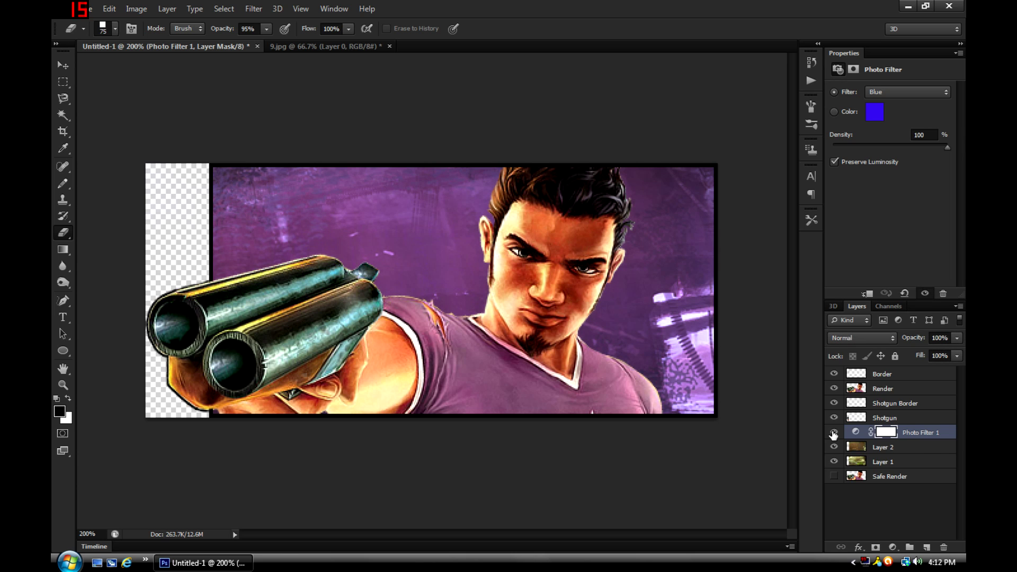
pyautogui.click(834, 433)
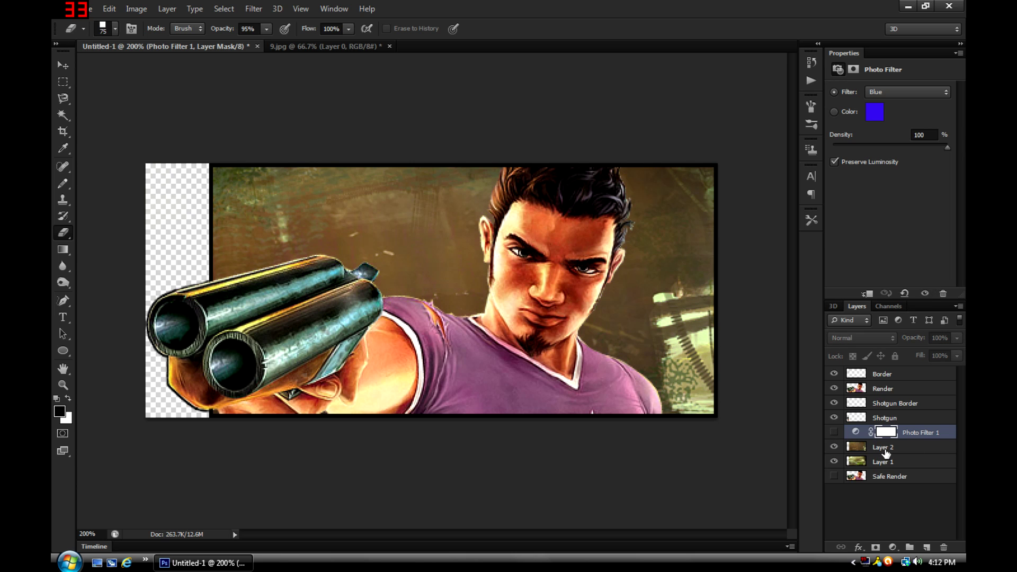
# Step: Set the eraser opacity to 85% and erase the Layer 2 scenery outside the border on the shotgun side again
pyautogui.click(886, 447)
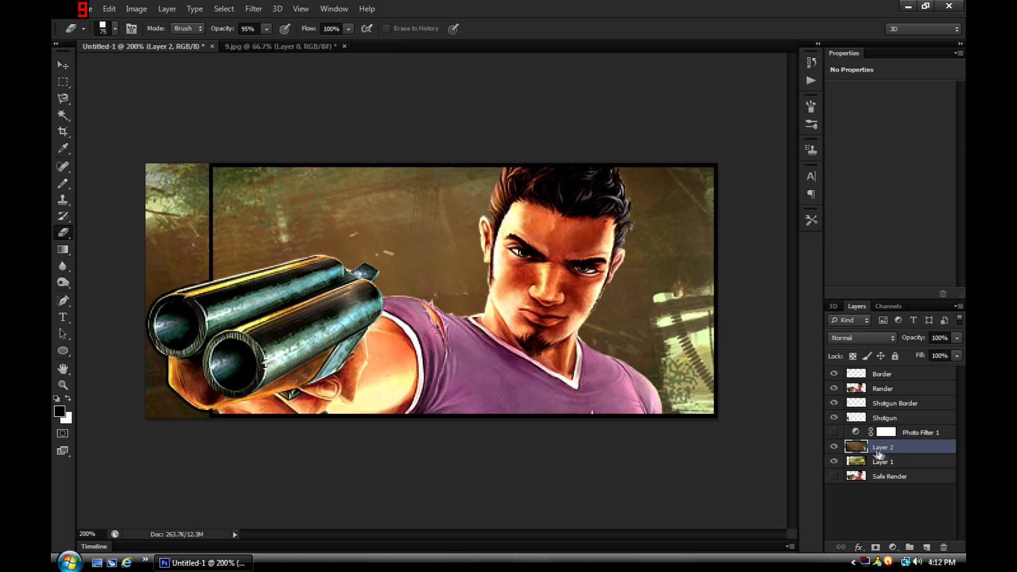
pyautogui.click(248, 29)
pyautogui.write('85')
pyautogui.press('Return')
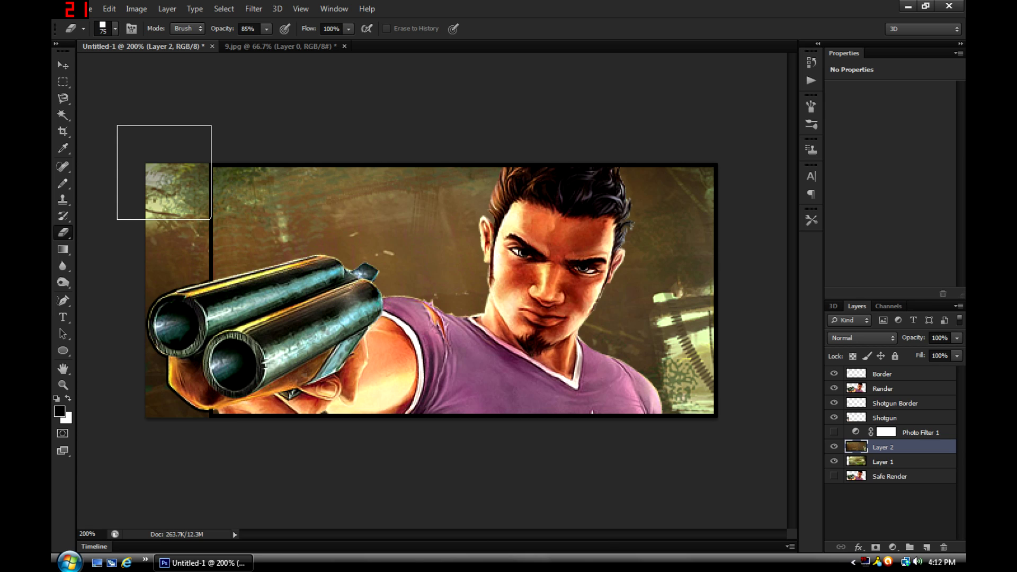
pyautogui.moveTo(165, 172); pyautogui.dragTo(165, 423)
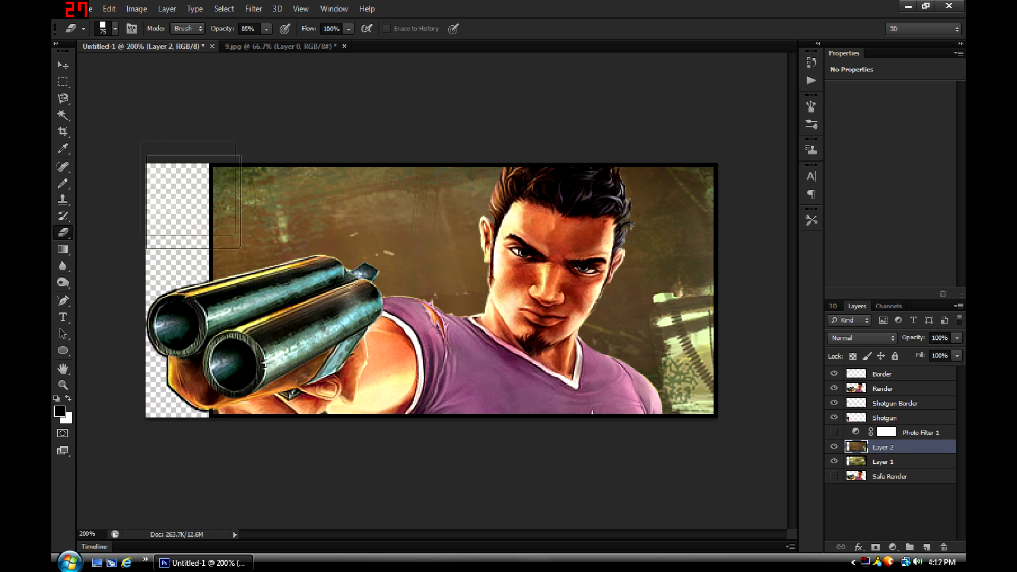
# Step: Compare the background with Layer 2 shown and hidden, and turn the Photo Filter 1 adjustment back on
pyautogui.click(835, 448)
pyautogui.click(836, 448)
pyautogui.click(906, 433)
pyautogui.click(834, 432)
pyautogui.click(834, 432)
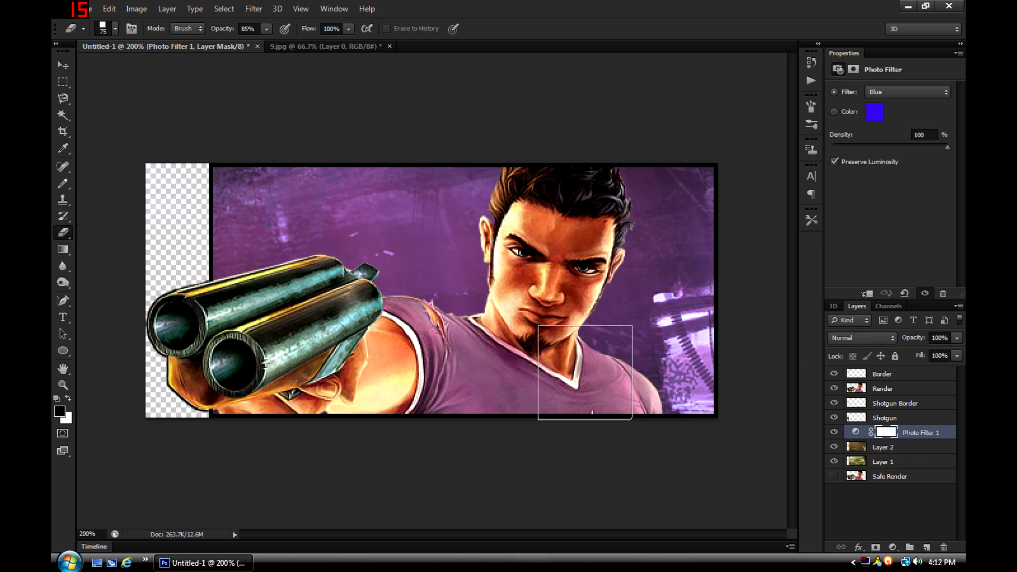
# Step: Save the signature to the Desktop as a PNG file named Test
pyautogui.hotkey('ctrl', 's')
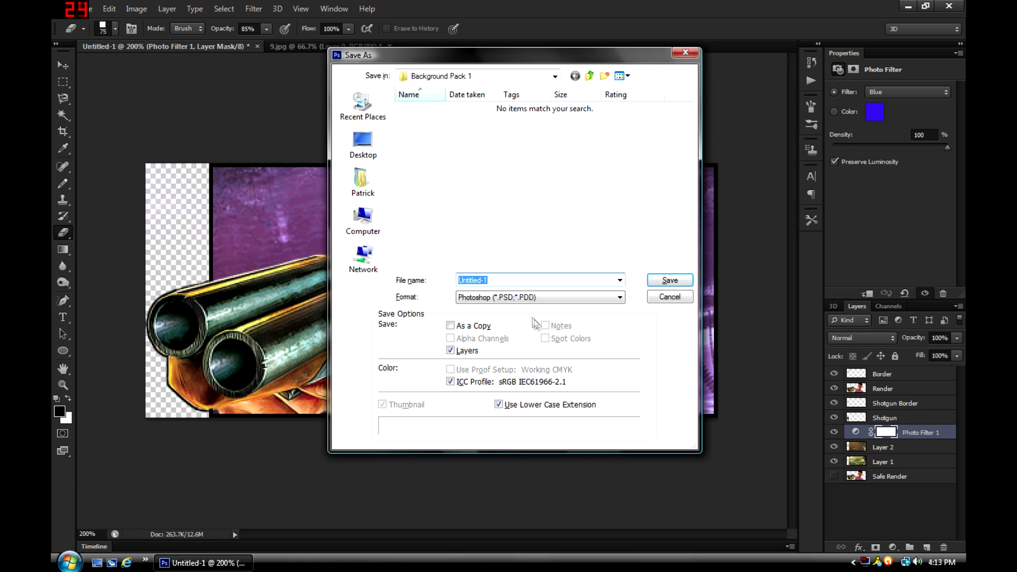
pyautogui.click(363, 143)
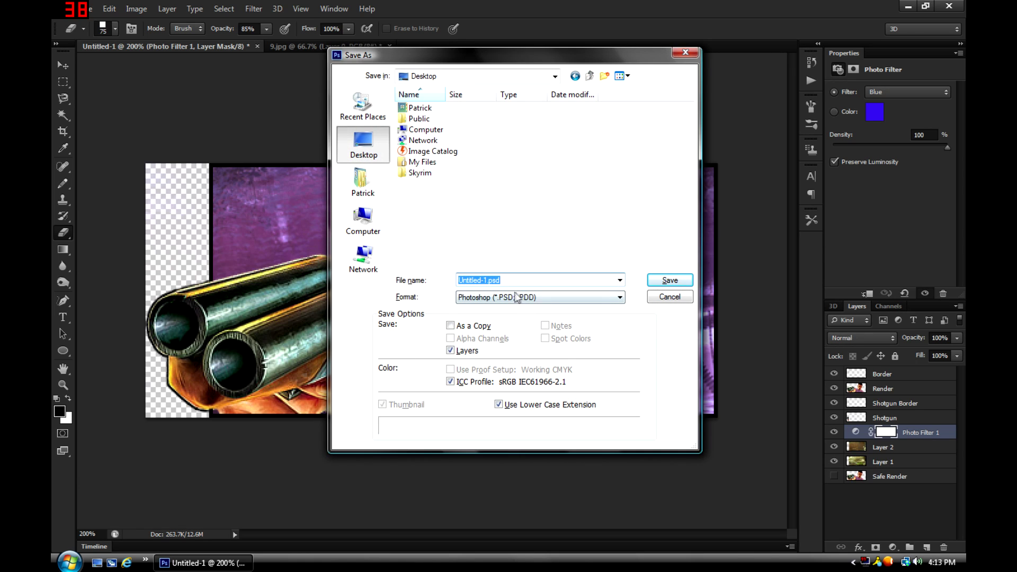
pyautogui.write('Te')
pyautogui.click(498, 297)
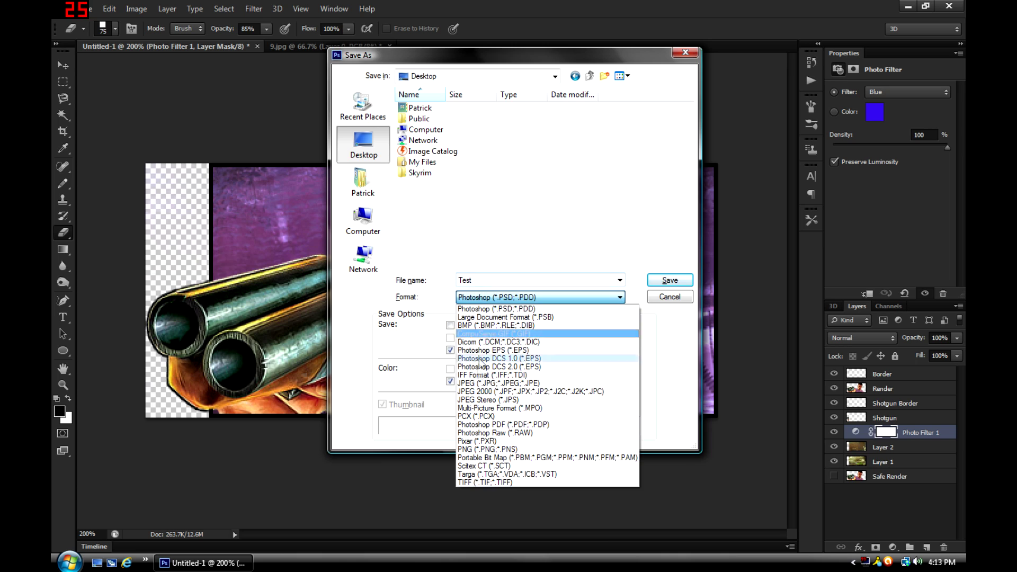
pyautogui.click(476, 451)
pyautogui.press('Return')
pyautogui.press('Return')
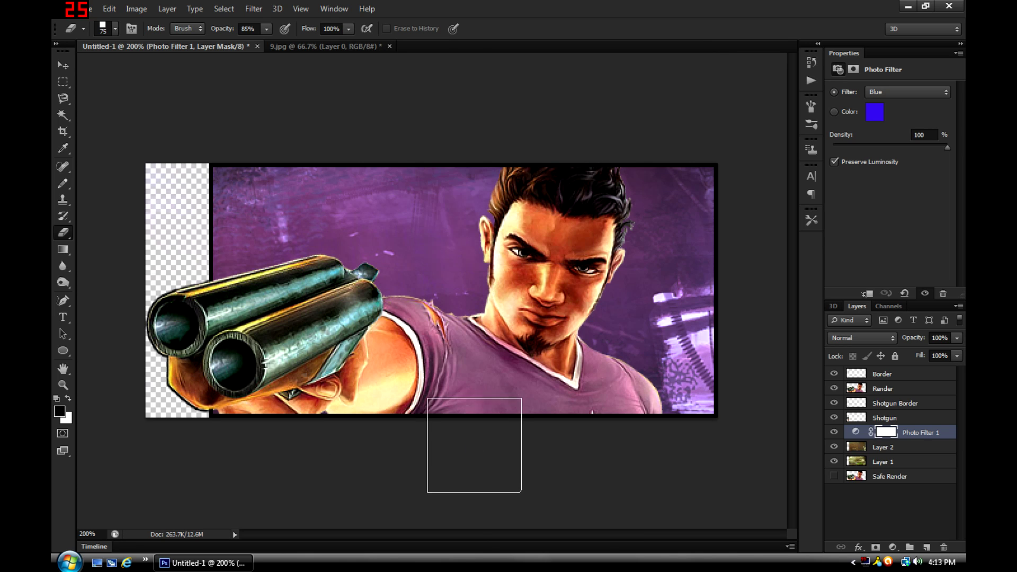
# Step: Open the exported Test image from the desktop in Windows Photo Gallery and examine the area outside the border up close
pyautogui.click(111, 563)
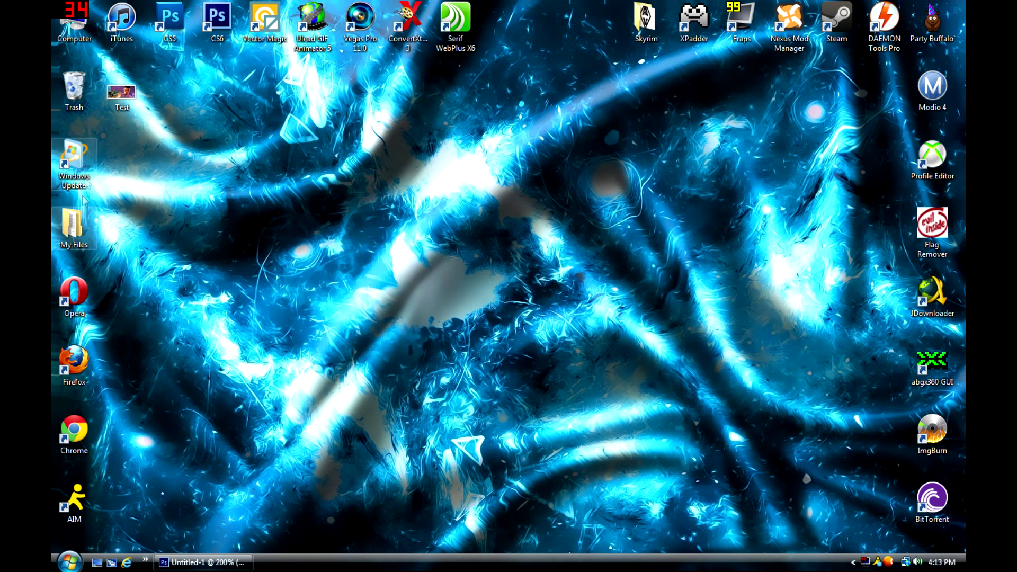
pyautogui.doubleClick(120, 92)
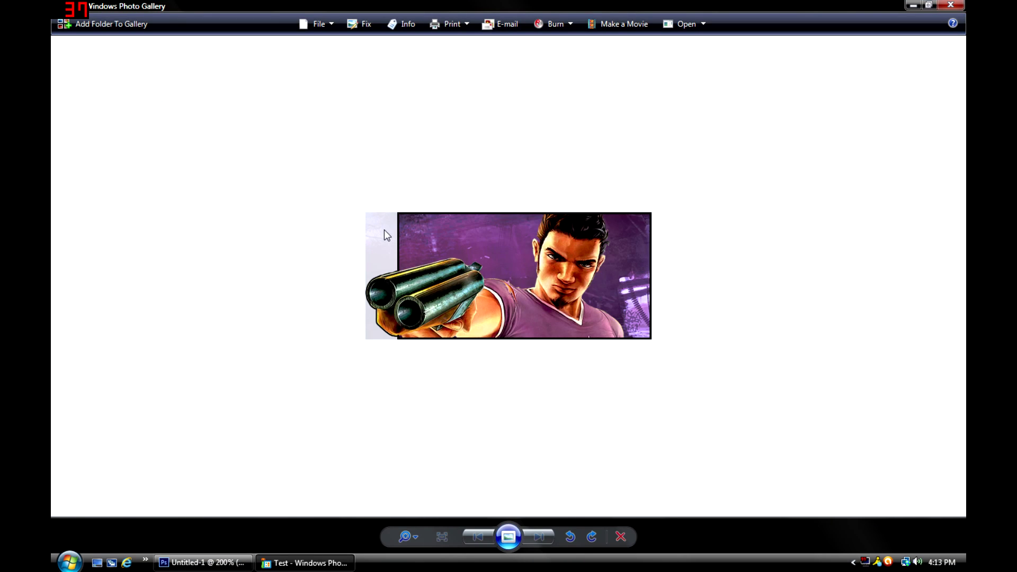
pyautogui.scroll(1, 388, 236)
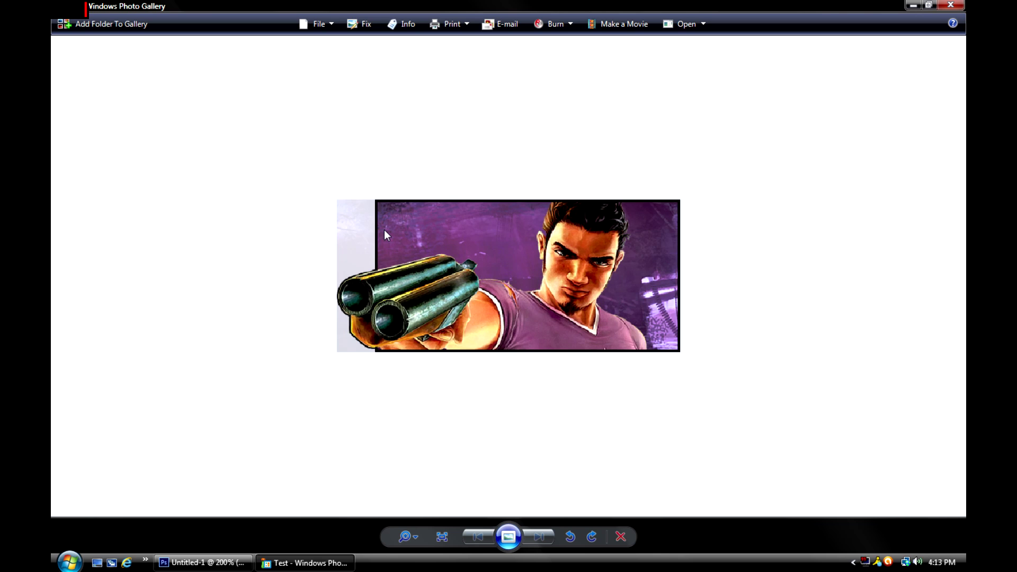
pyautogui.scroll(3, 385, 232)
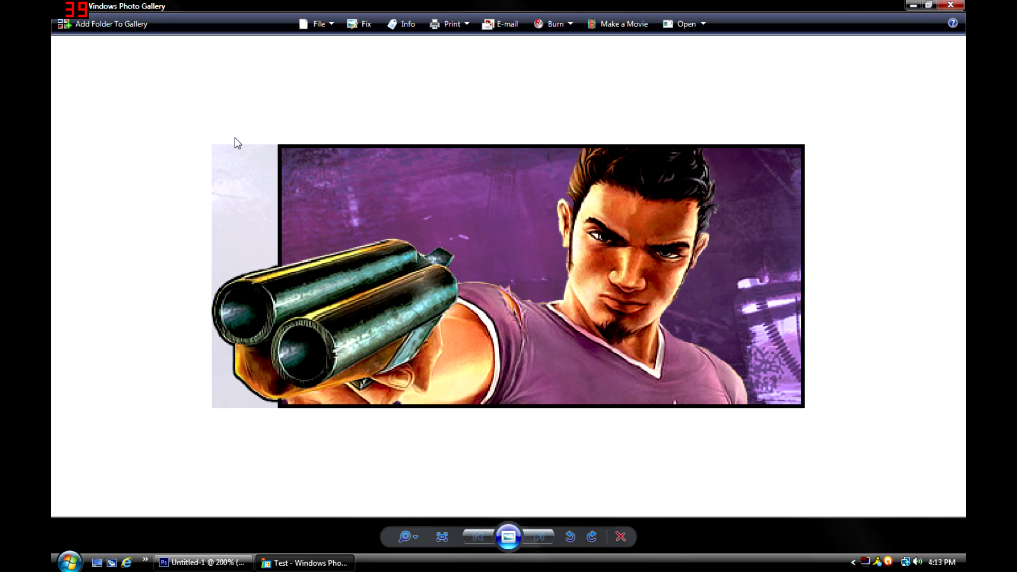
# Step: Switch back to Untitled-1 in Photoshop and set the eraser opacity to 100%
pyautogui.moveTo(201, 563)
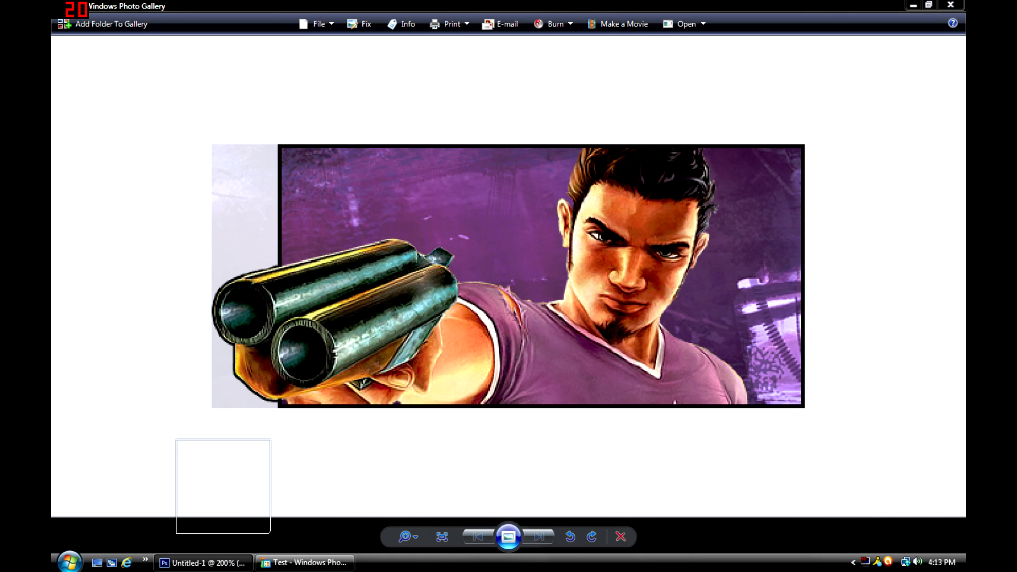
pyautogui.click(201, 563)
pyautogui.click(114, 30)
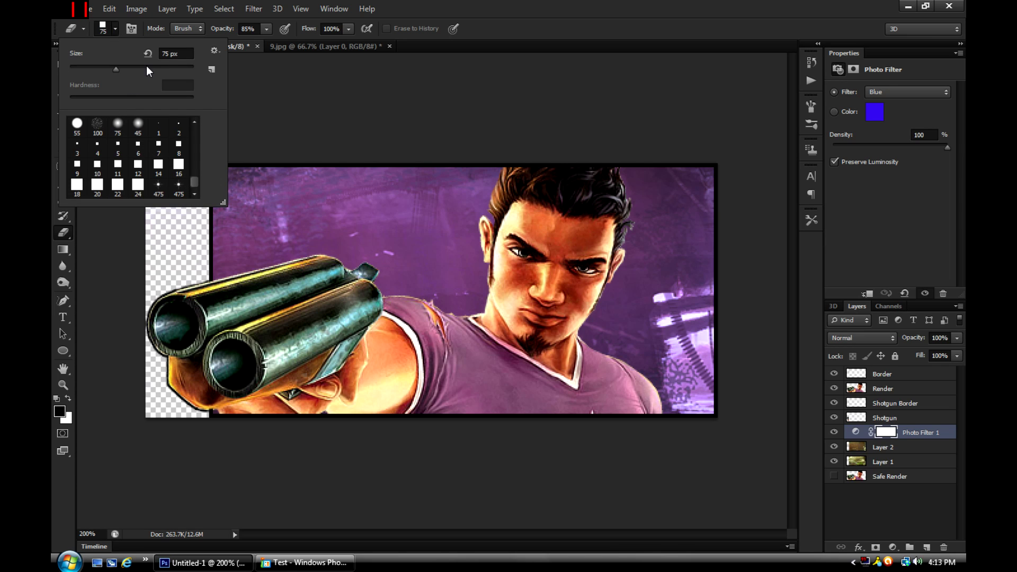
pyautogui.click(248, 29)
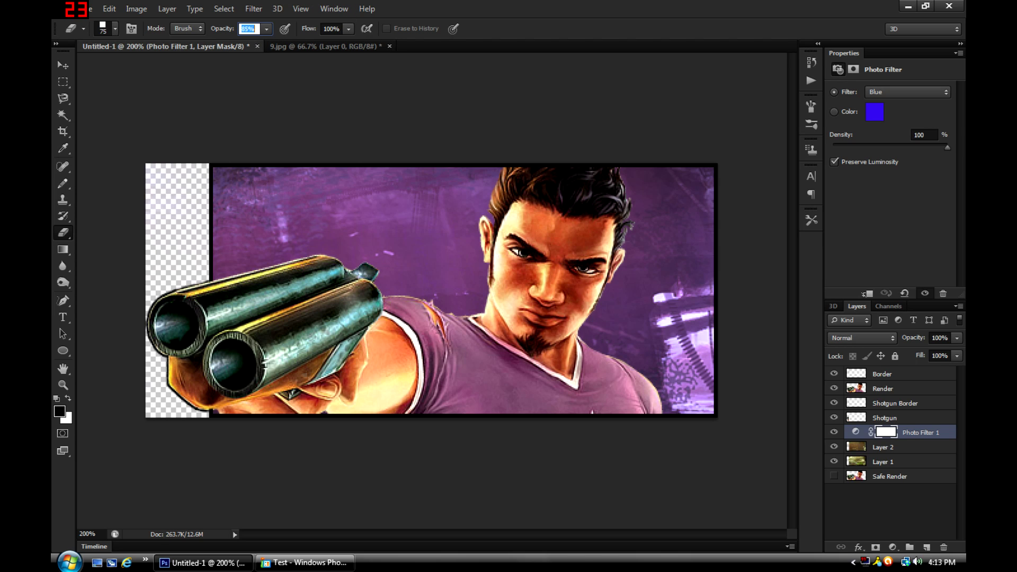
pyautogui.write('100')
pyautogui.press('Return')
# Step: Delete the Photo Filter 1 adjustment and Layer 2, keeping Layer 1 as the background
pyautogui.press('Delete')
pyautogui.press('Delete')
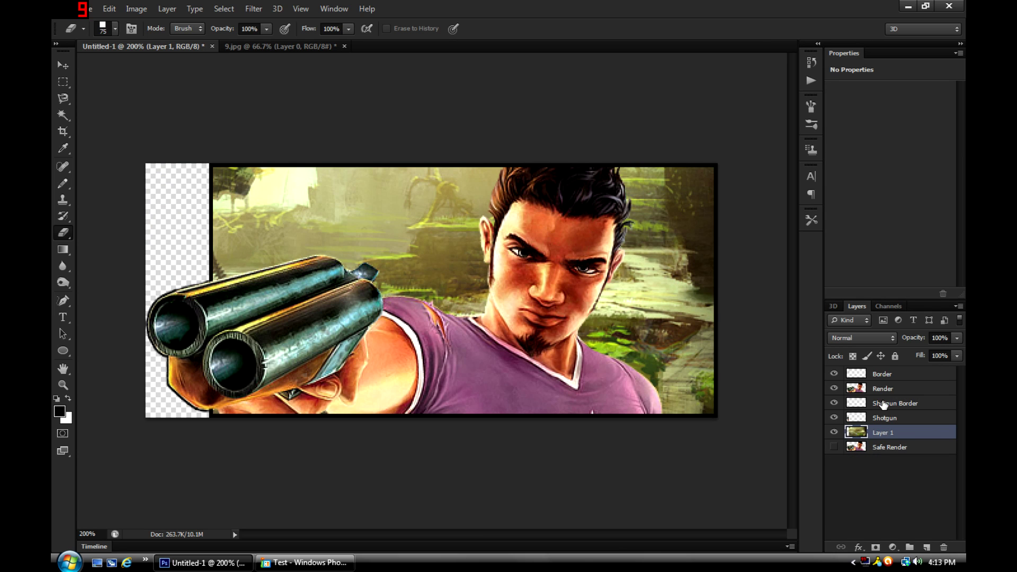
pyautogui.hotkey('ctrl', '-')
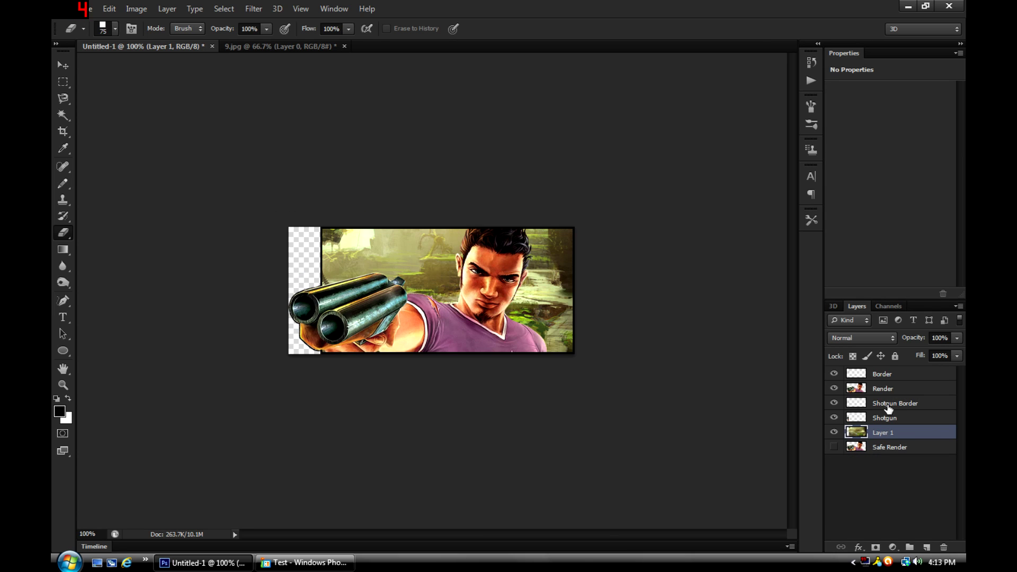